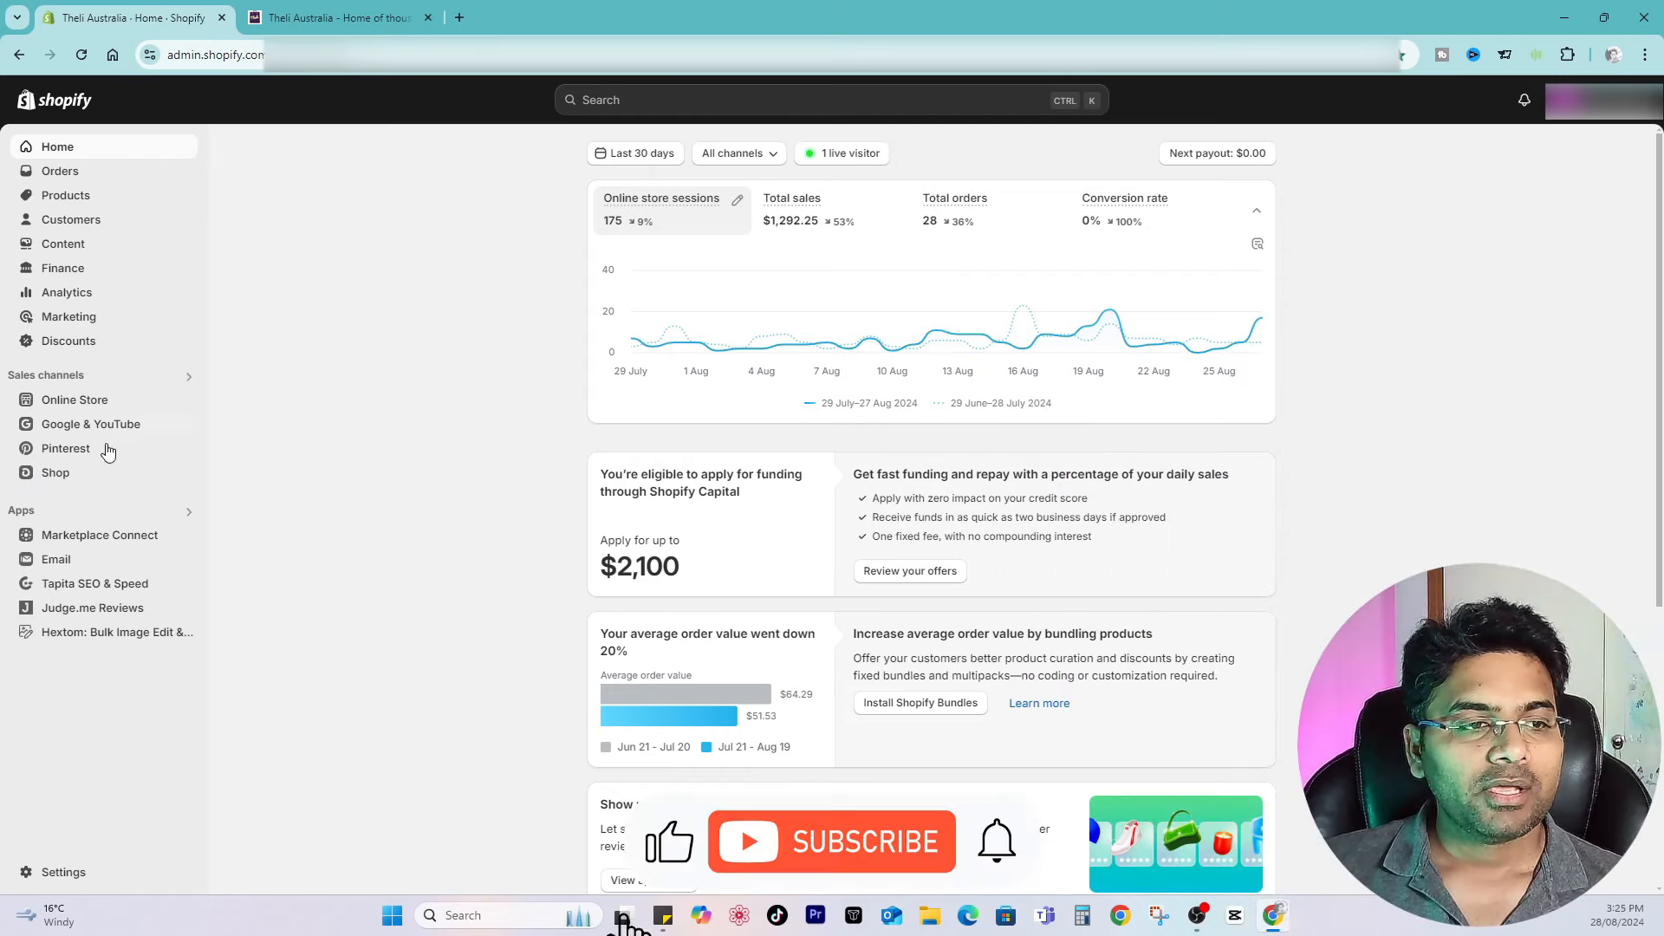
Step: Open the Shopify App Store from the app and sales channel settings and search for Shopify
click(87, 513)
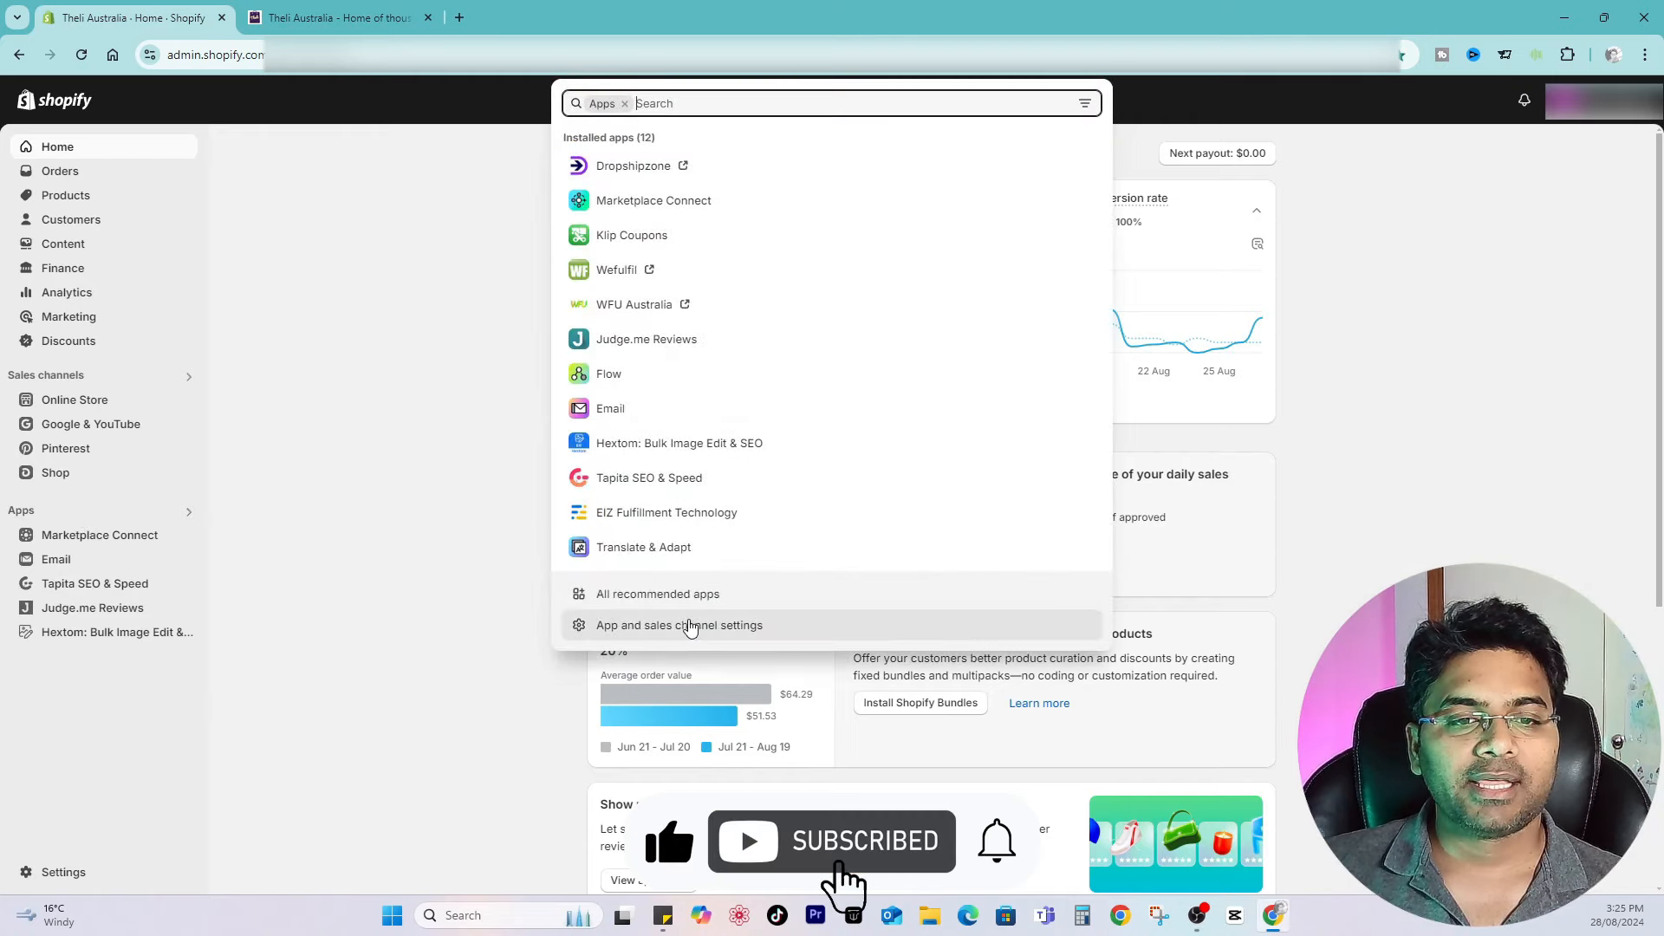
click(685, 626)
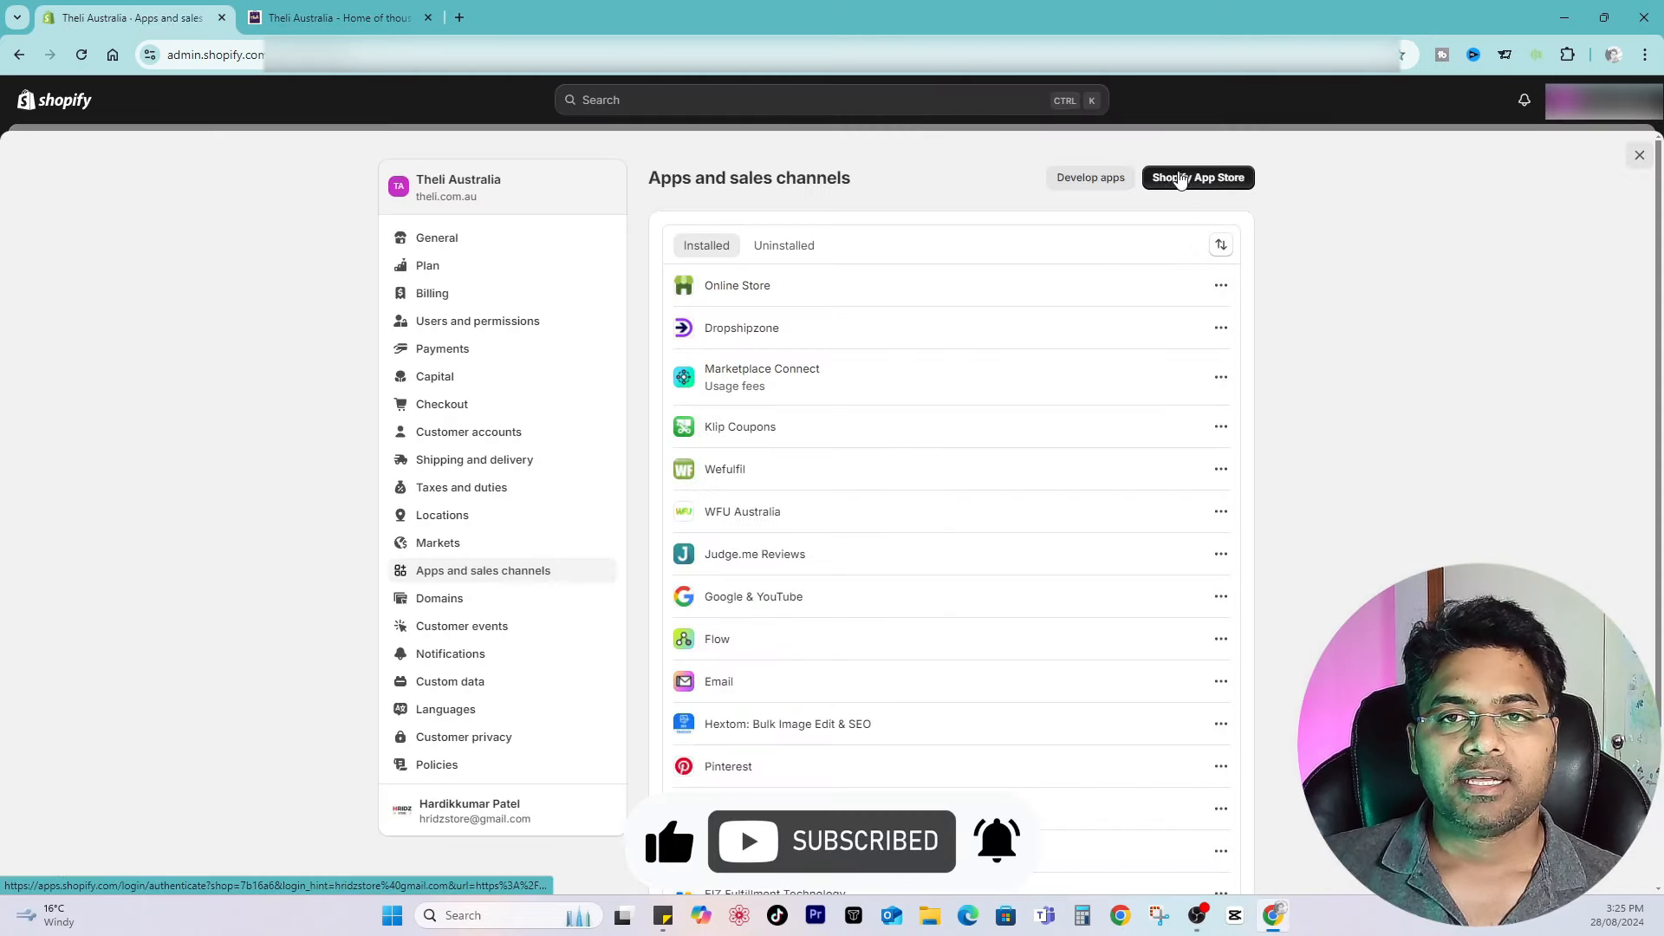
click(1194, 178)
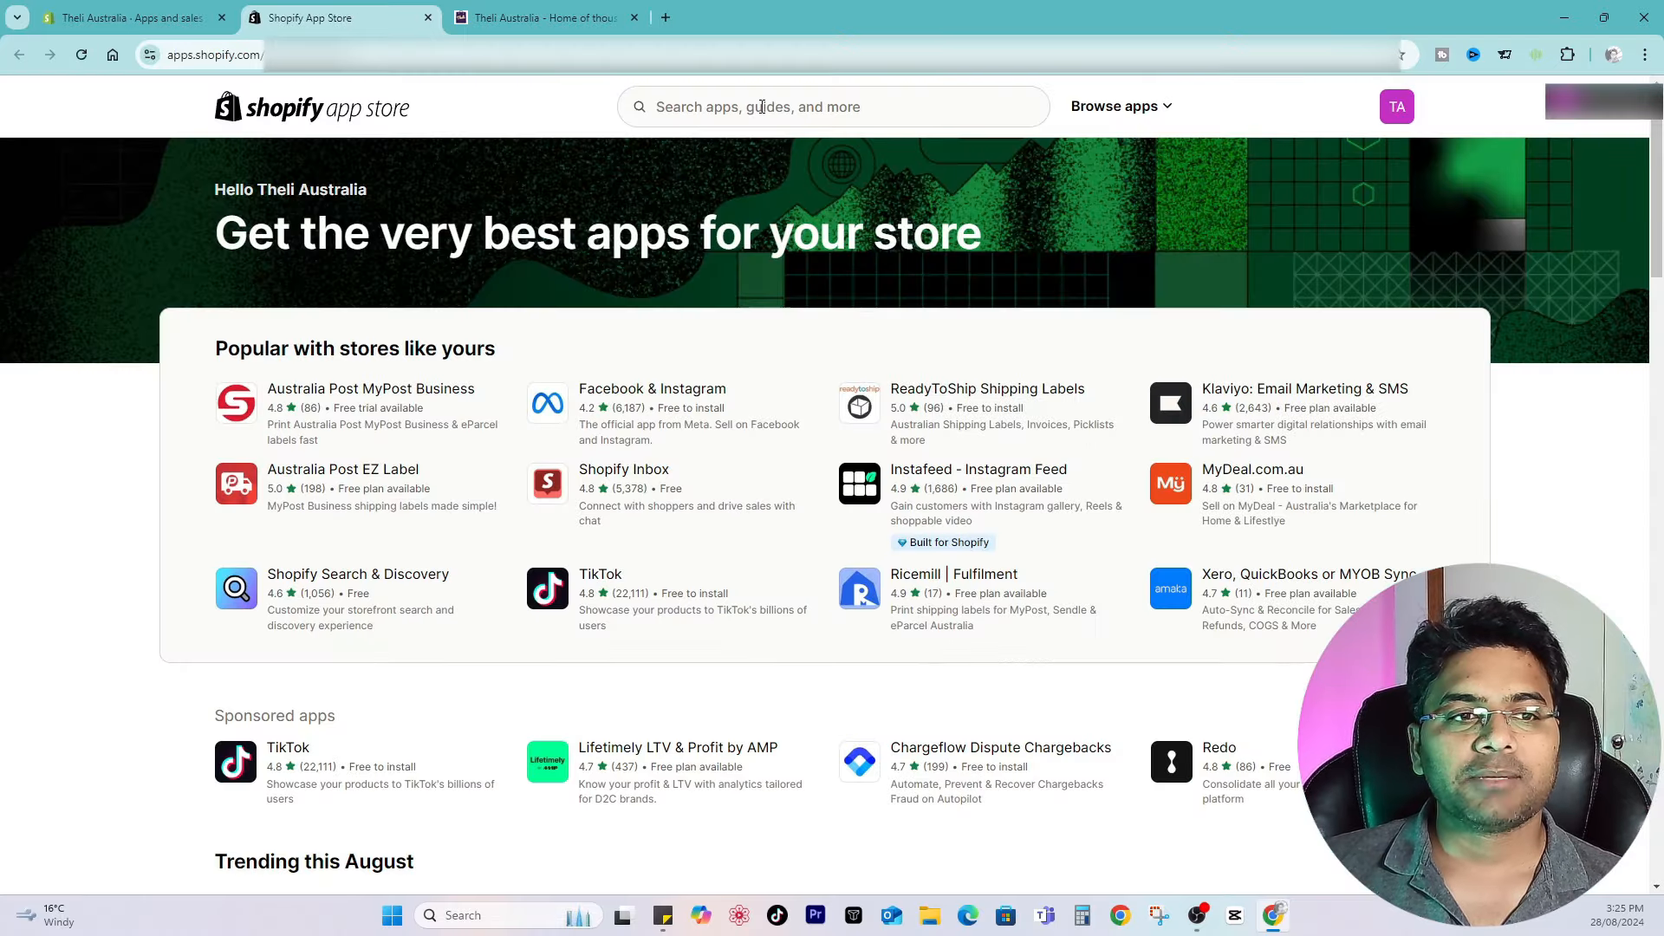
click(760, 106)
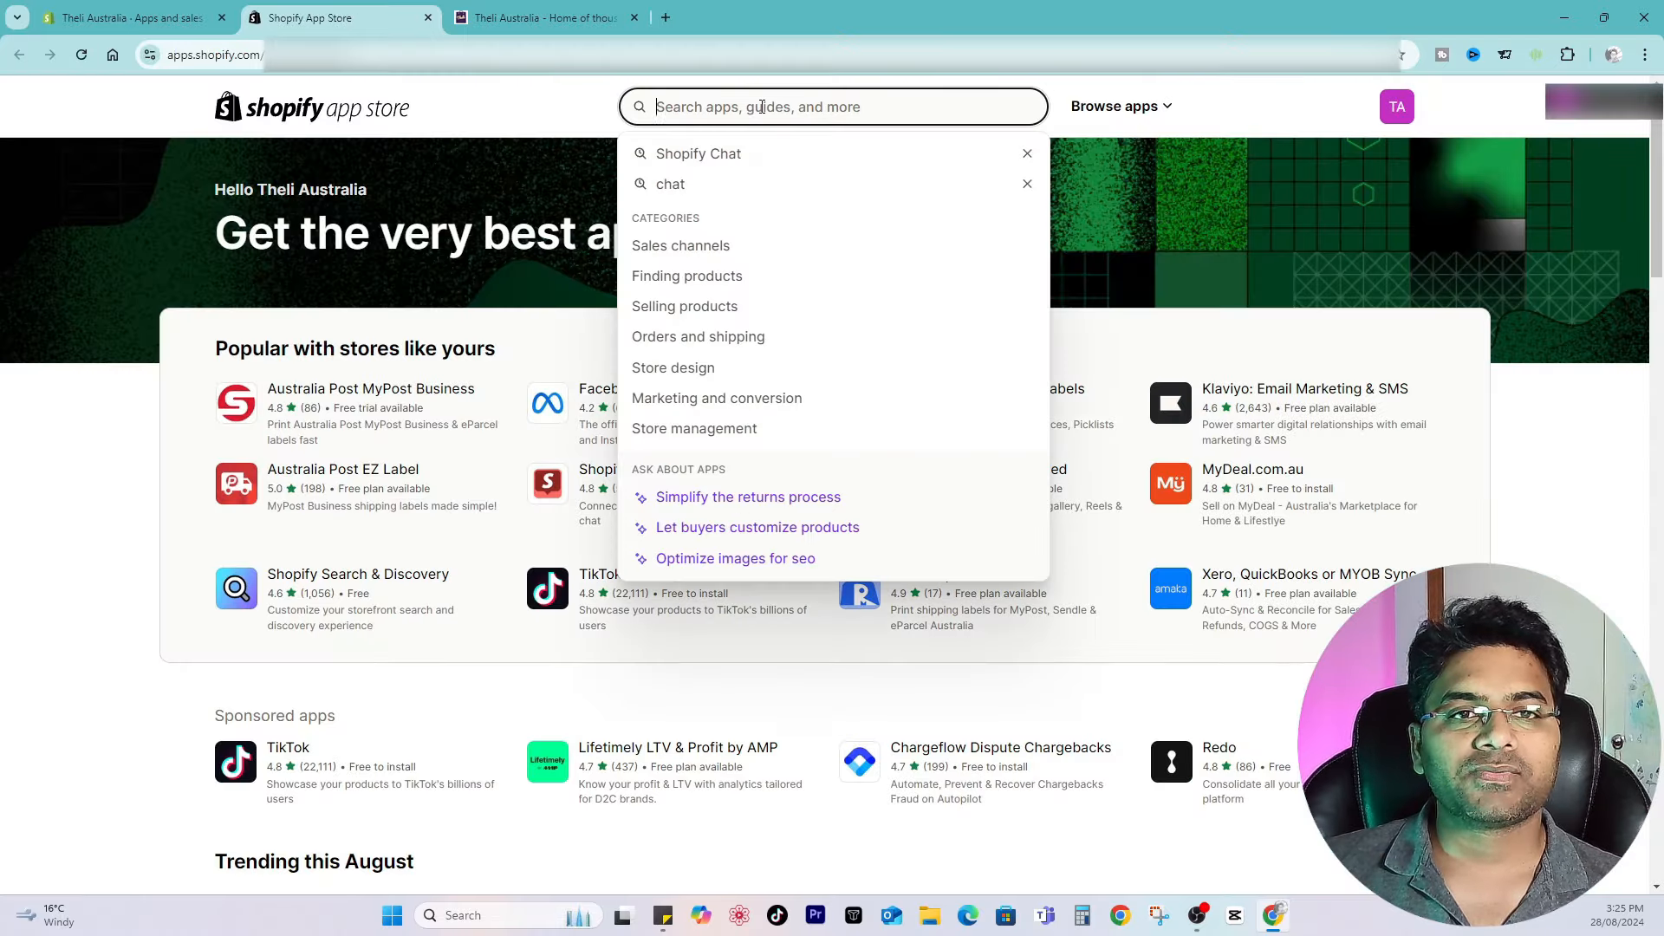
text(Shopify)
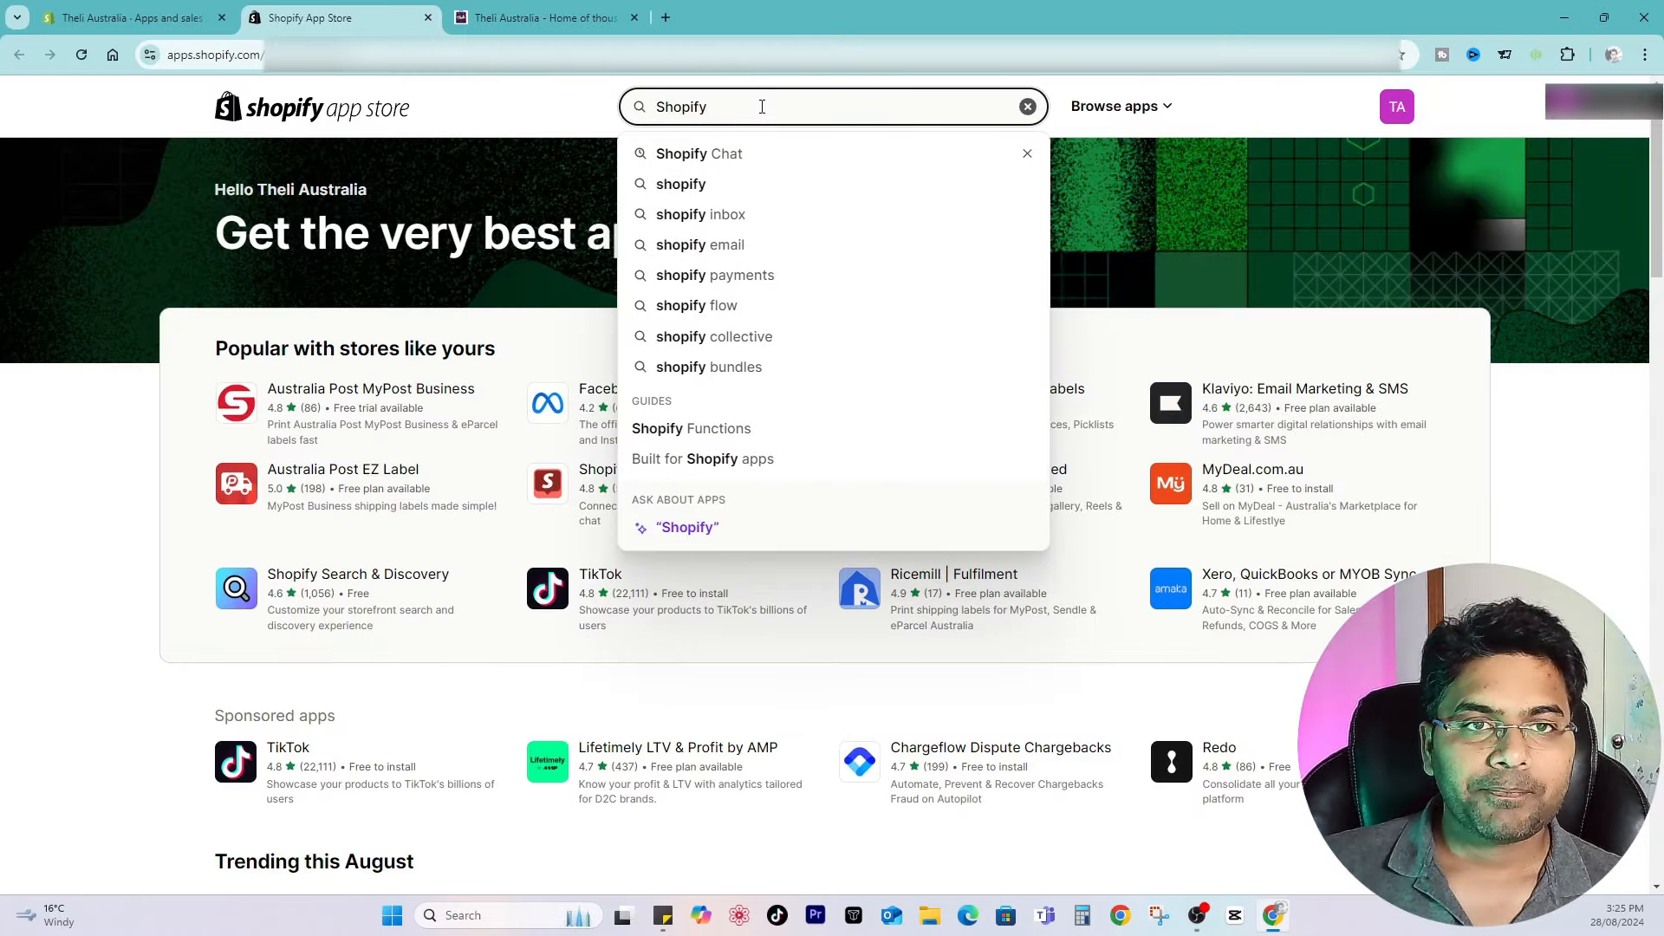
key(Return)
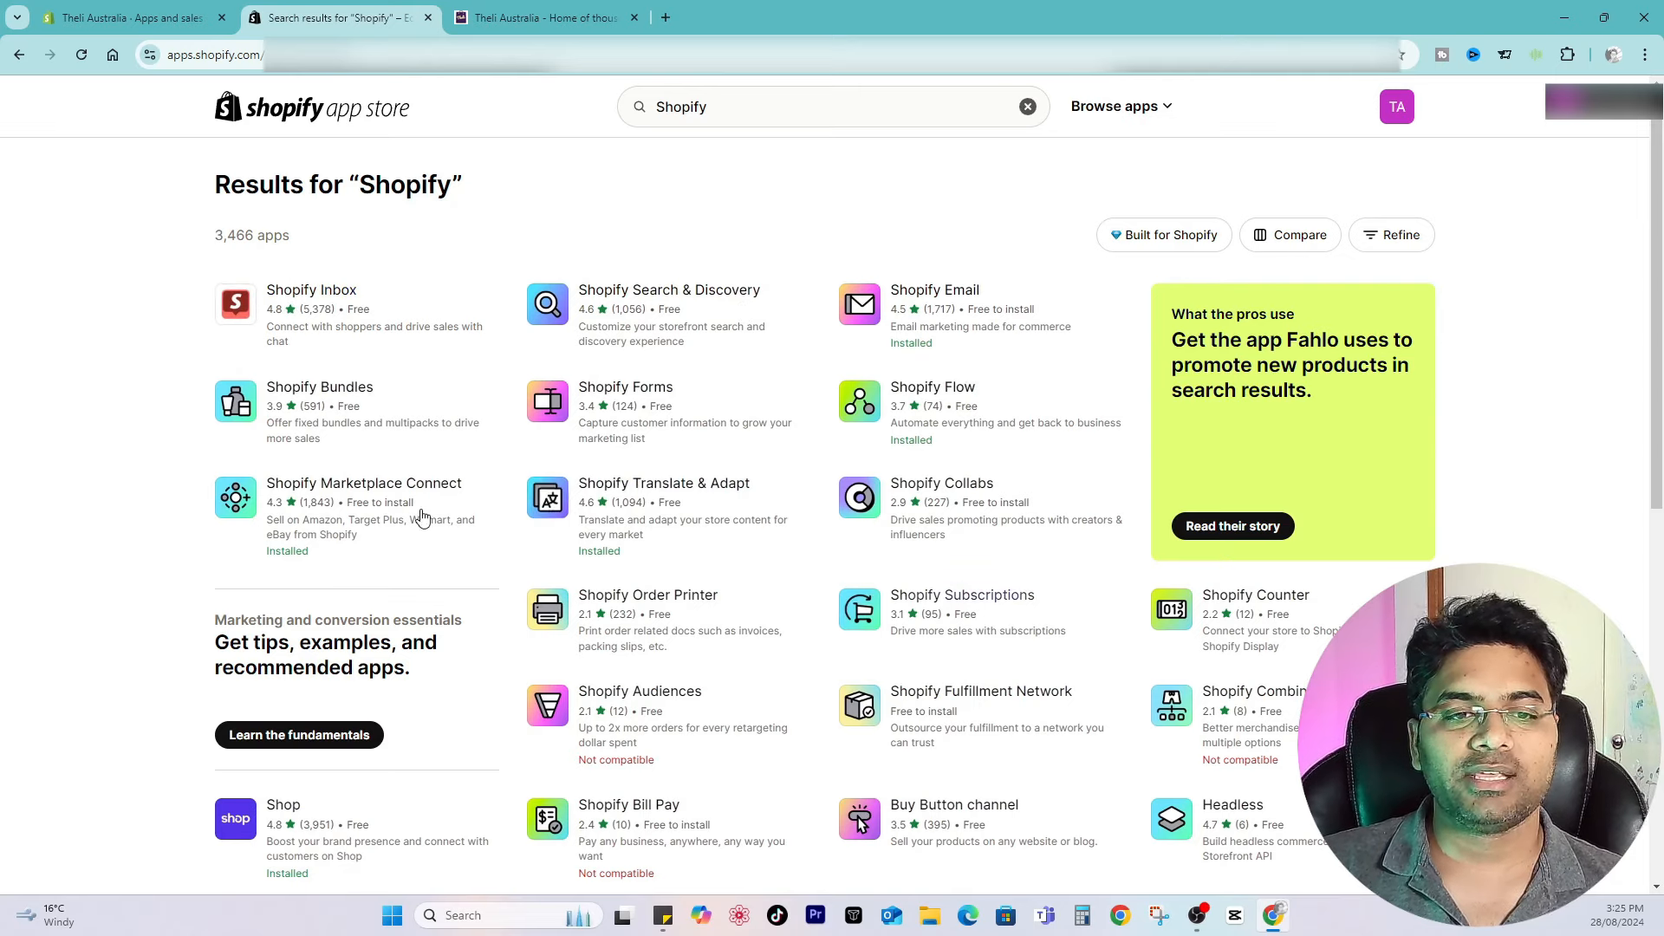
Step: Open the Shopify Inbox app listing and install it on the store
click(308, 292)
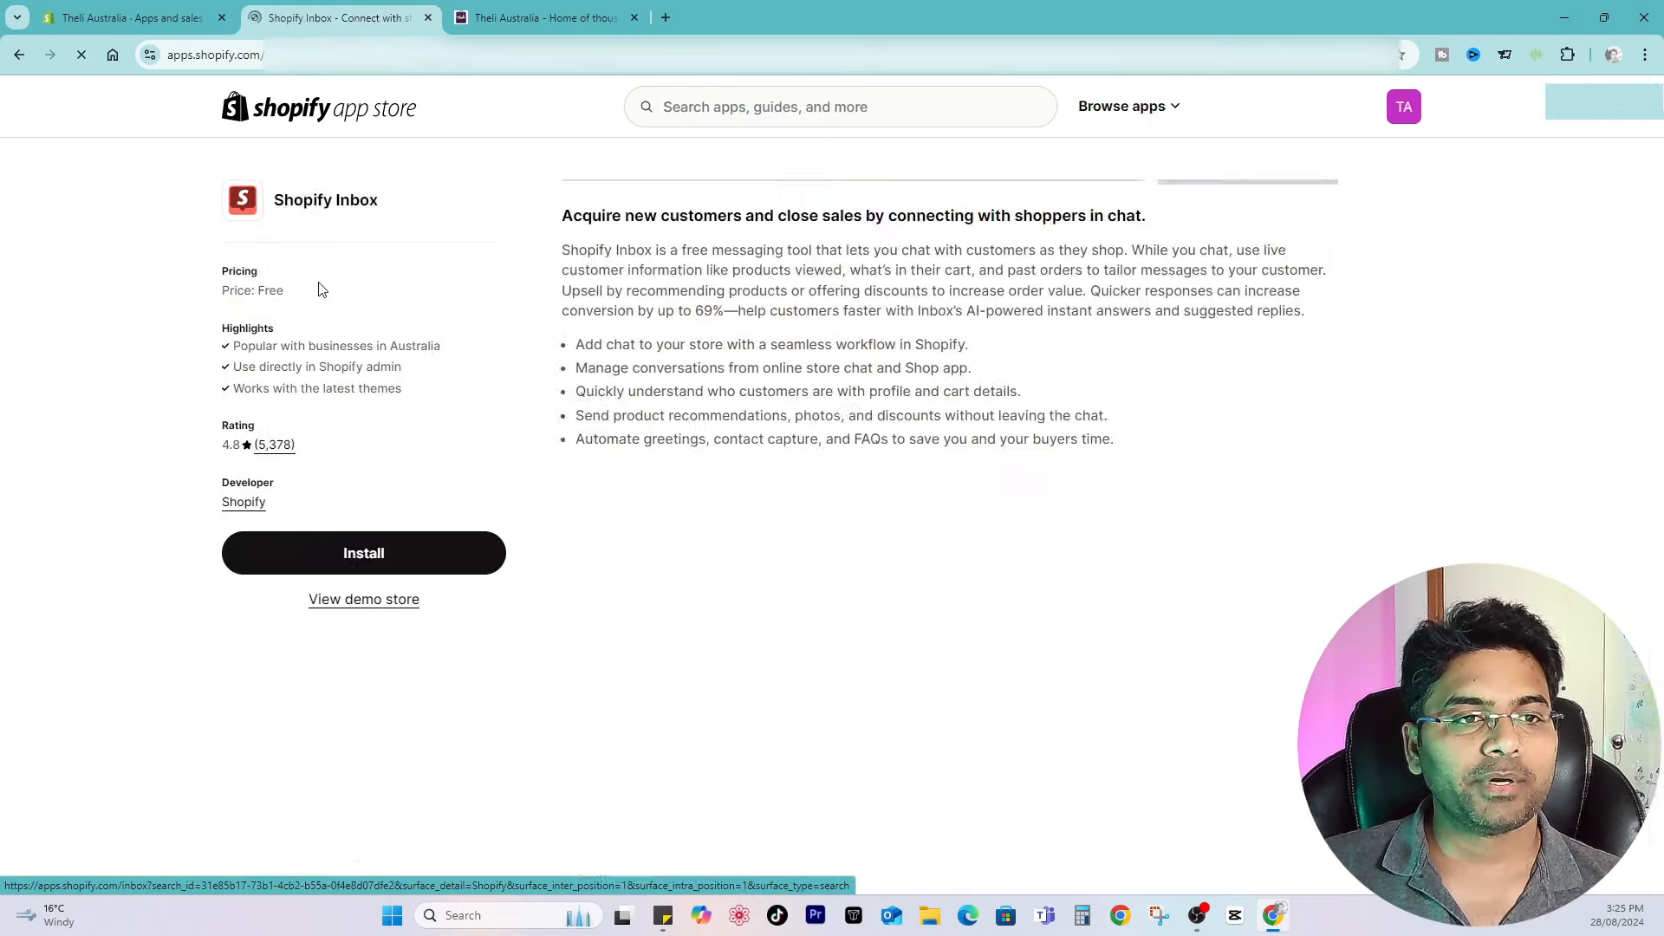
drag(279, 296, 395, 391)
click(232, 306)
click(397, 401)
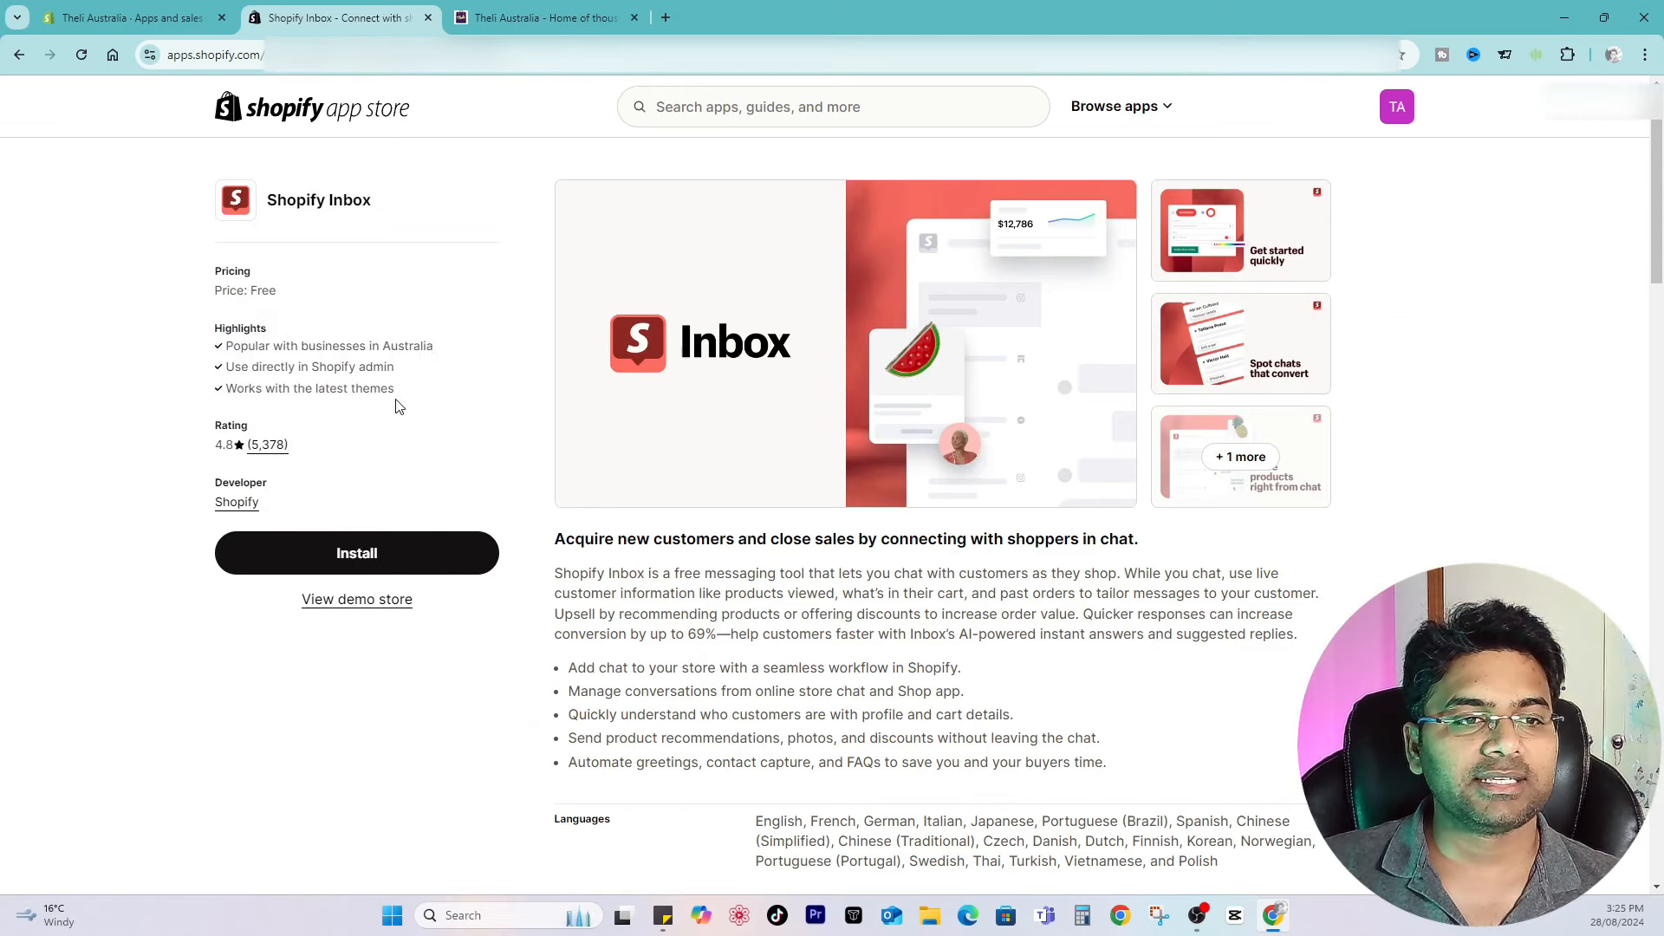
click(323, 545)
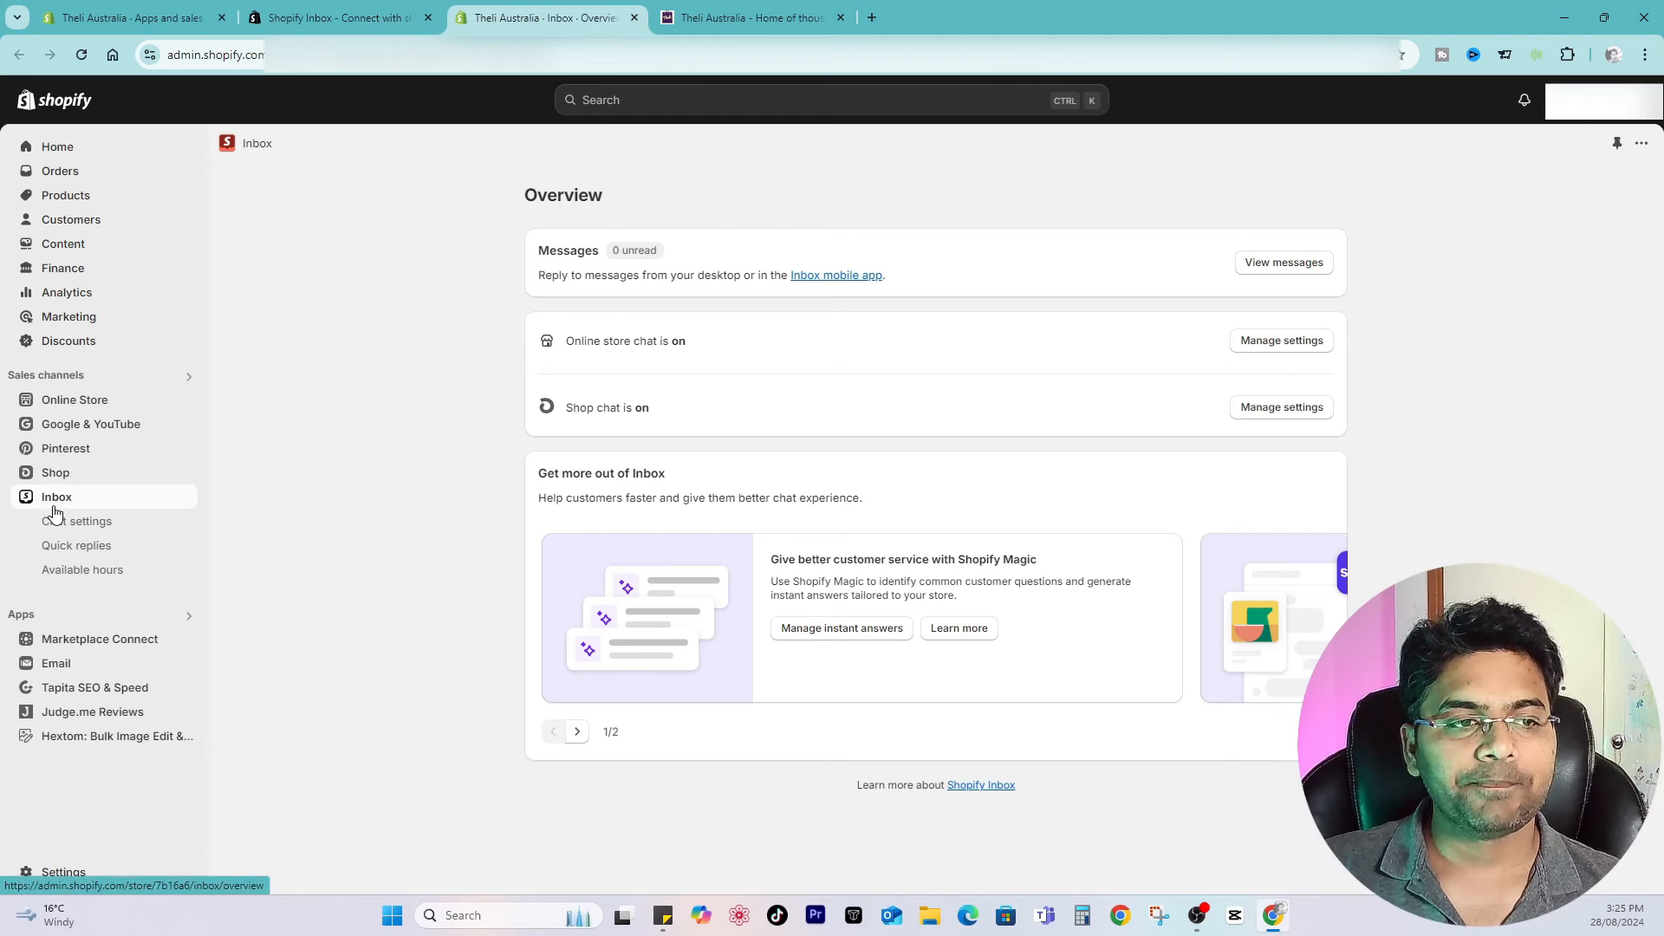
Step: Start setting up the online store chat from the Inbox overview
click(59, 377)
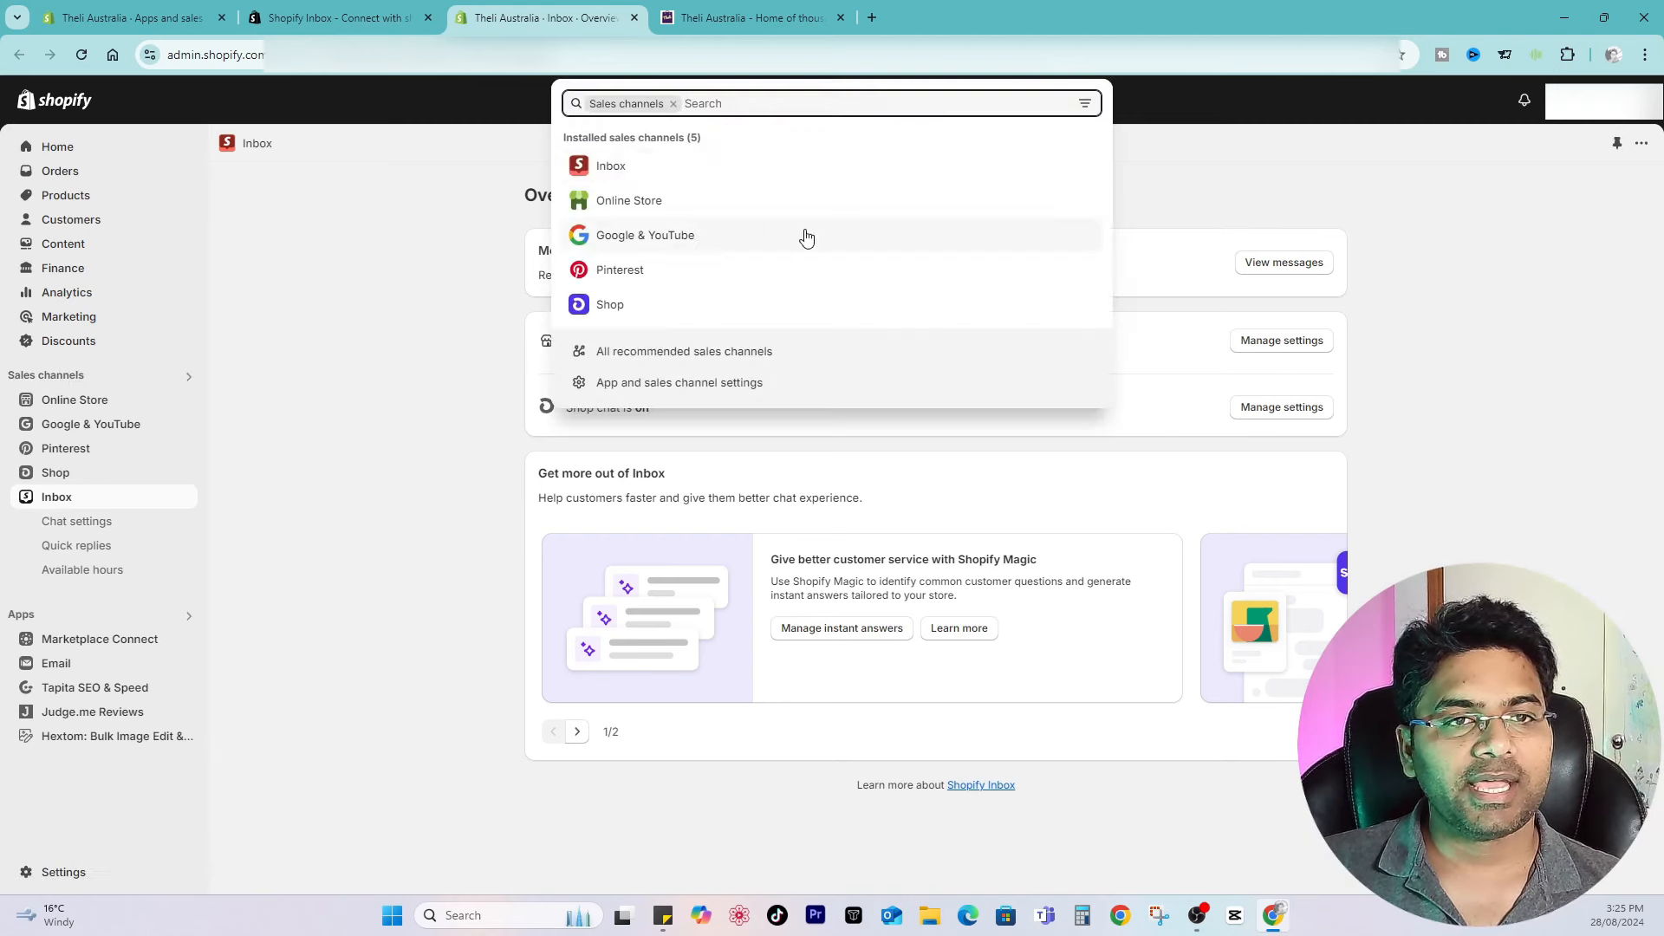
click(279, 358)
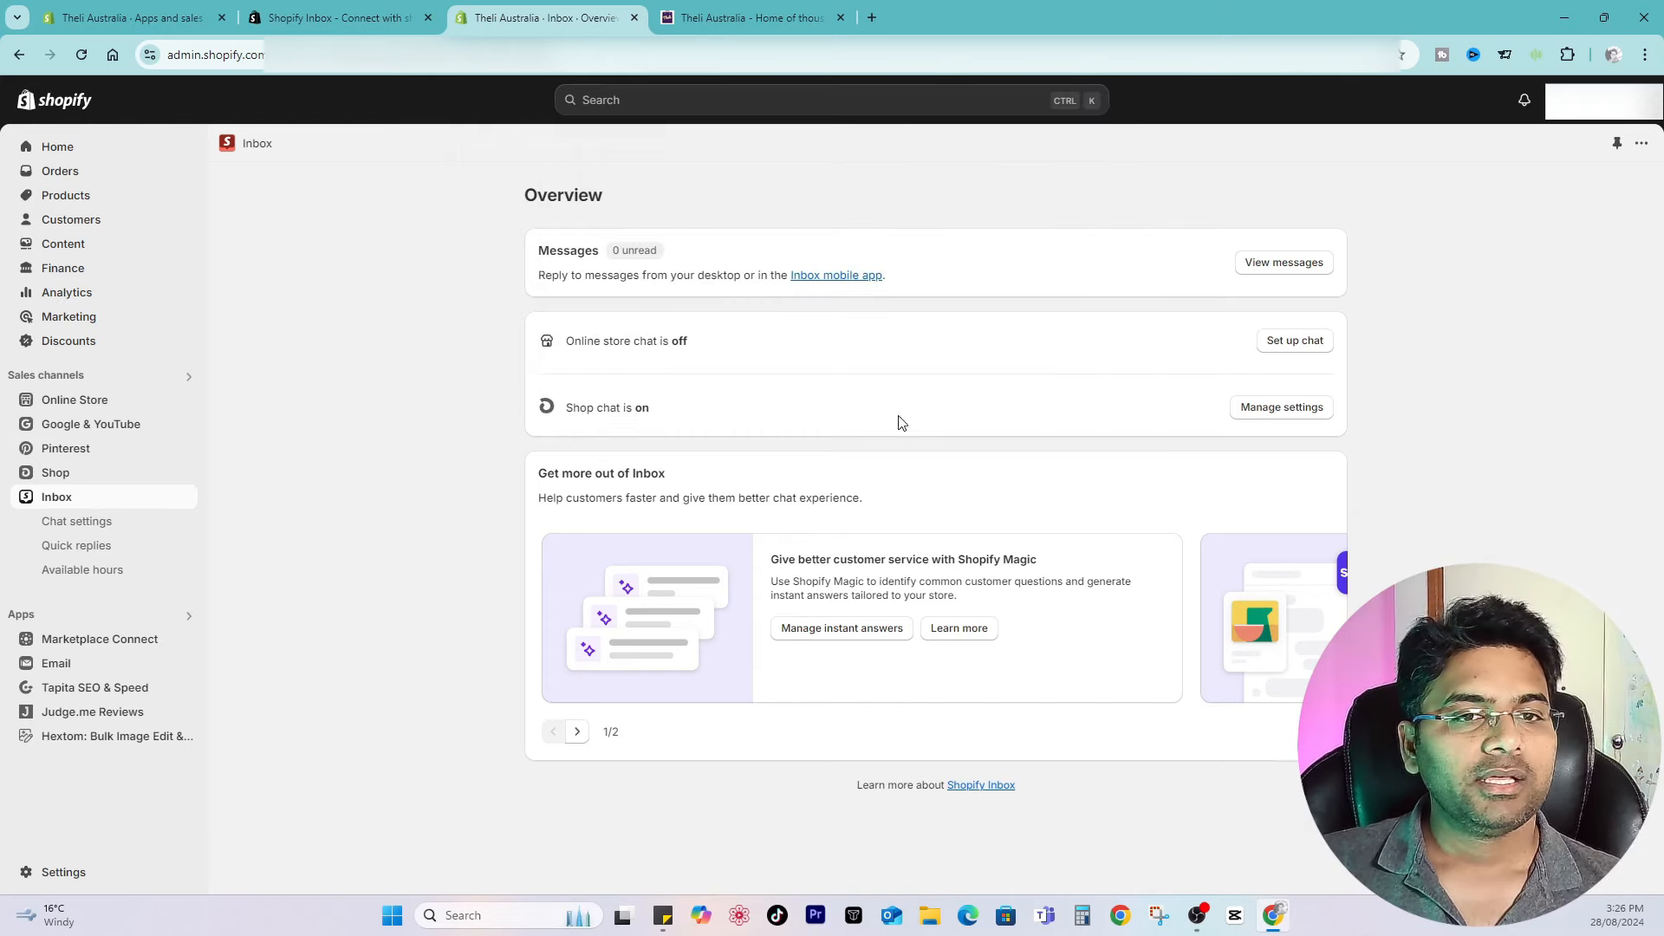
drag(569, 340, 680, 337)
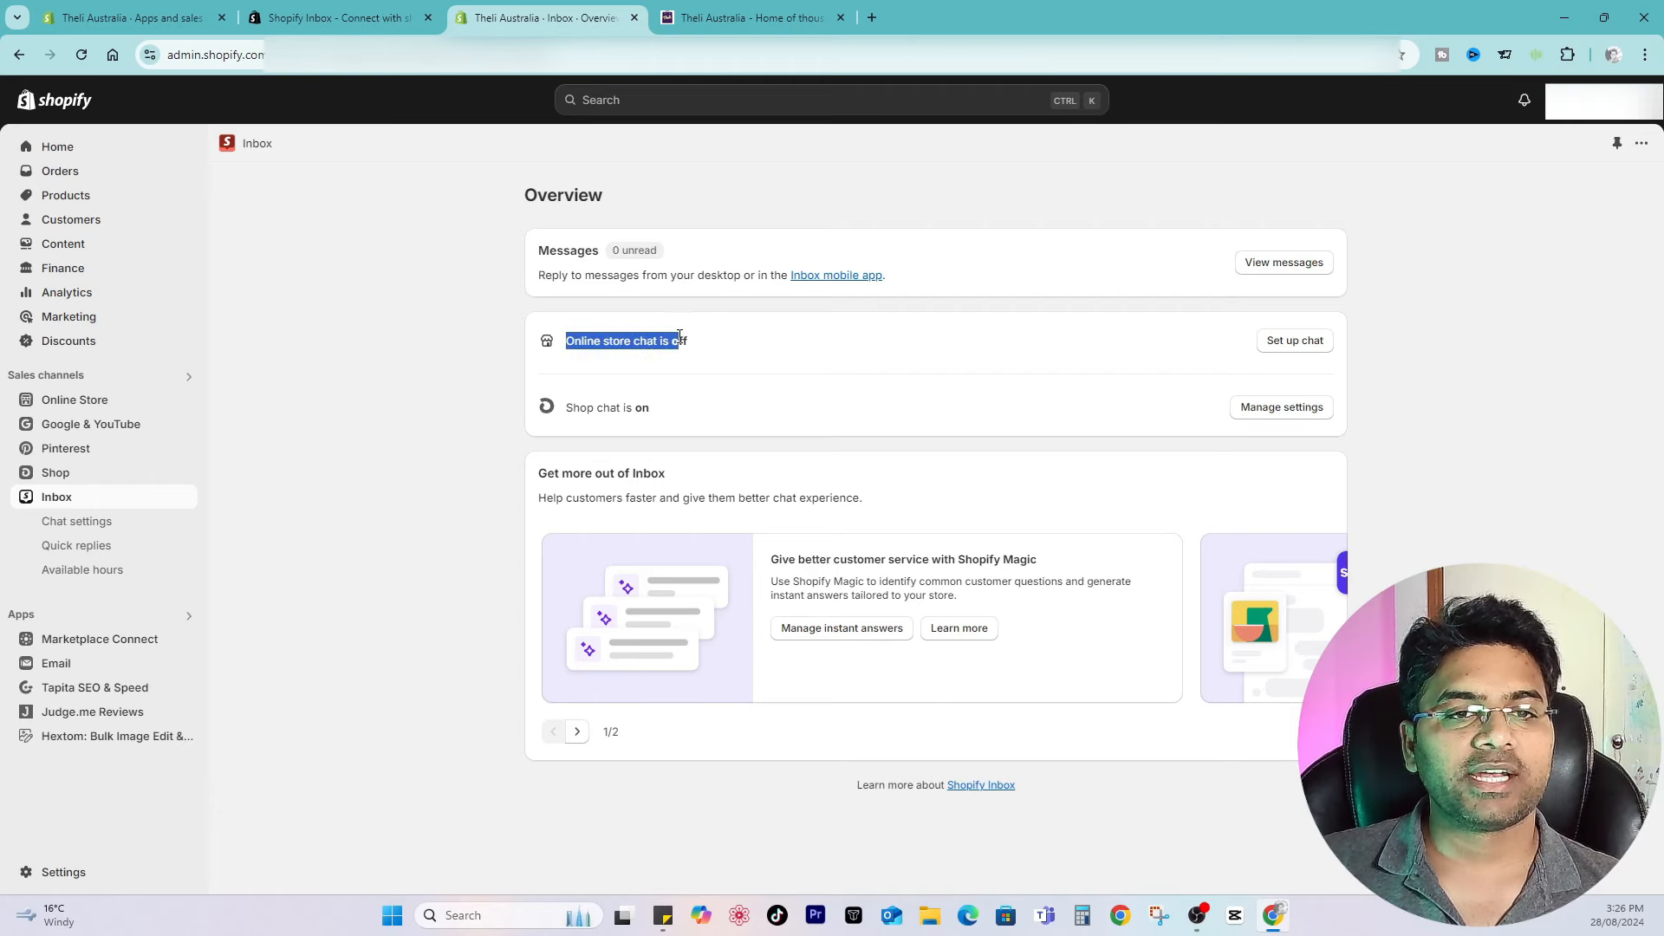
click(738, 351)
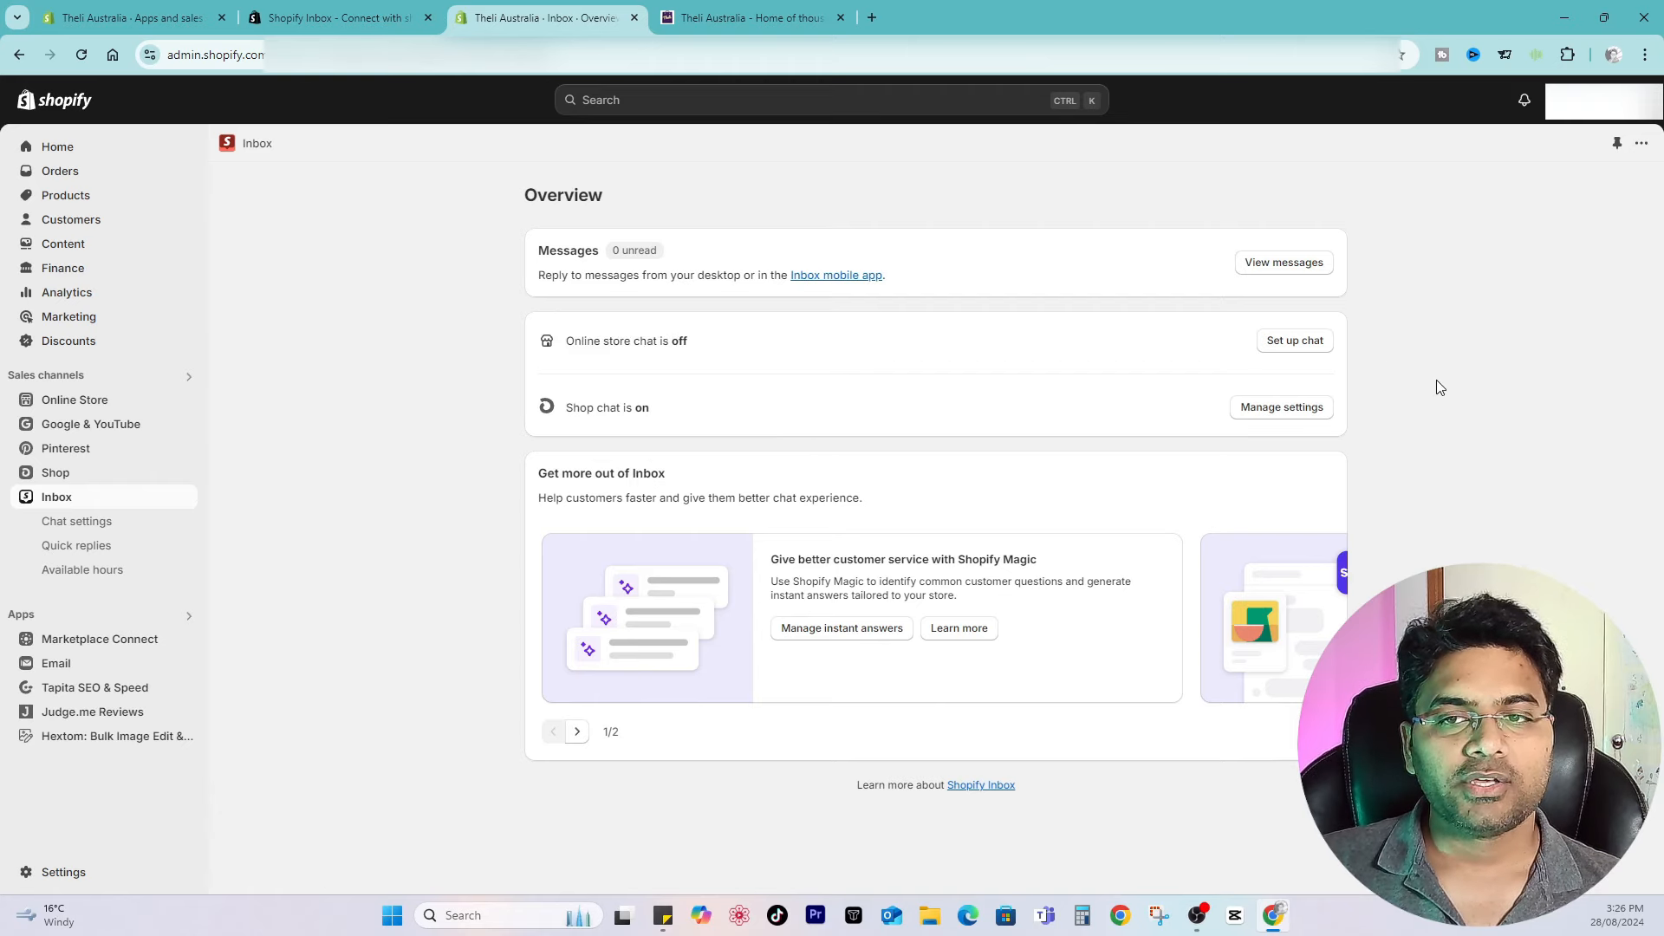
click(1288, 349)
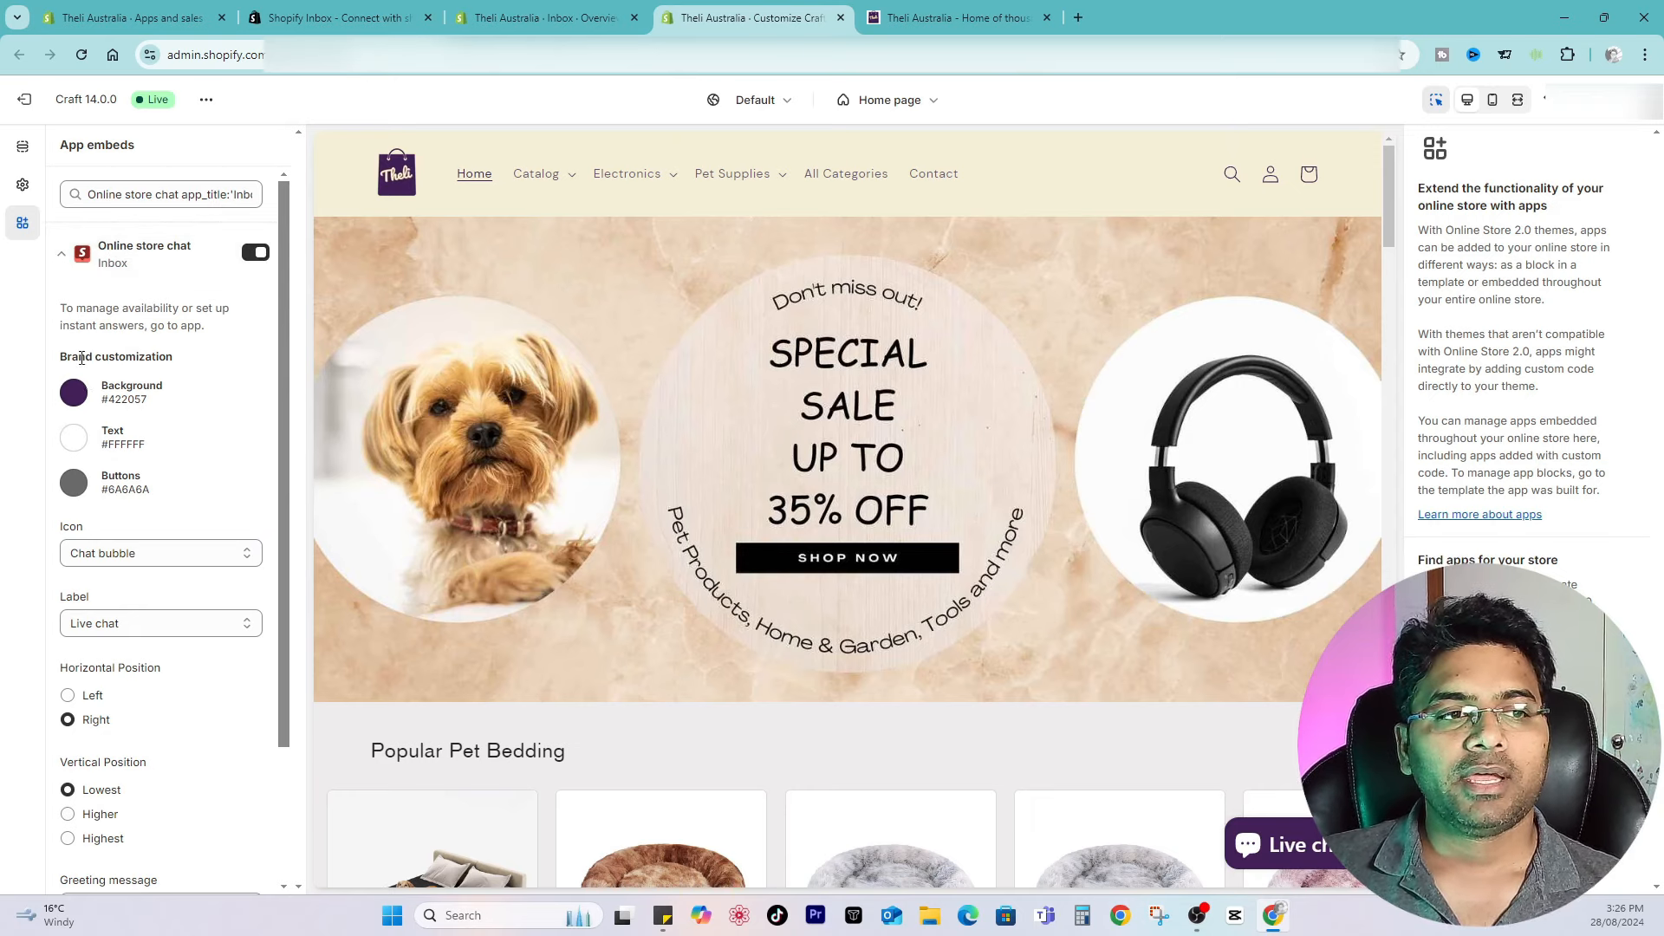
Step: Try a chat background colour of F4F0D7 with text colour 422057
click(75, 395)
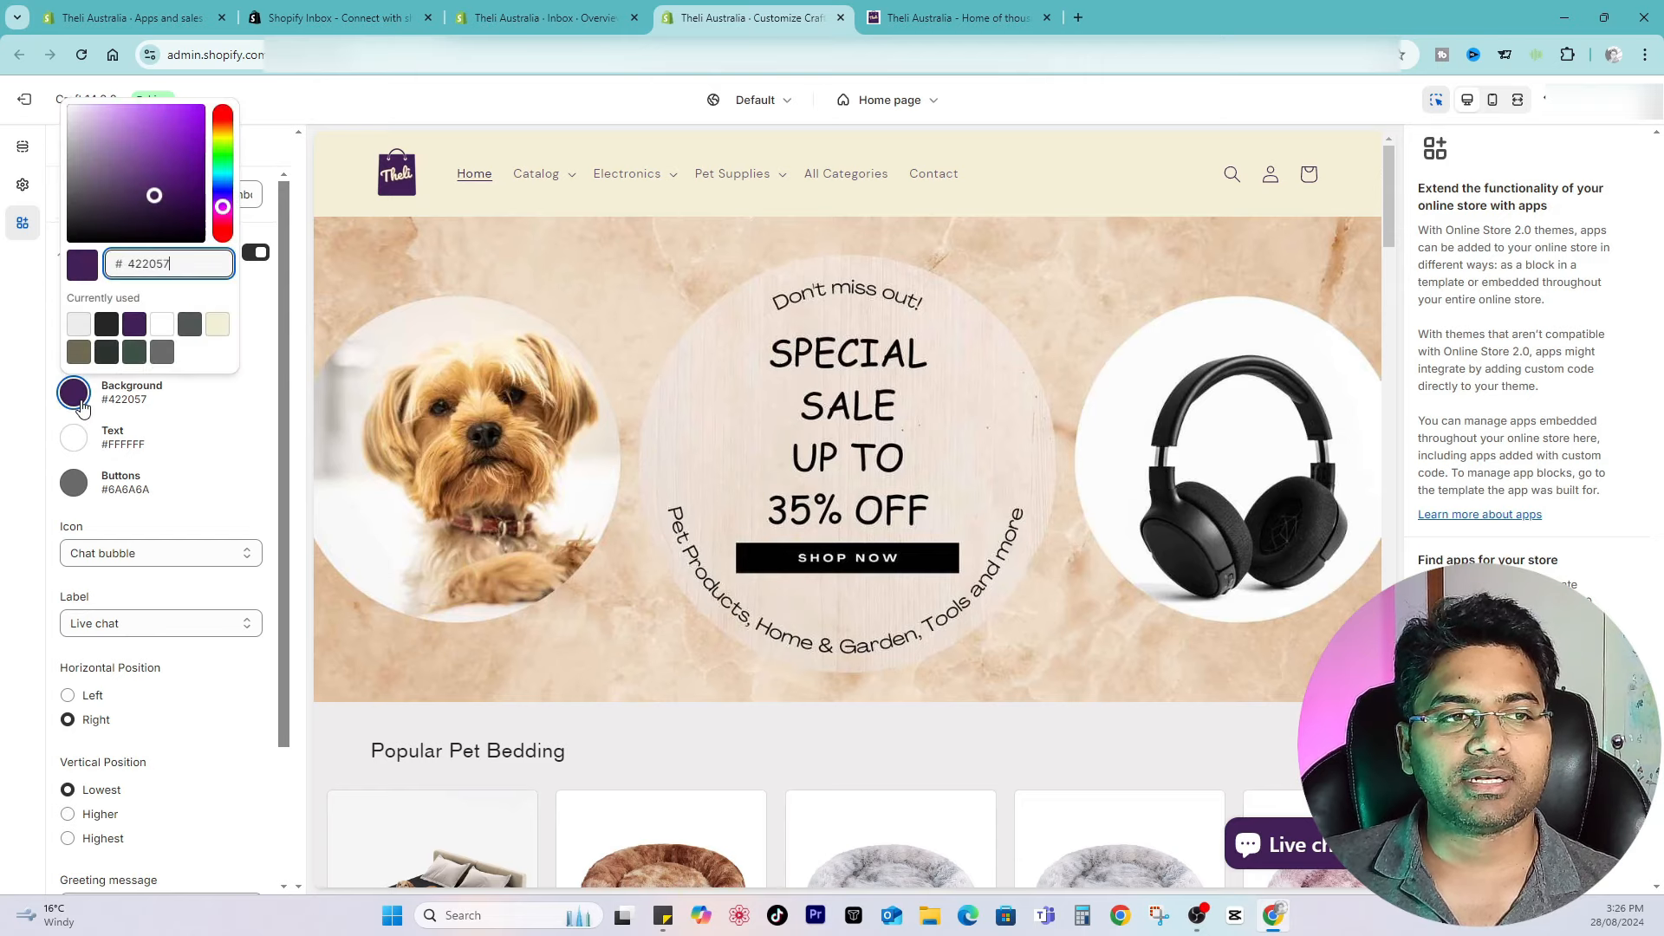
click(218, 326)
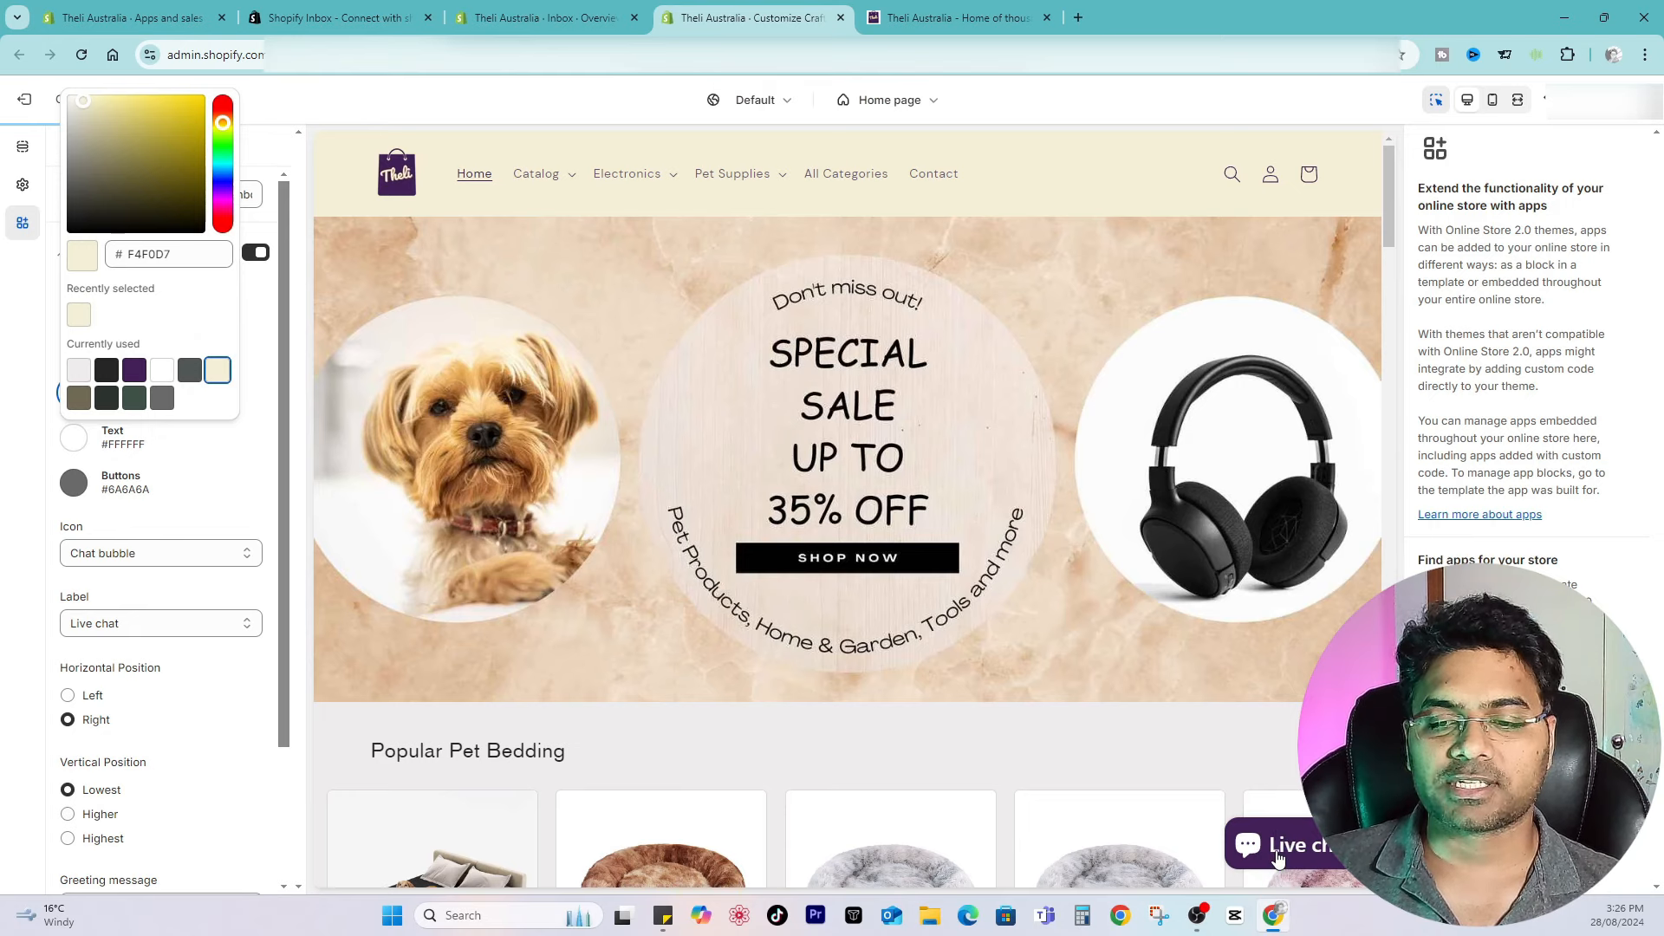
click(74, 438)
click(162, 739)
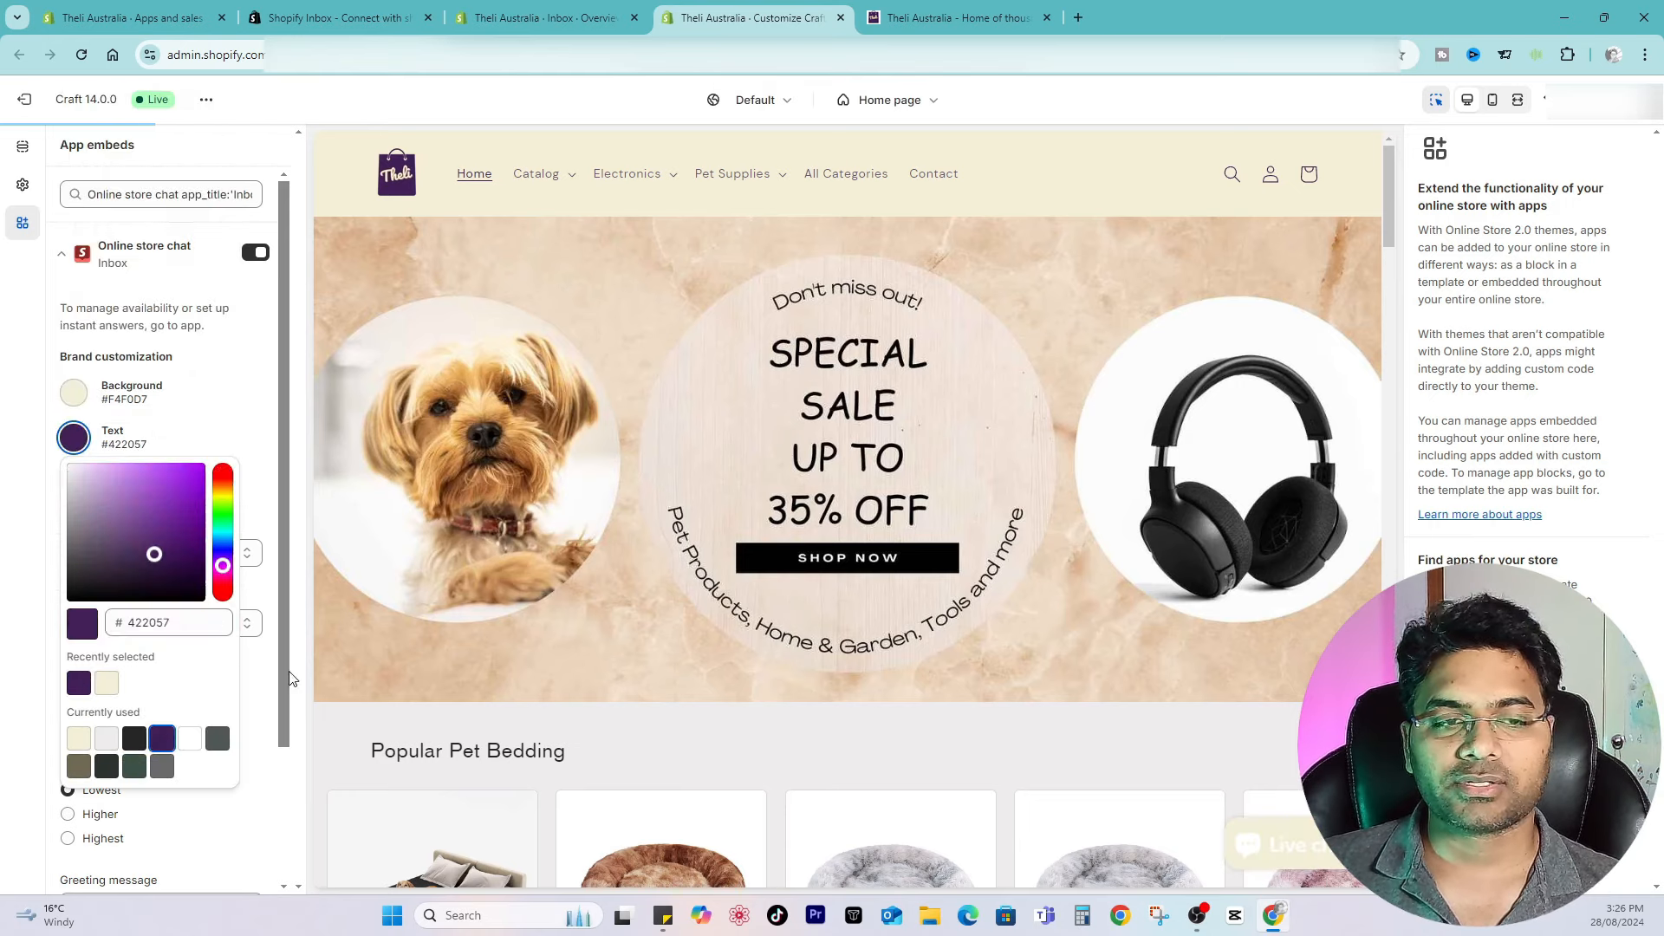
click(252, 451)
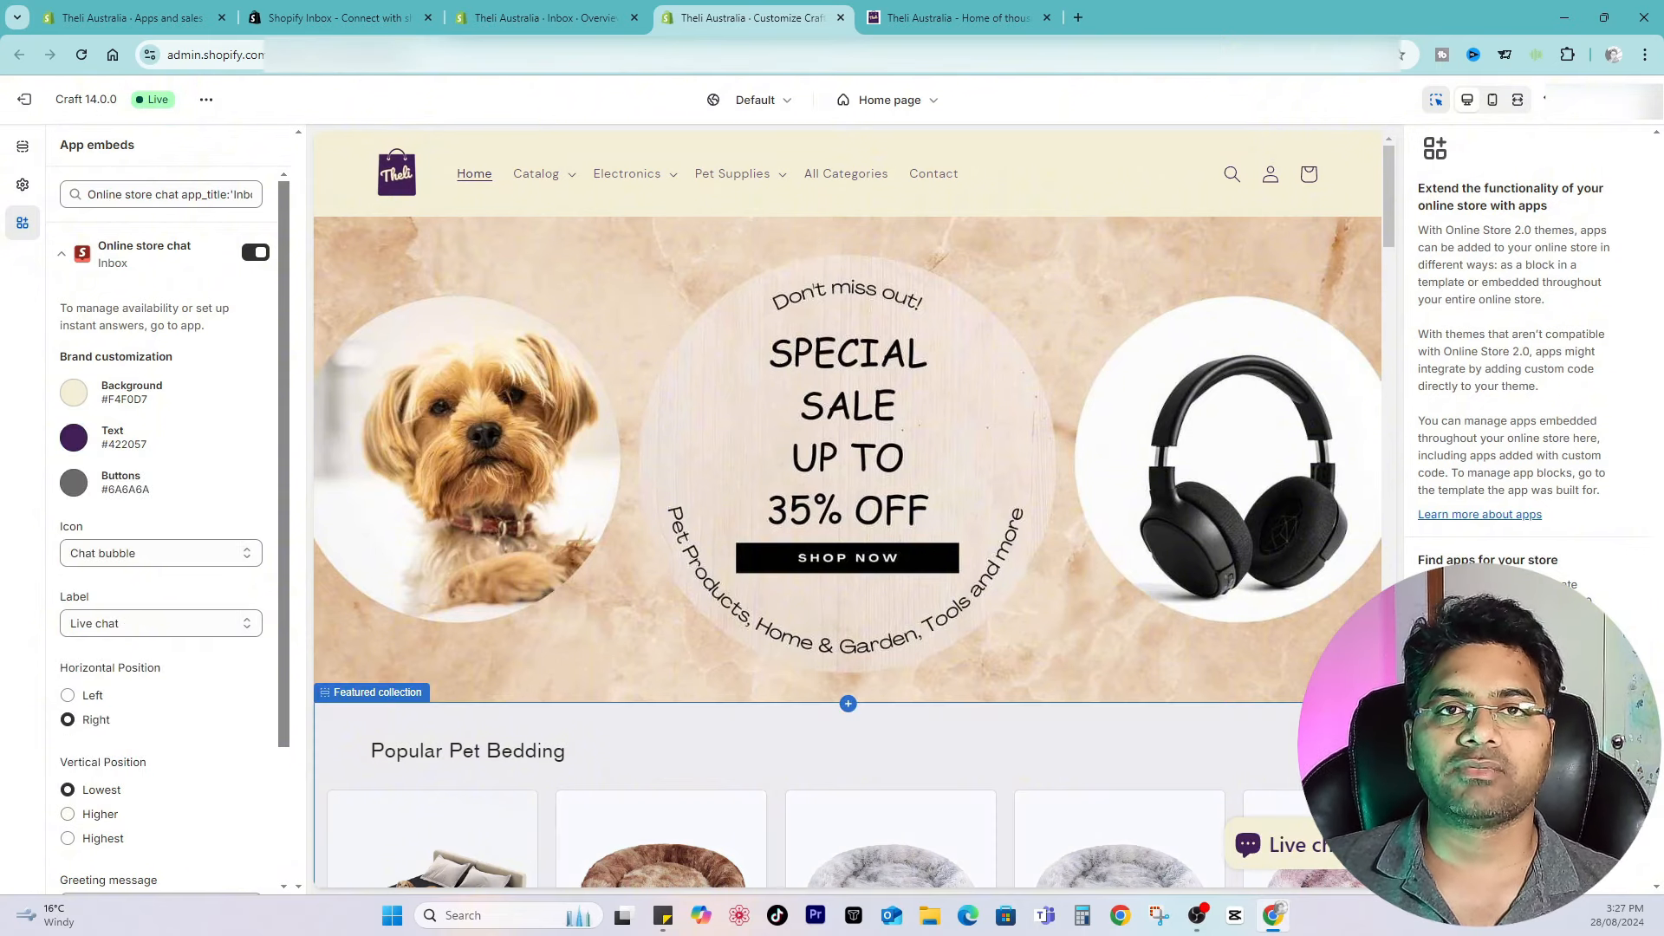
Step: Set the chat background back to 422057 and the text colour to white
click(74, 396)
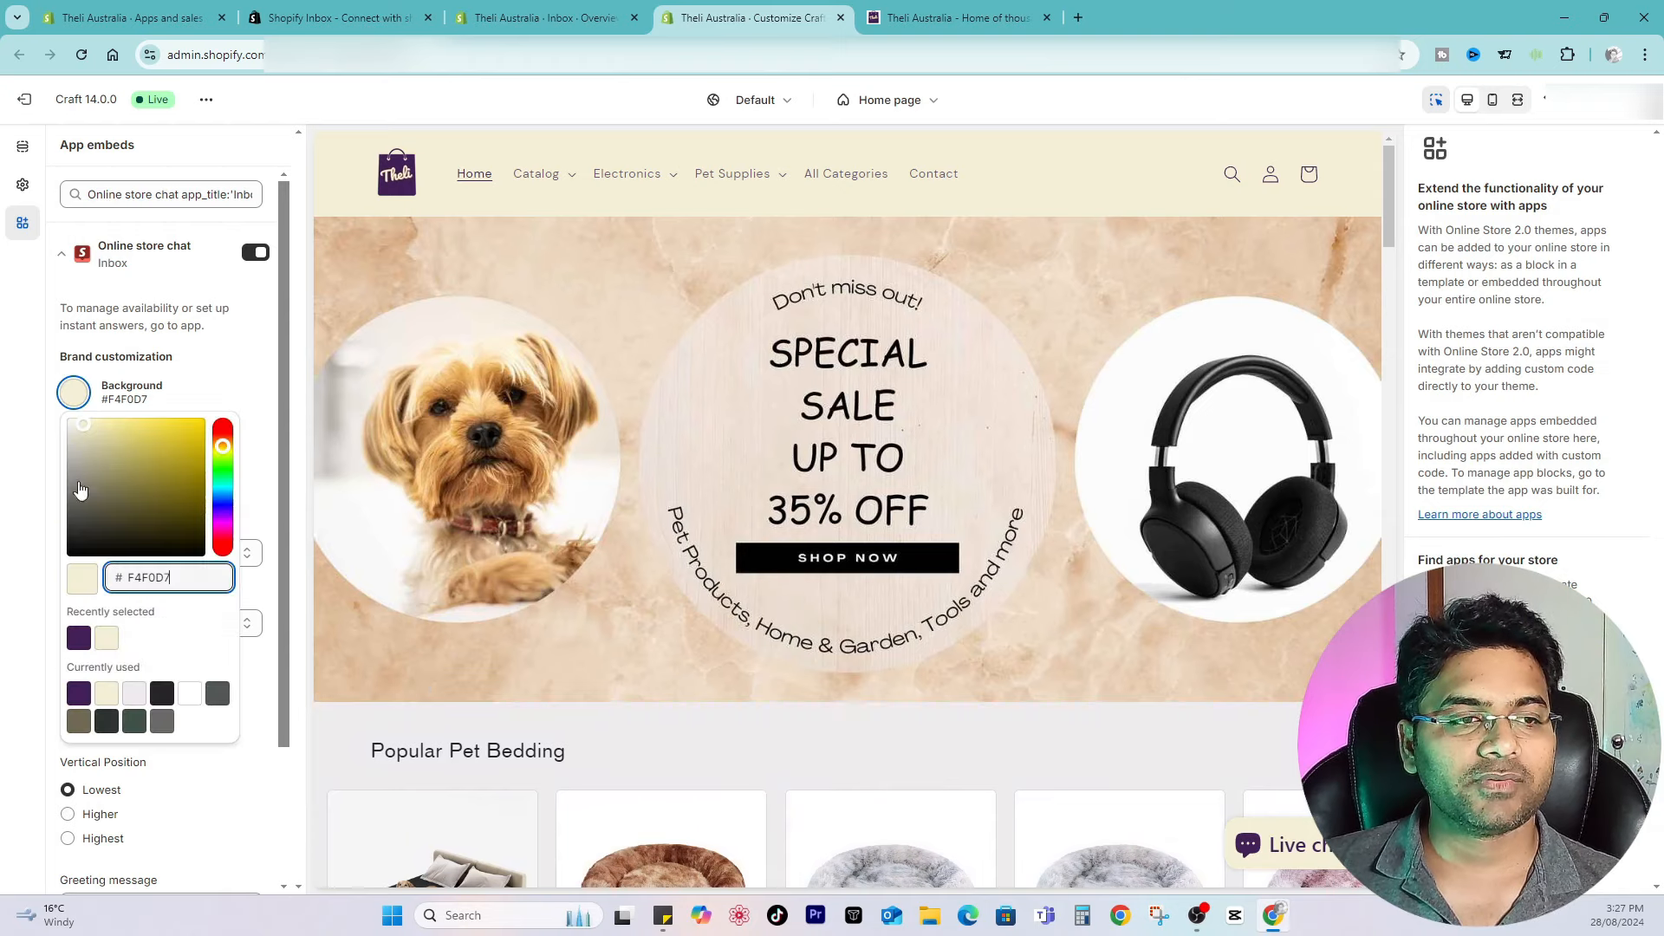
click(78, 637)
click(225, 399)
click(76, 450)
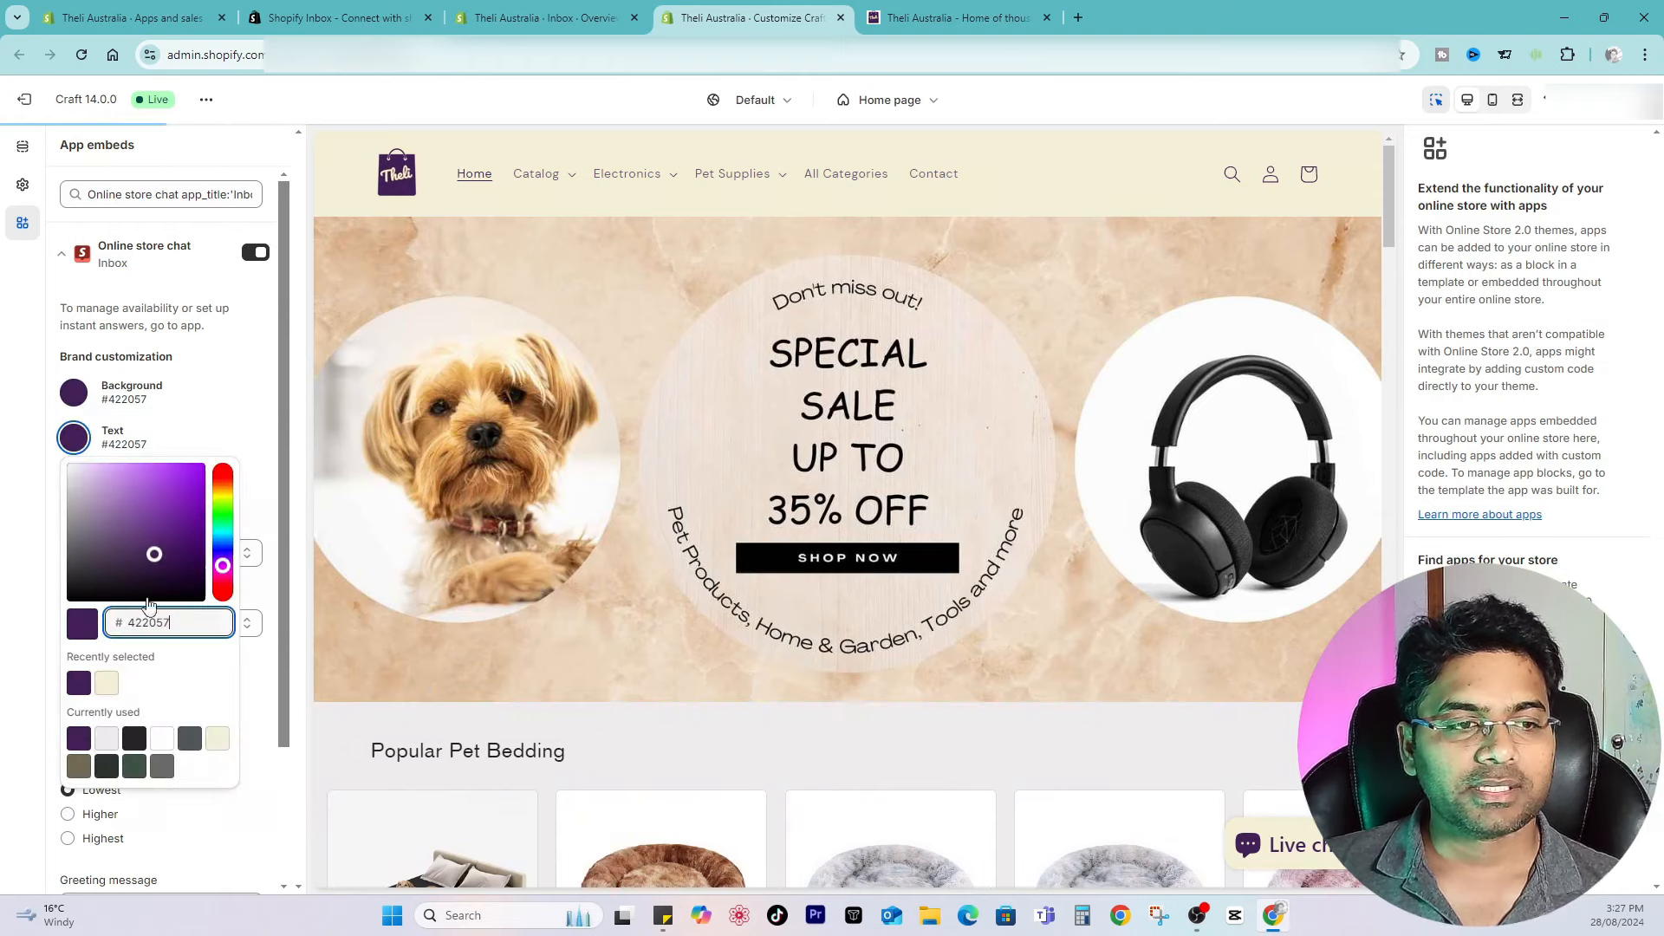
click(107, 738)
click(162, 738)
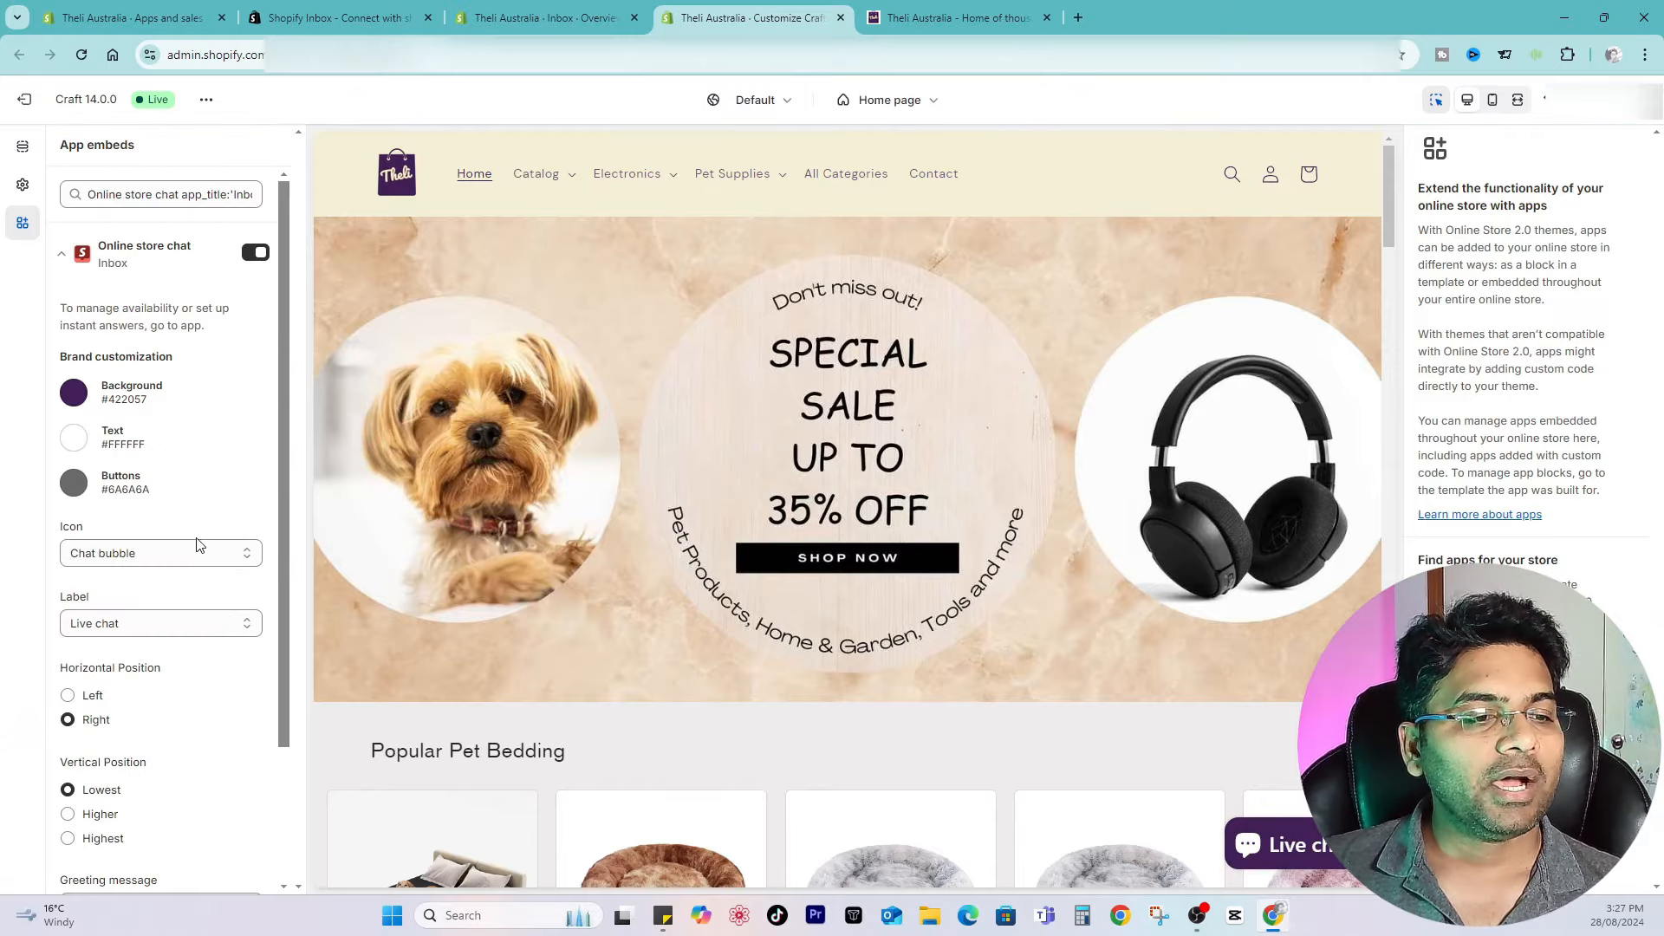
Step: Preview the Smiley face chat icon, then switch back to Chat bubble
click(143, 382)
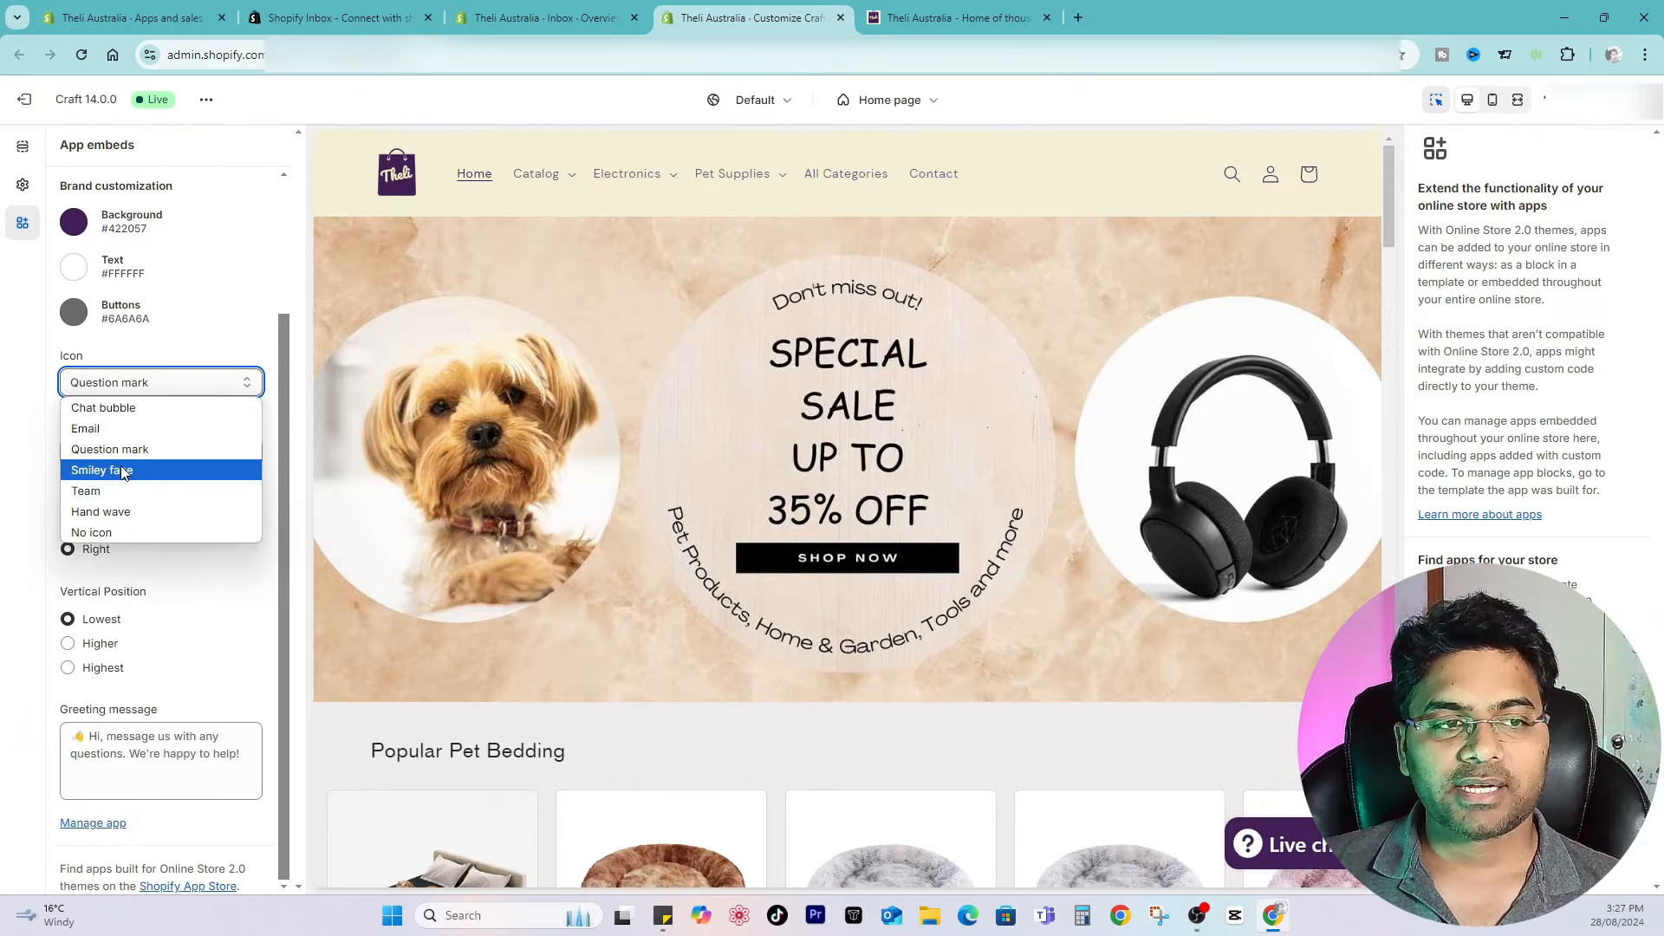
click(122, 470)
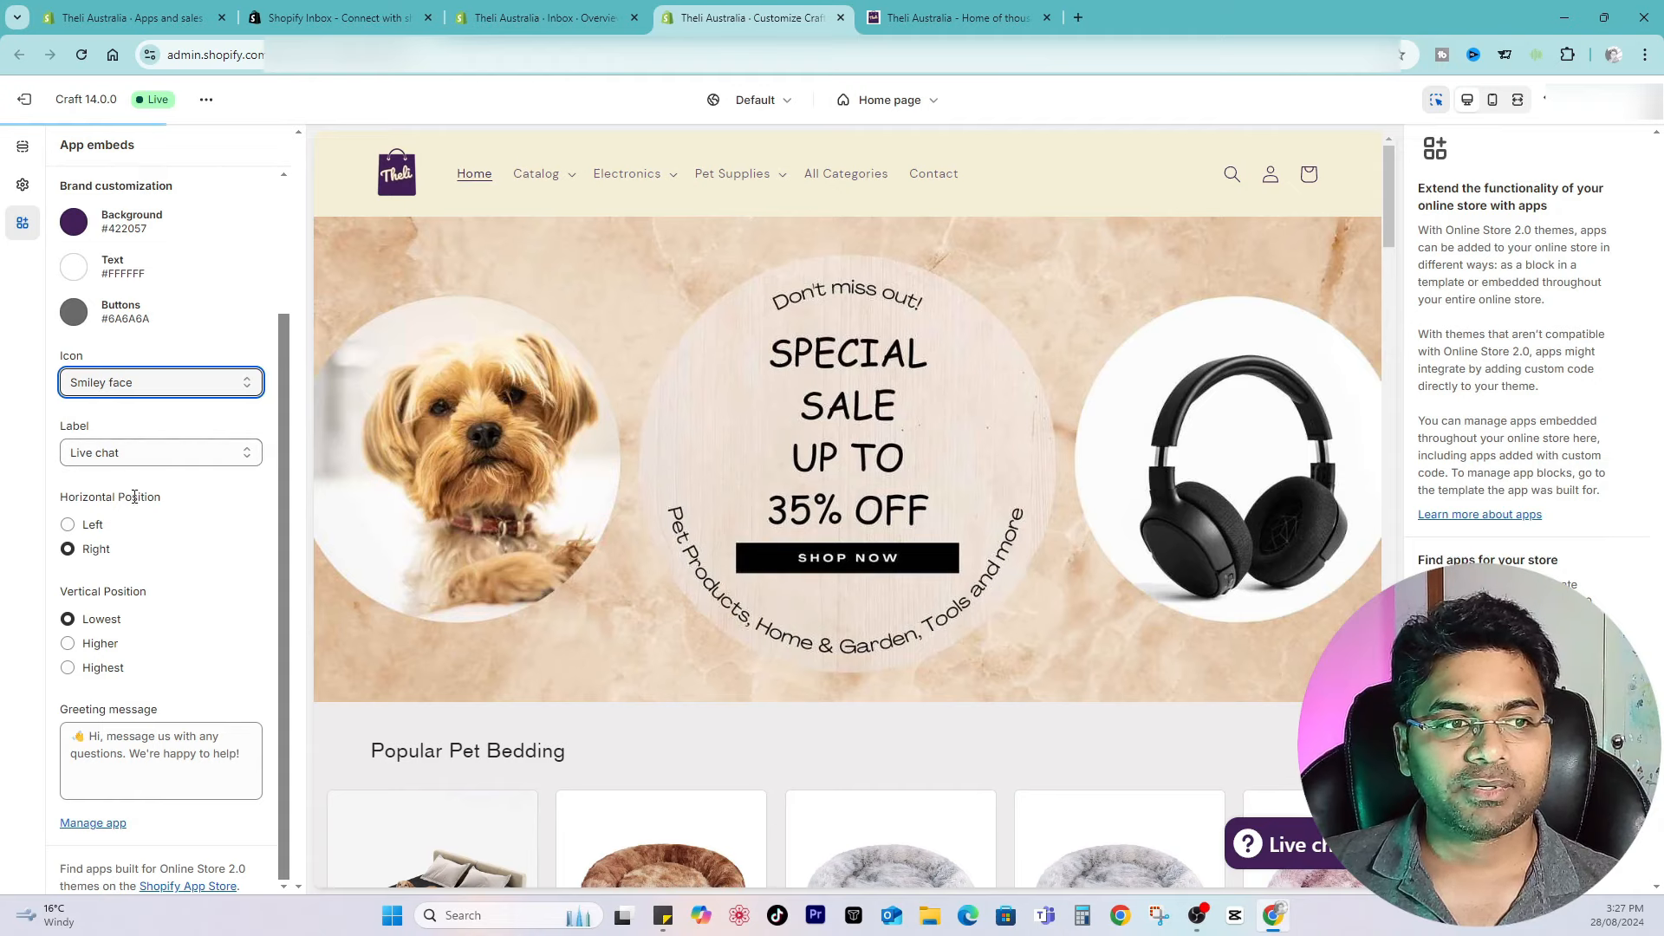
click(128, 388)
click(127, 408)
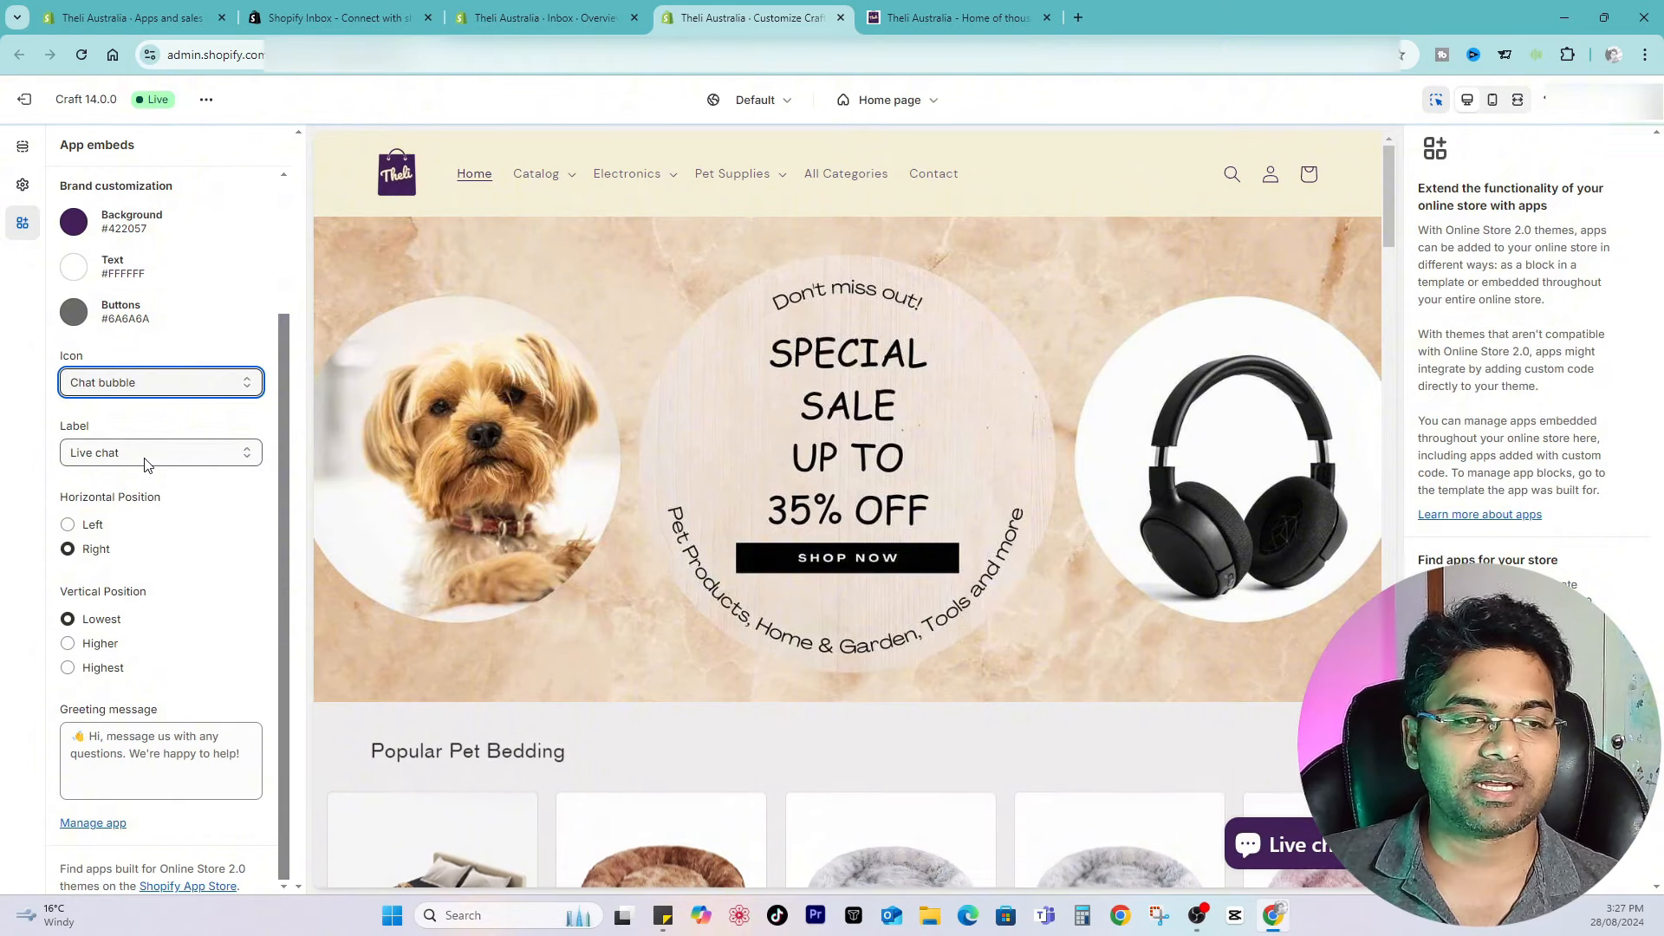
Step: Preview the Chat and Help chat labels, then select Live chat again
click(146, 462)
click(139, 477)
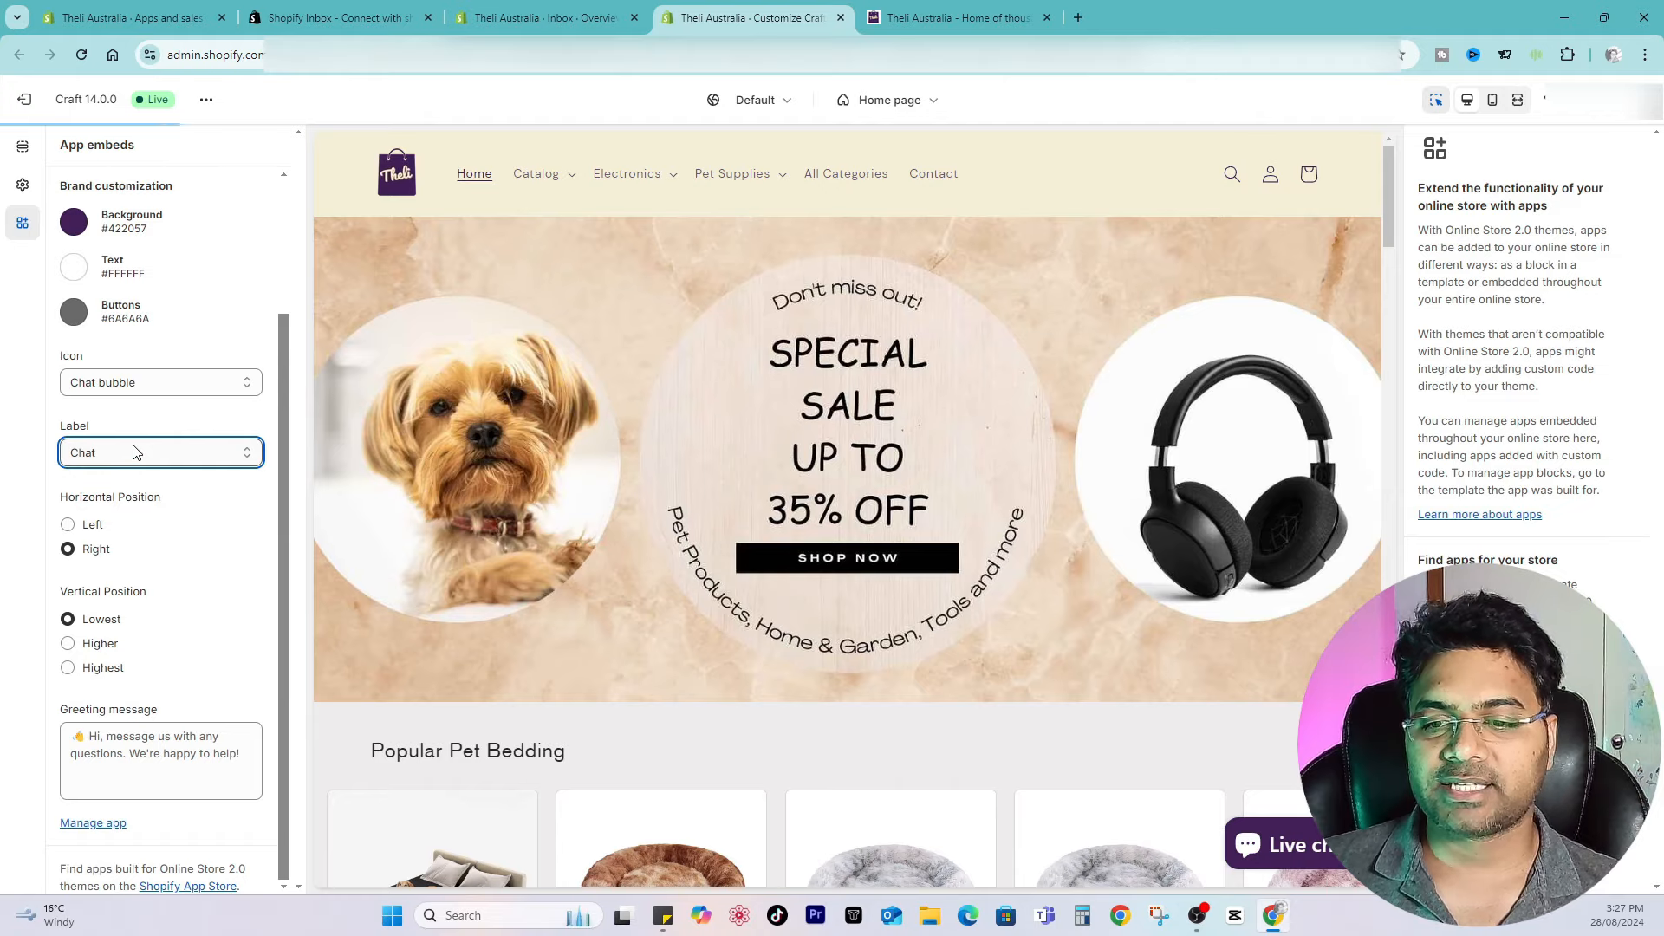
click(136, 451)
click(138, 544)
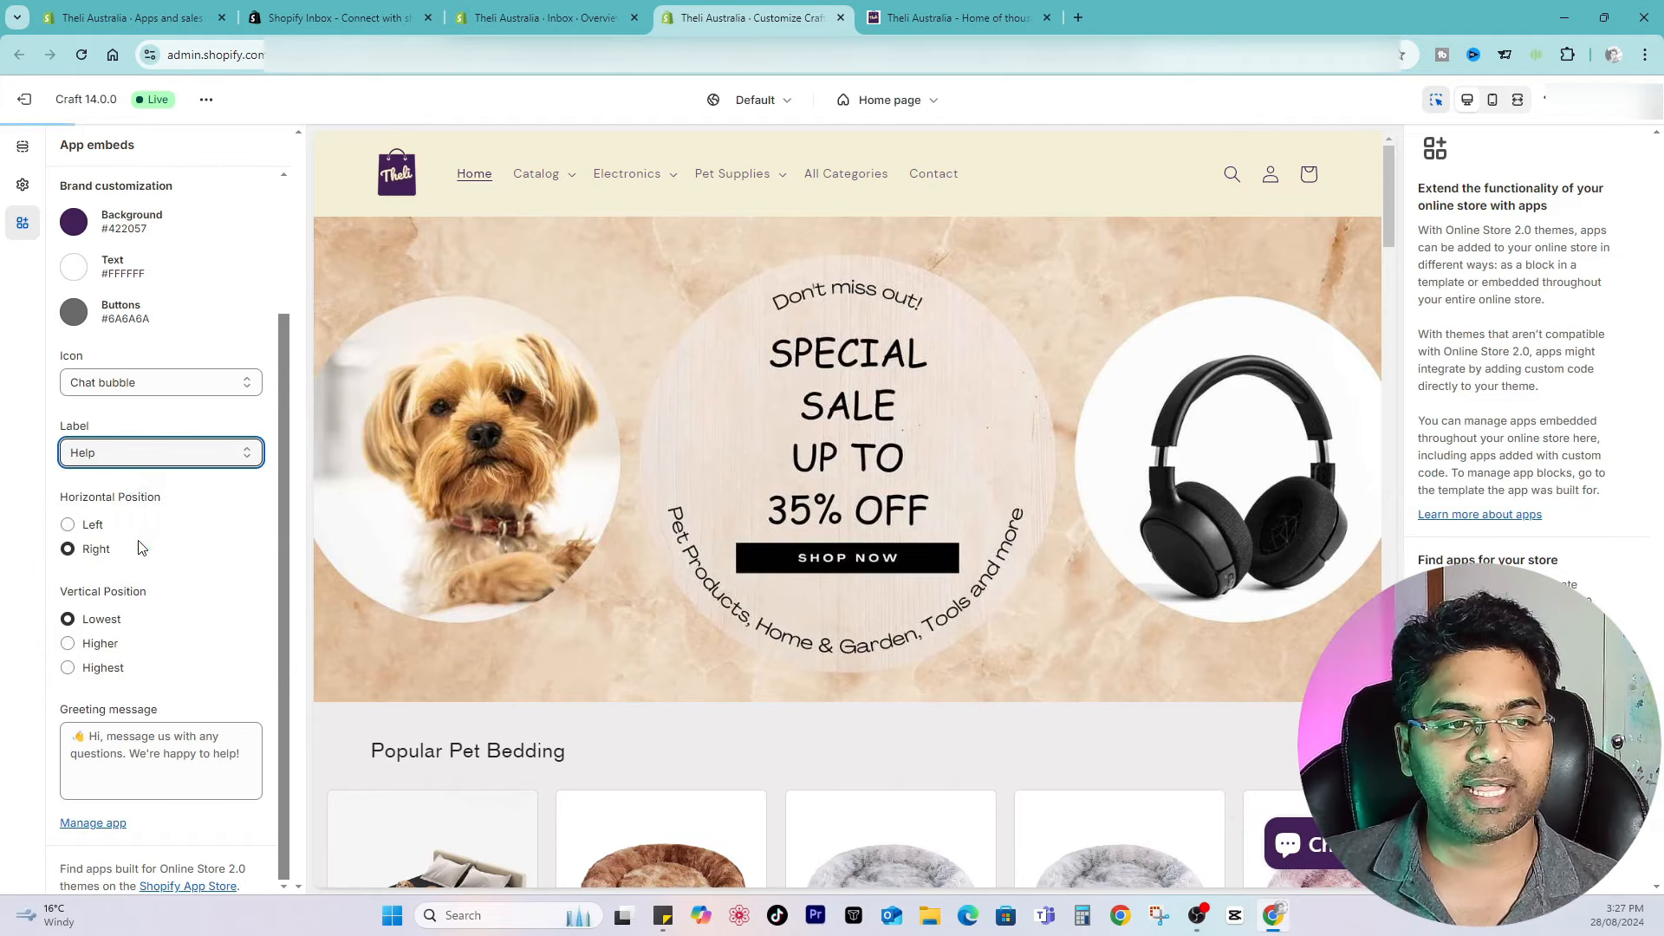
click(157, 457)
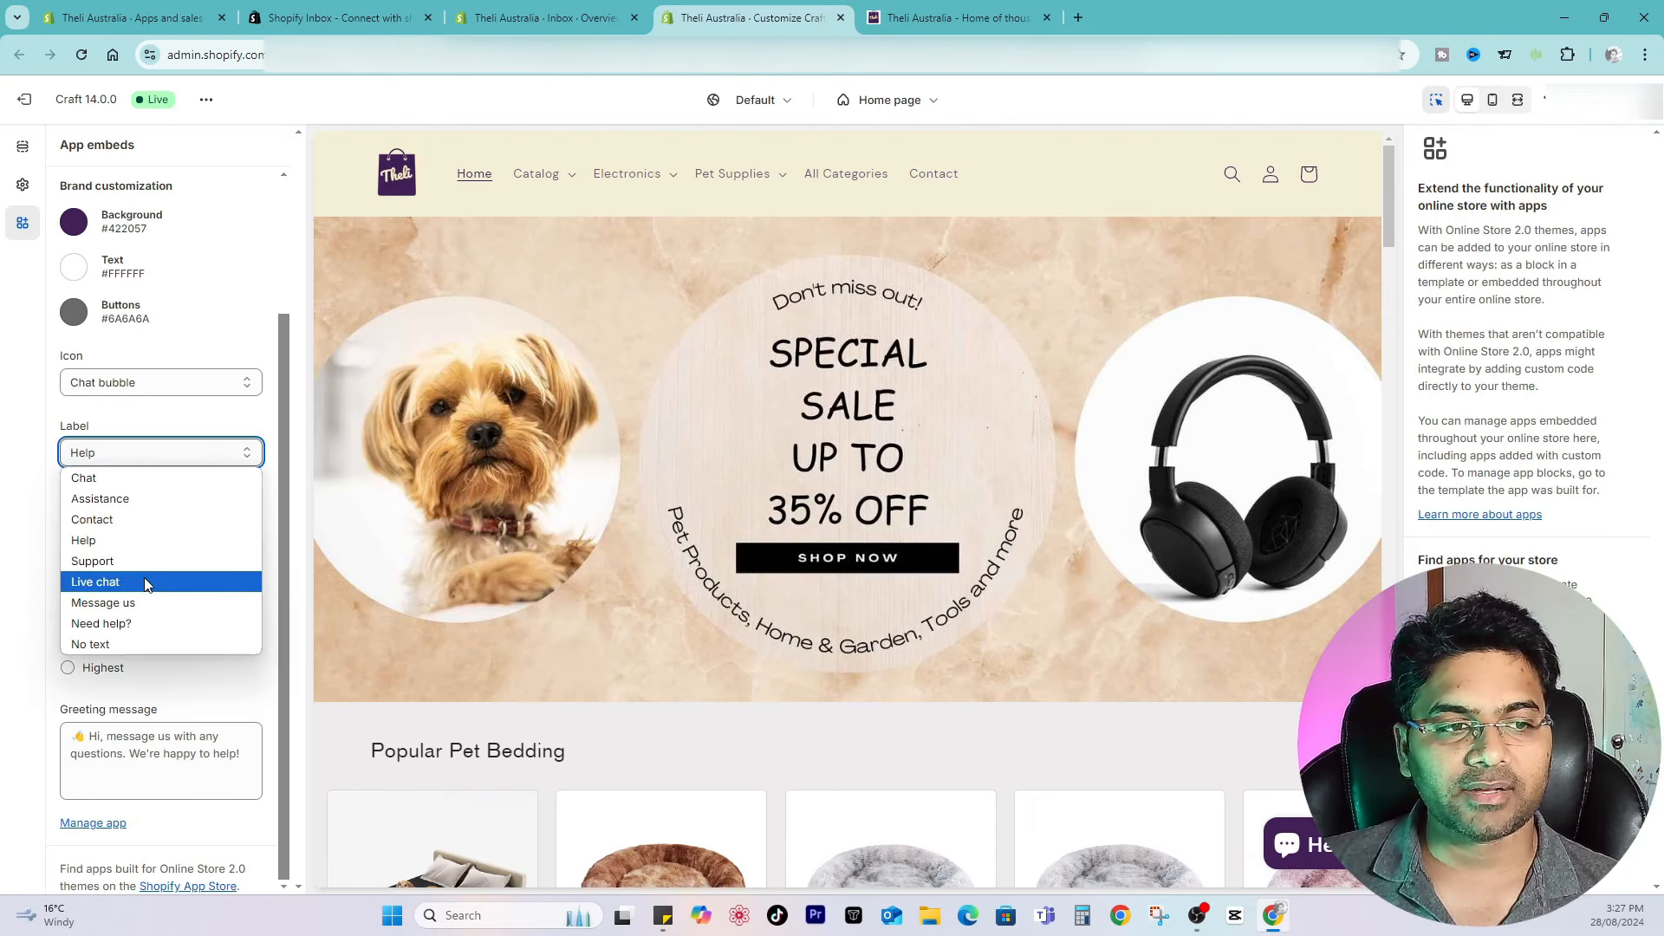
click(149, 579)
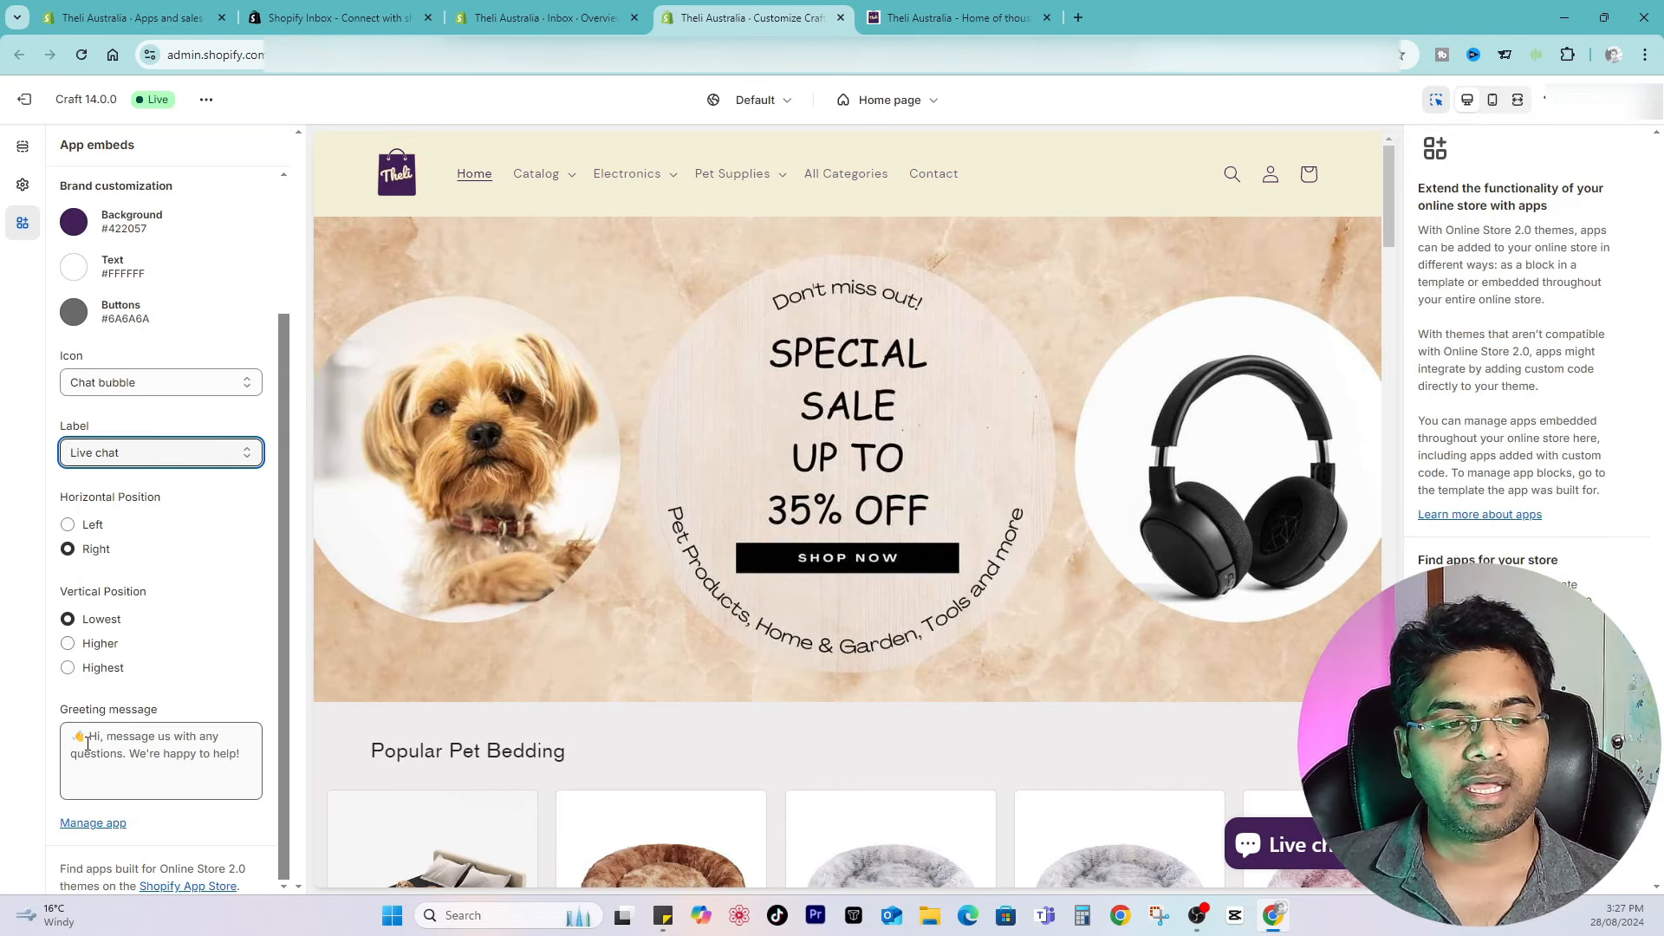
Step: Exit the theme editor and close the extra admin tabs
click(61, 760)
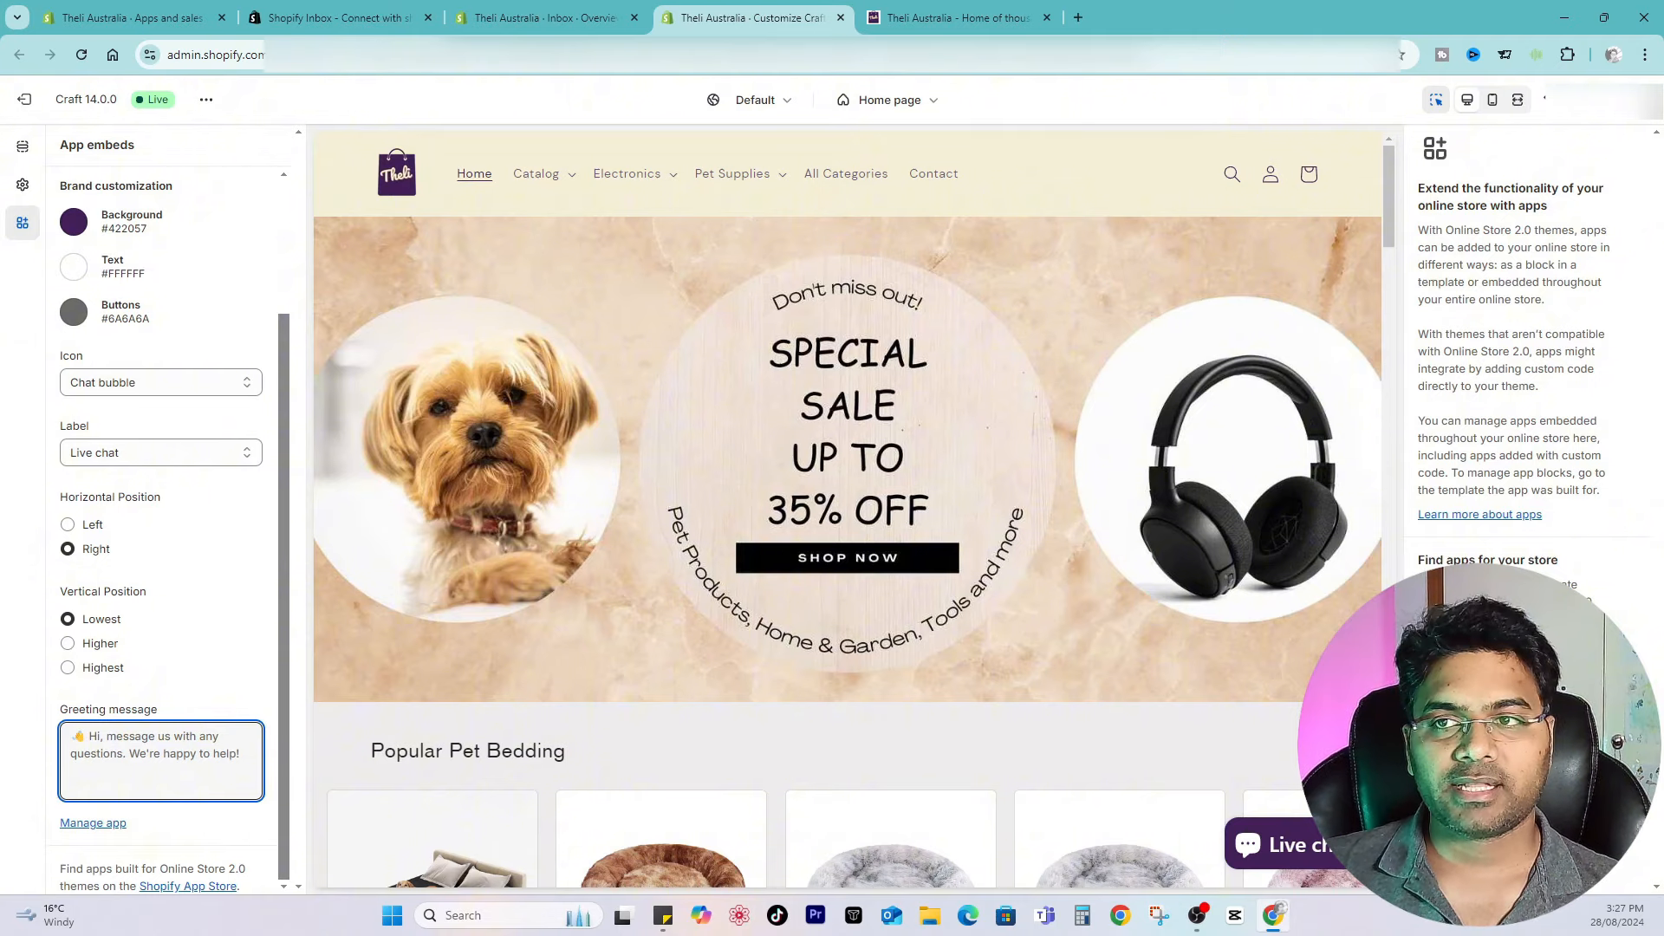
click(24, 98)
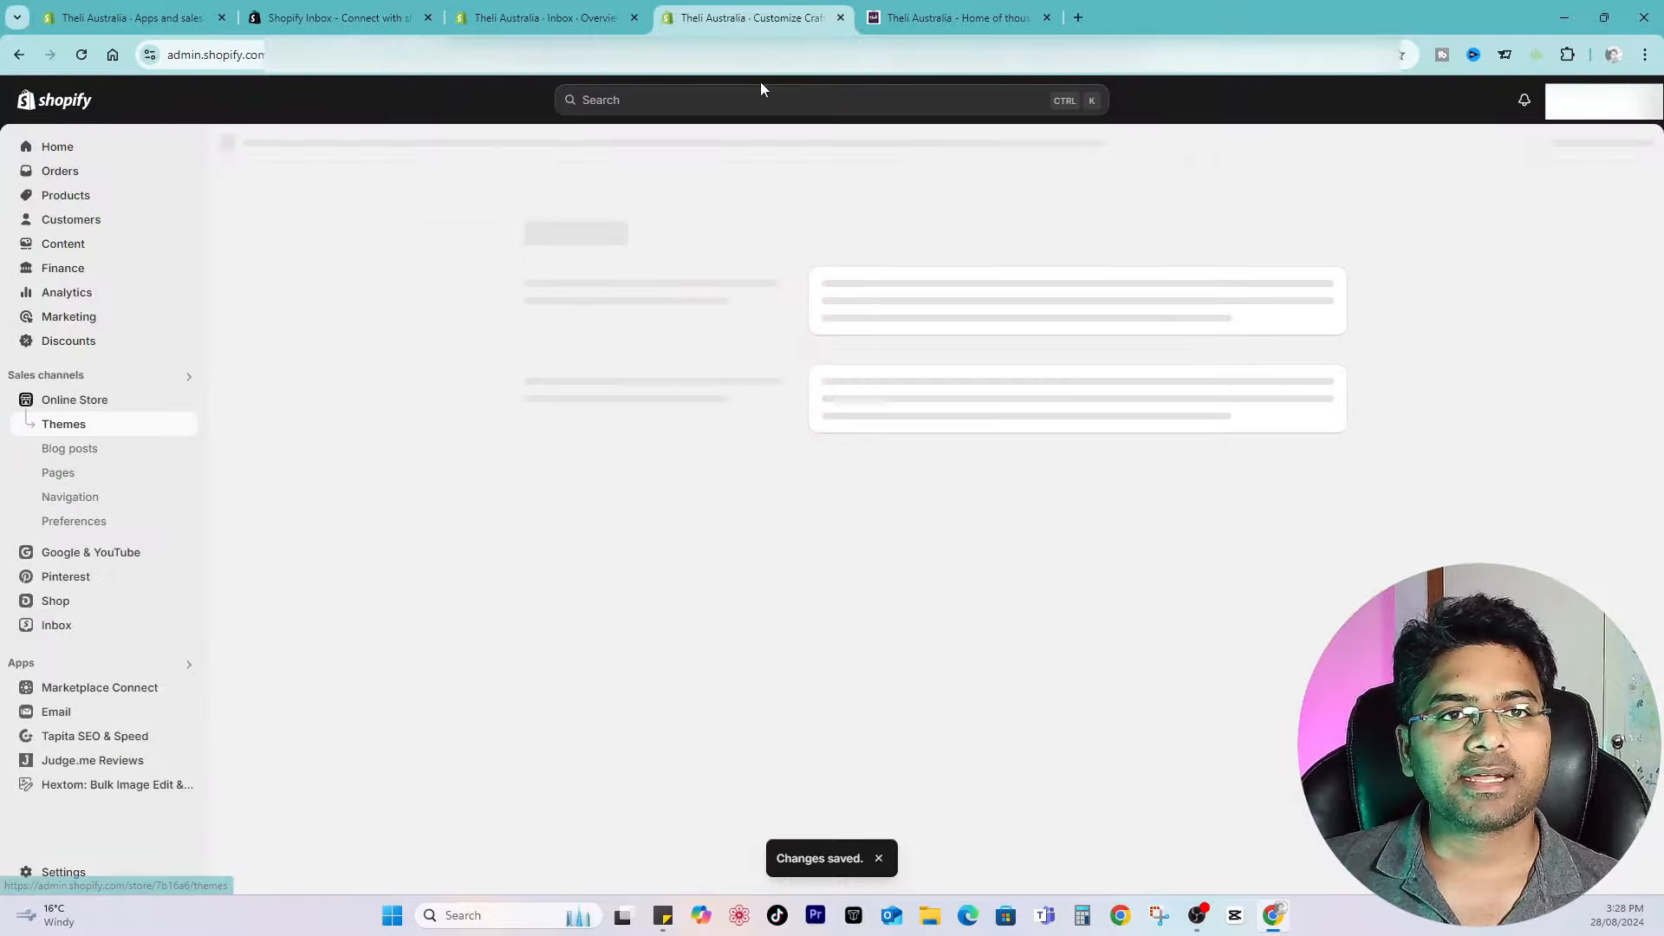
click(634, 17)
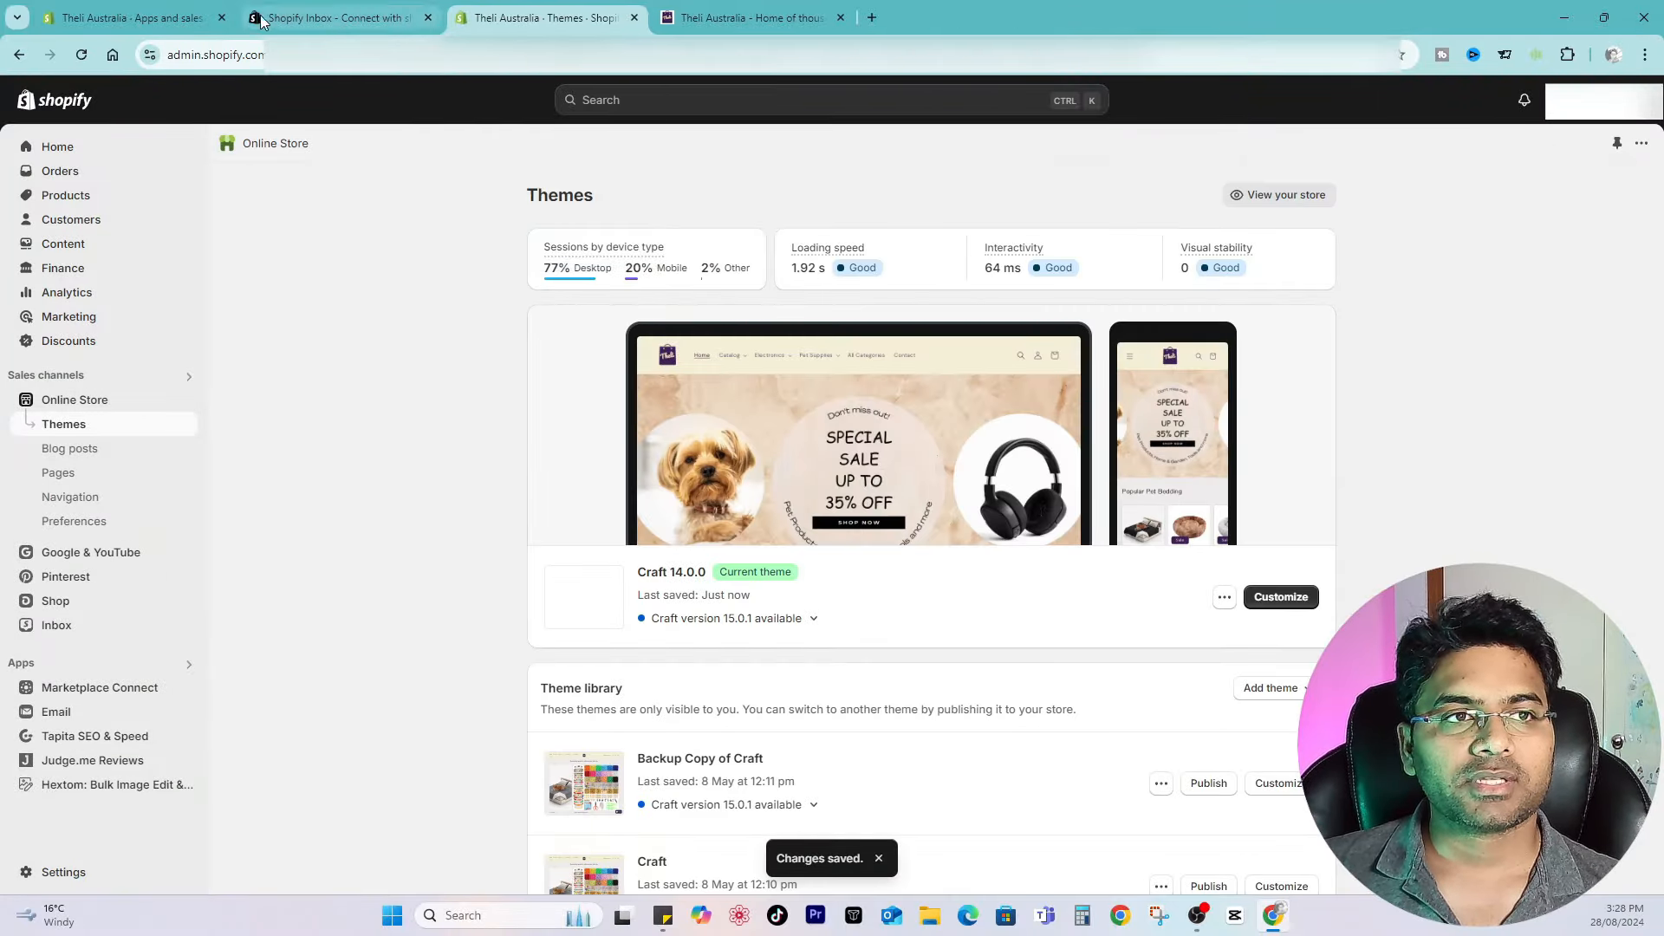
click(222, 17)
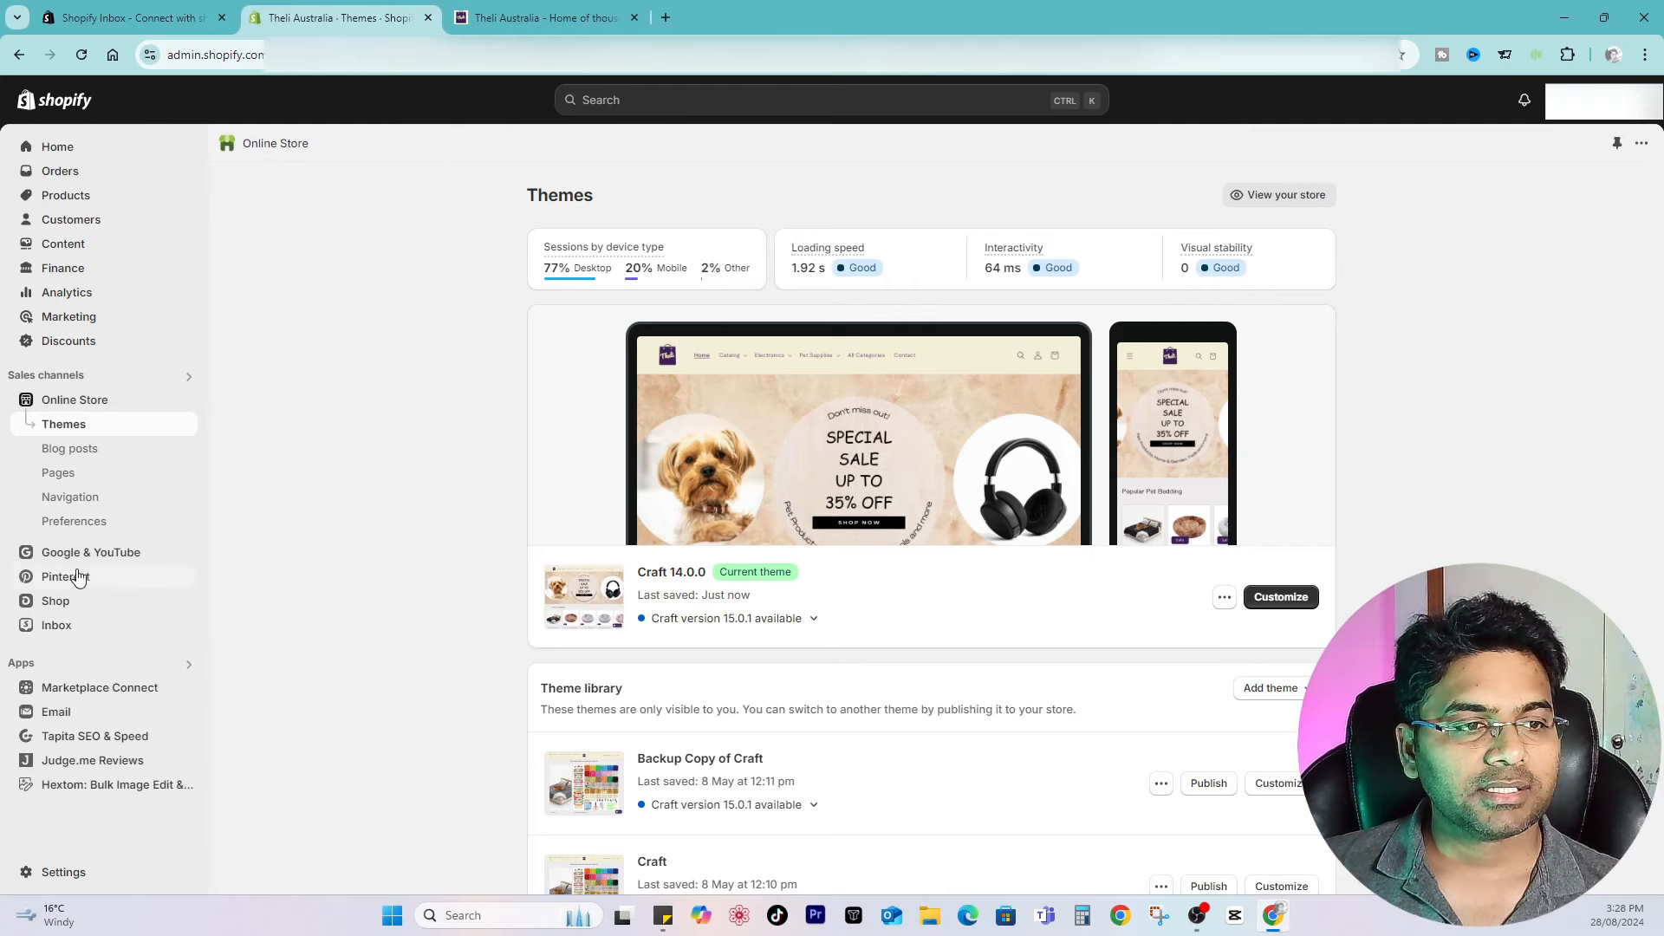
Step: Open the Inbox chat settings to review the Shop chat and Online store chat options
click(55, 626)
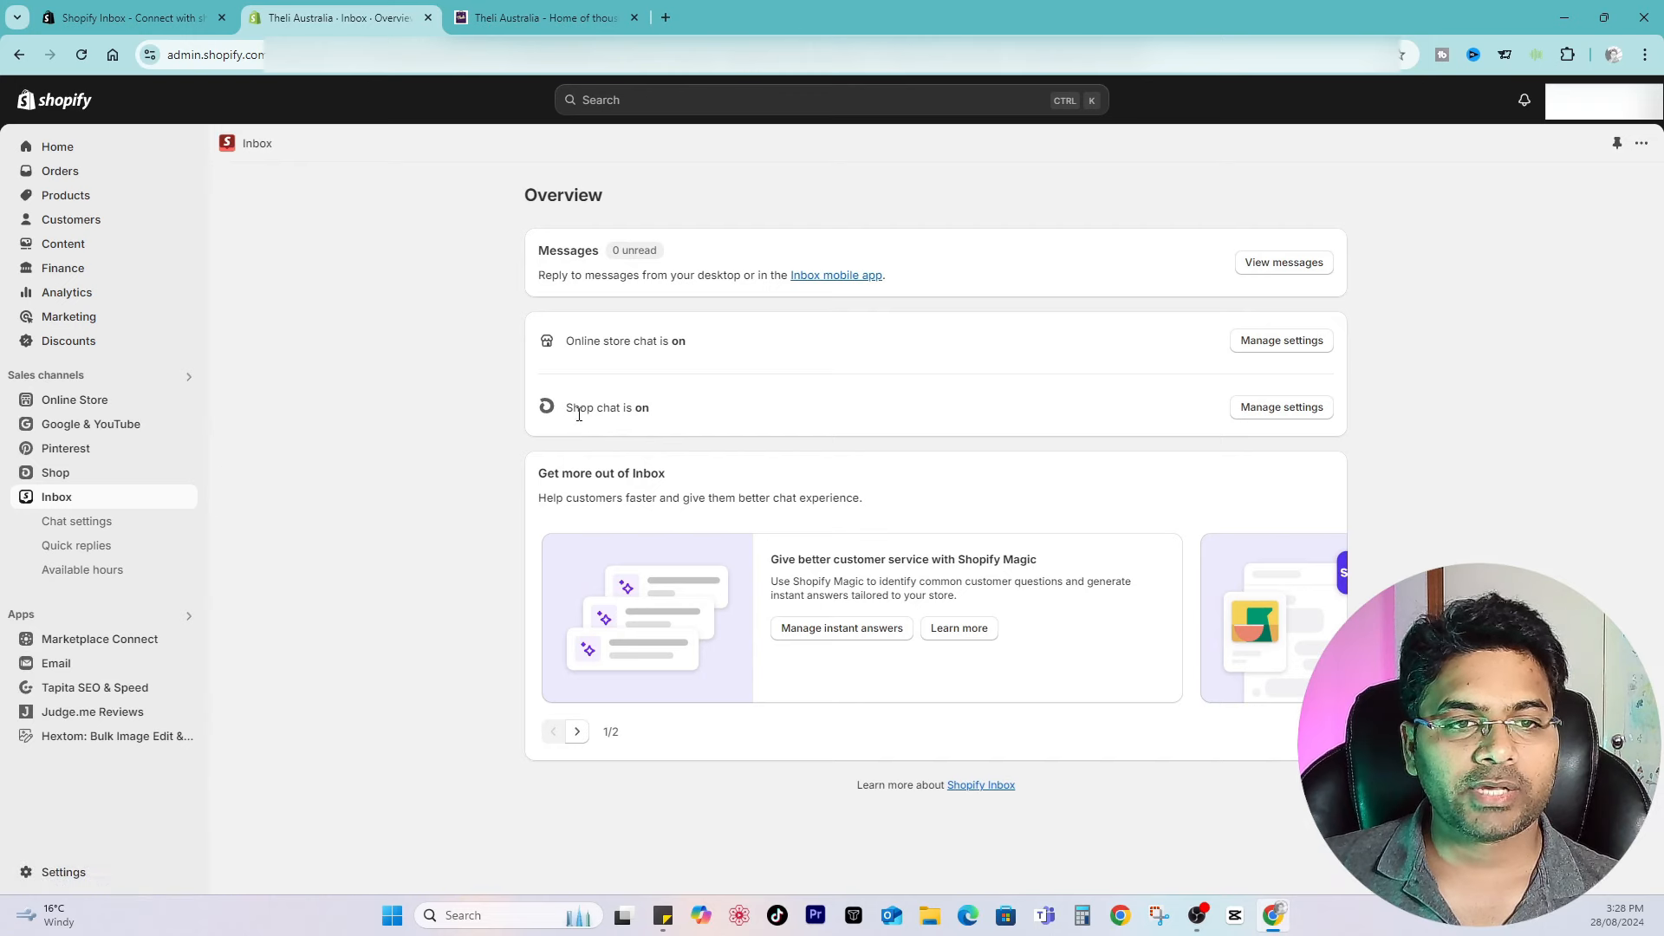
drag(566, 415, 640, 410)
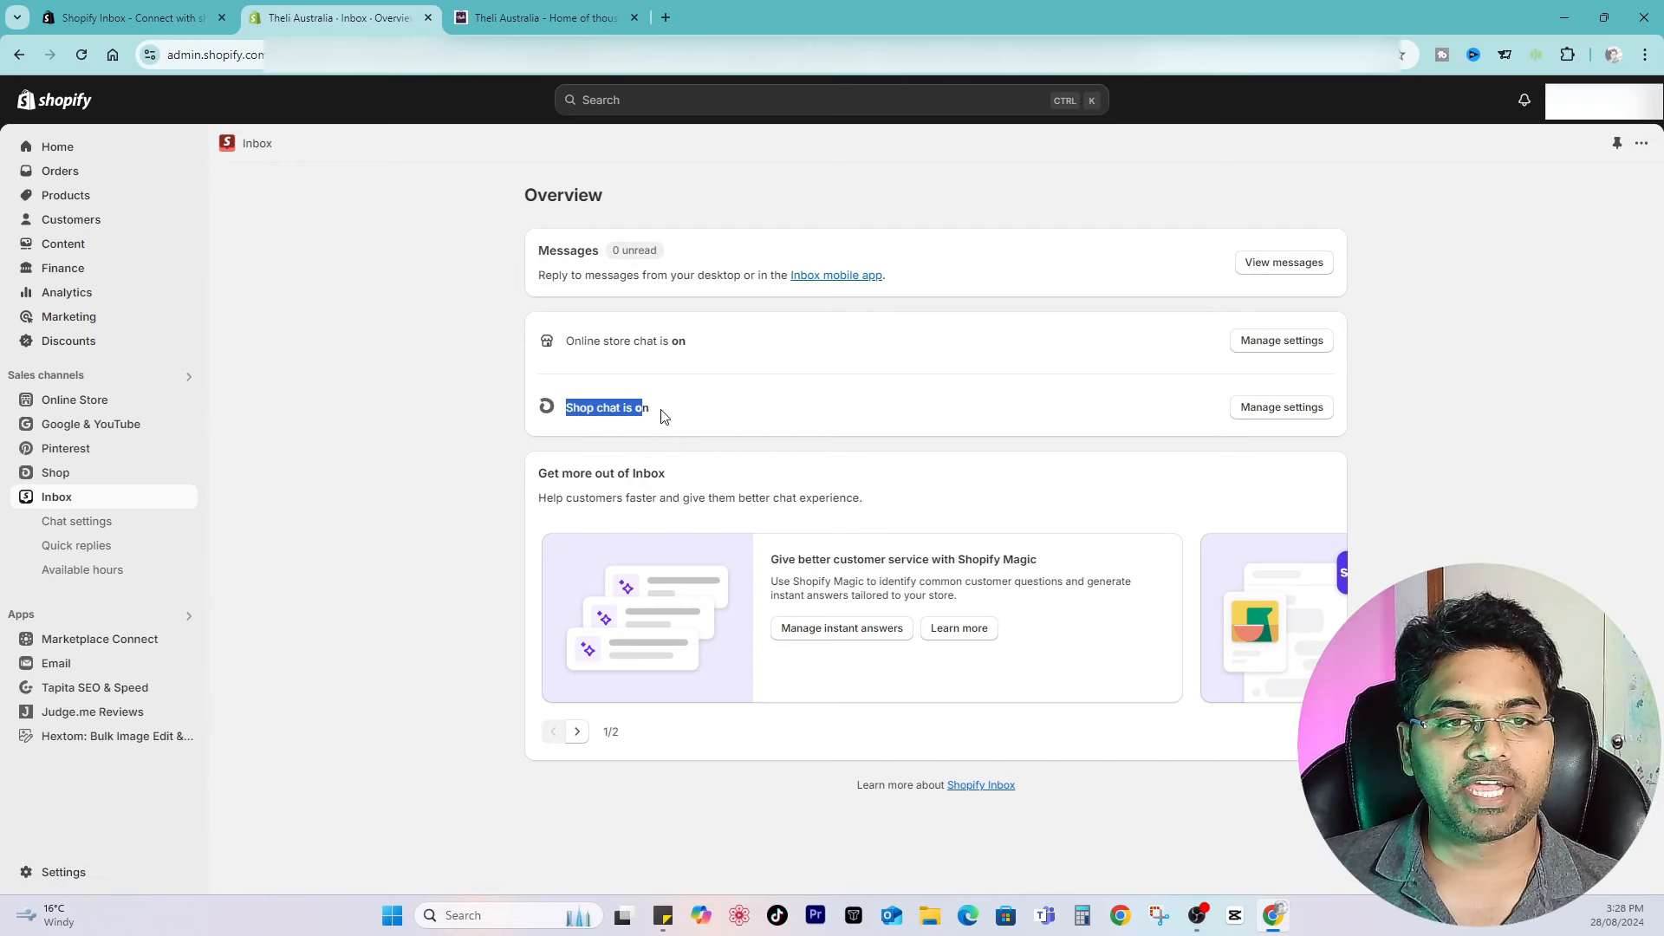
click(664, 417)
click(1311, 417)
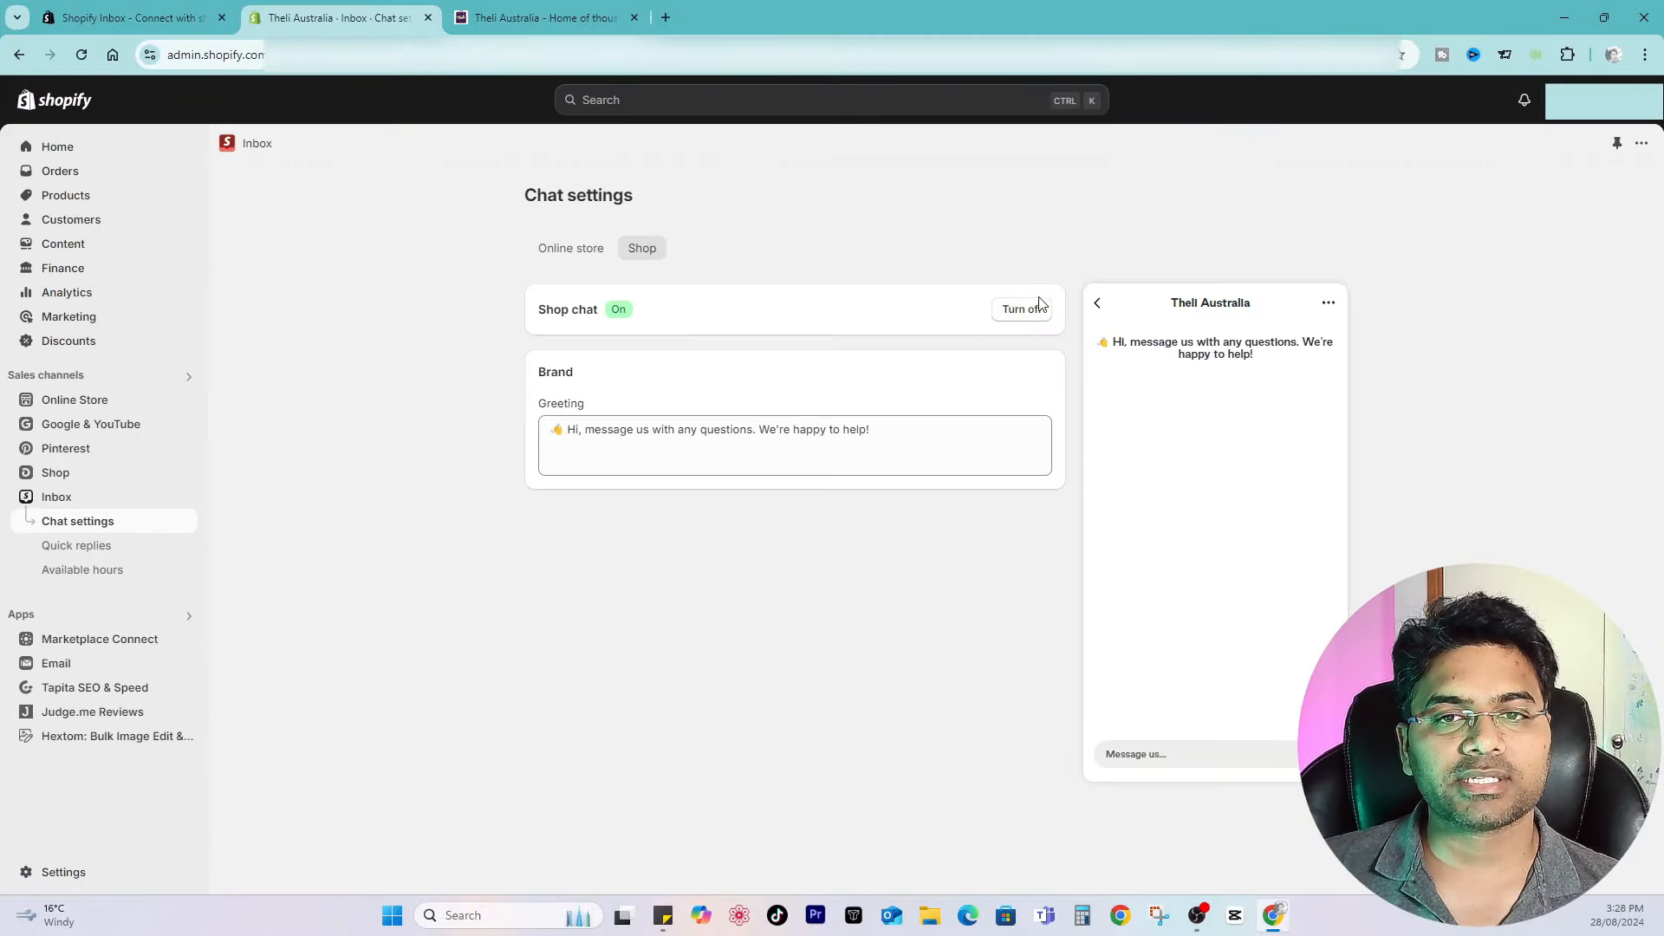
click(87, 530)
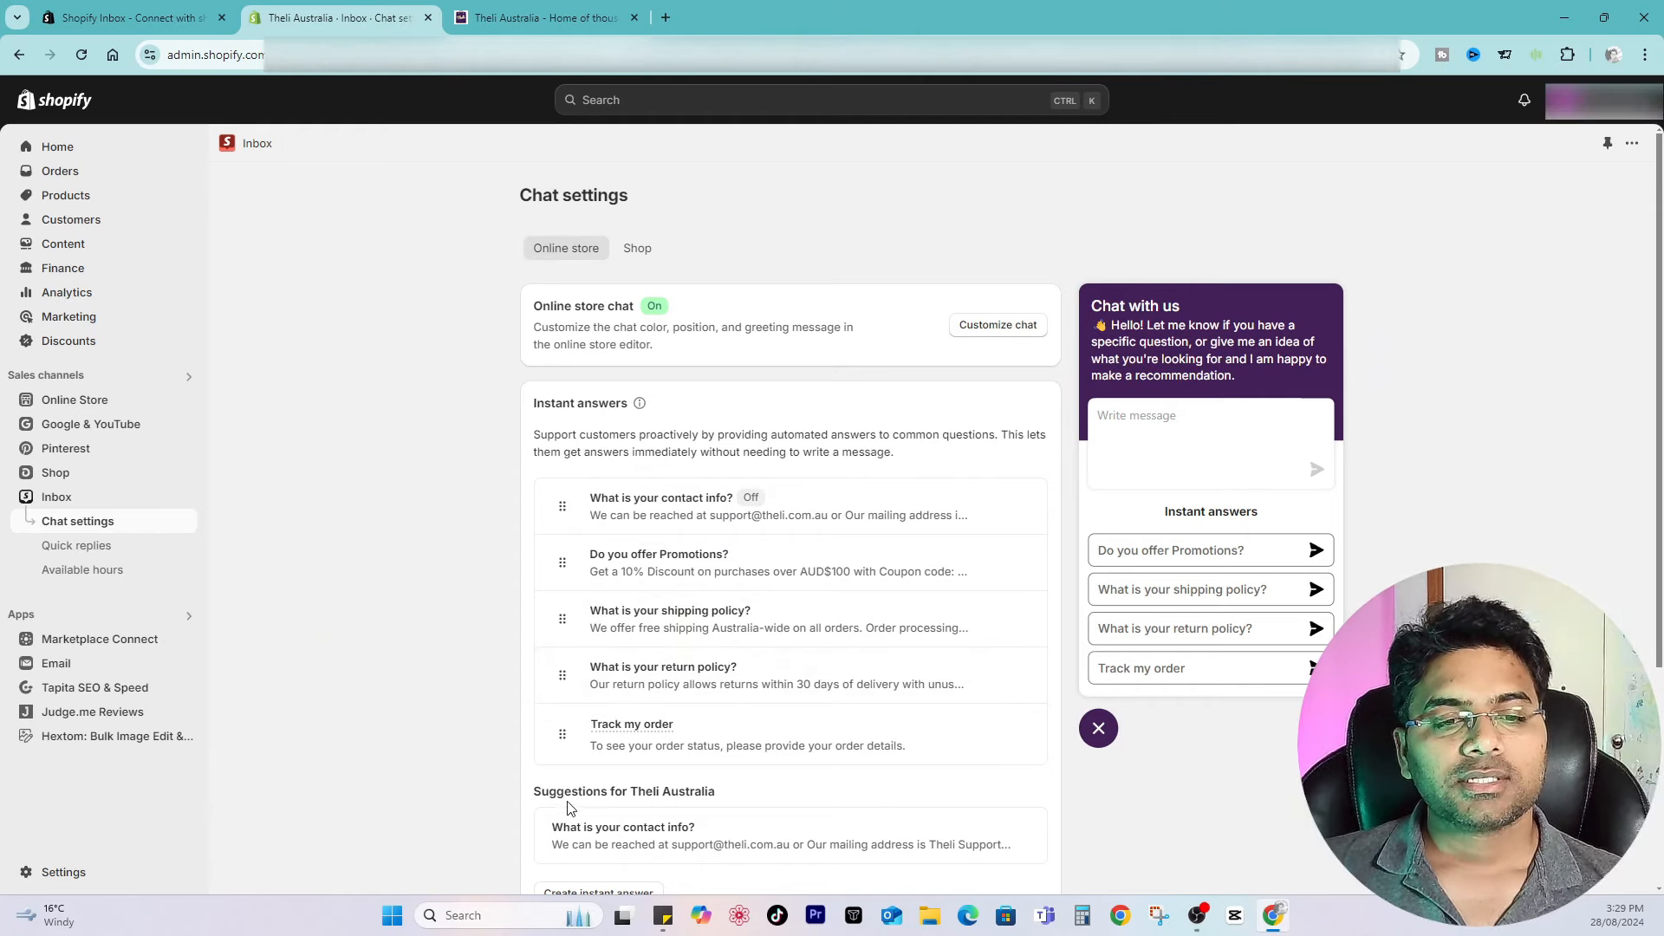
Step: Open the suggested contact info instant answer to inspect it, then return to chat settings
drag(535, 792, 731, 798)
click(732, 798)
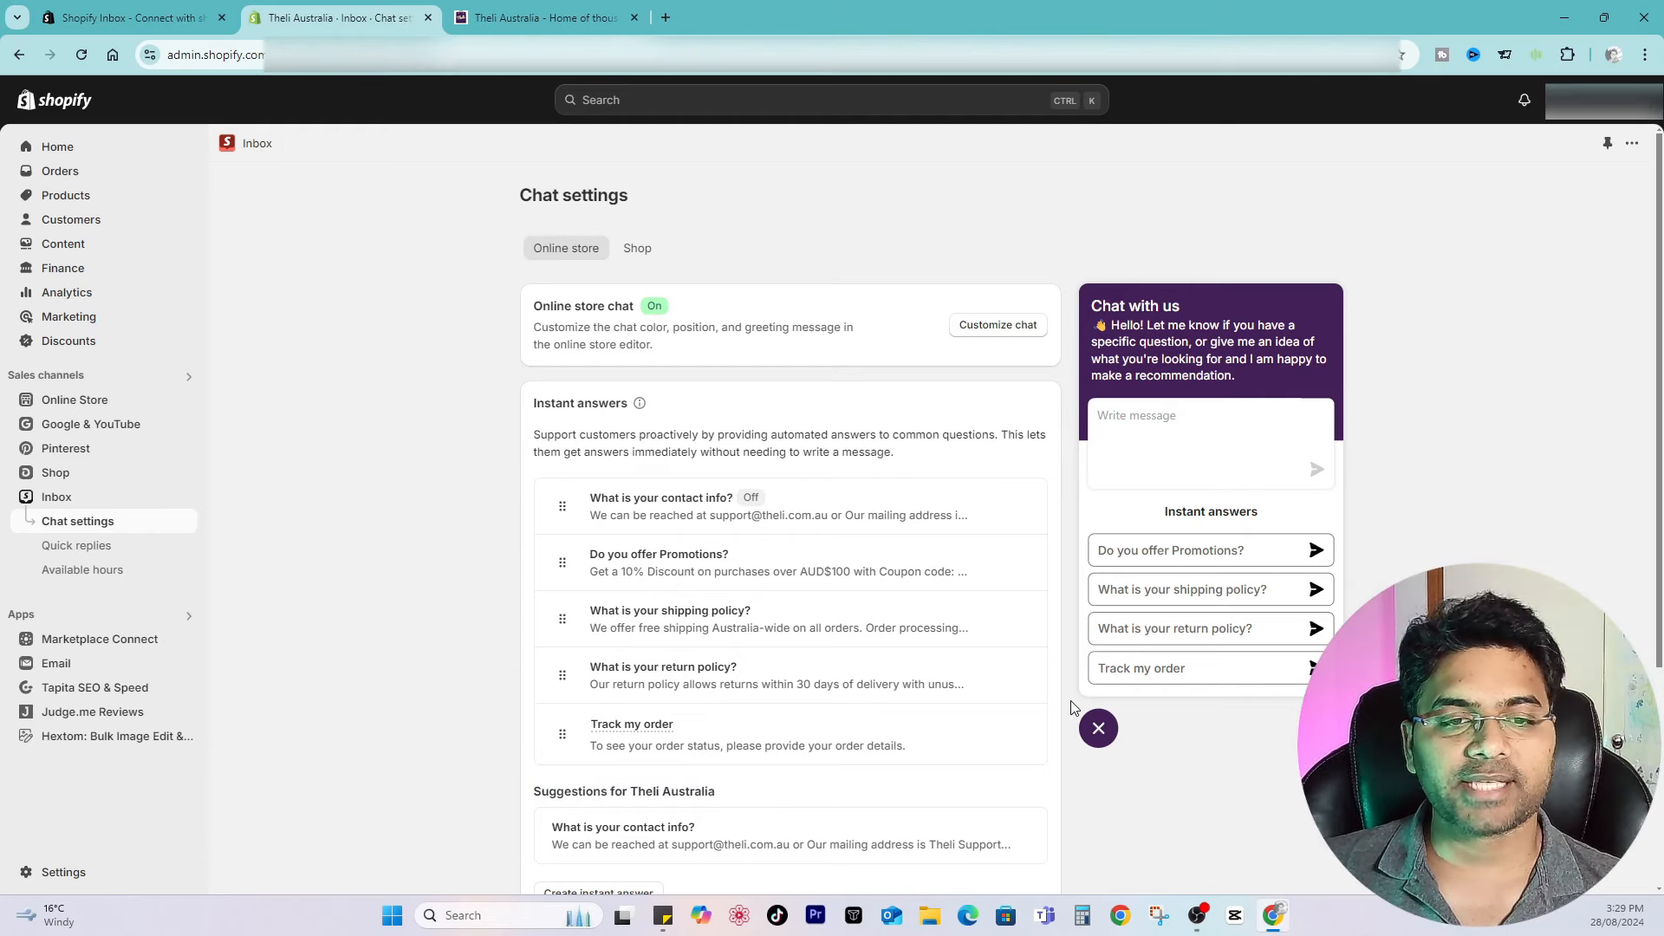
click(682, 830)
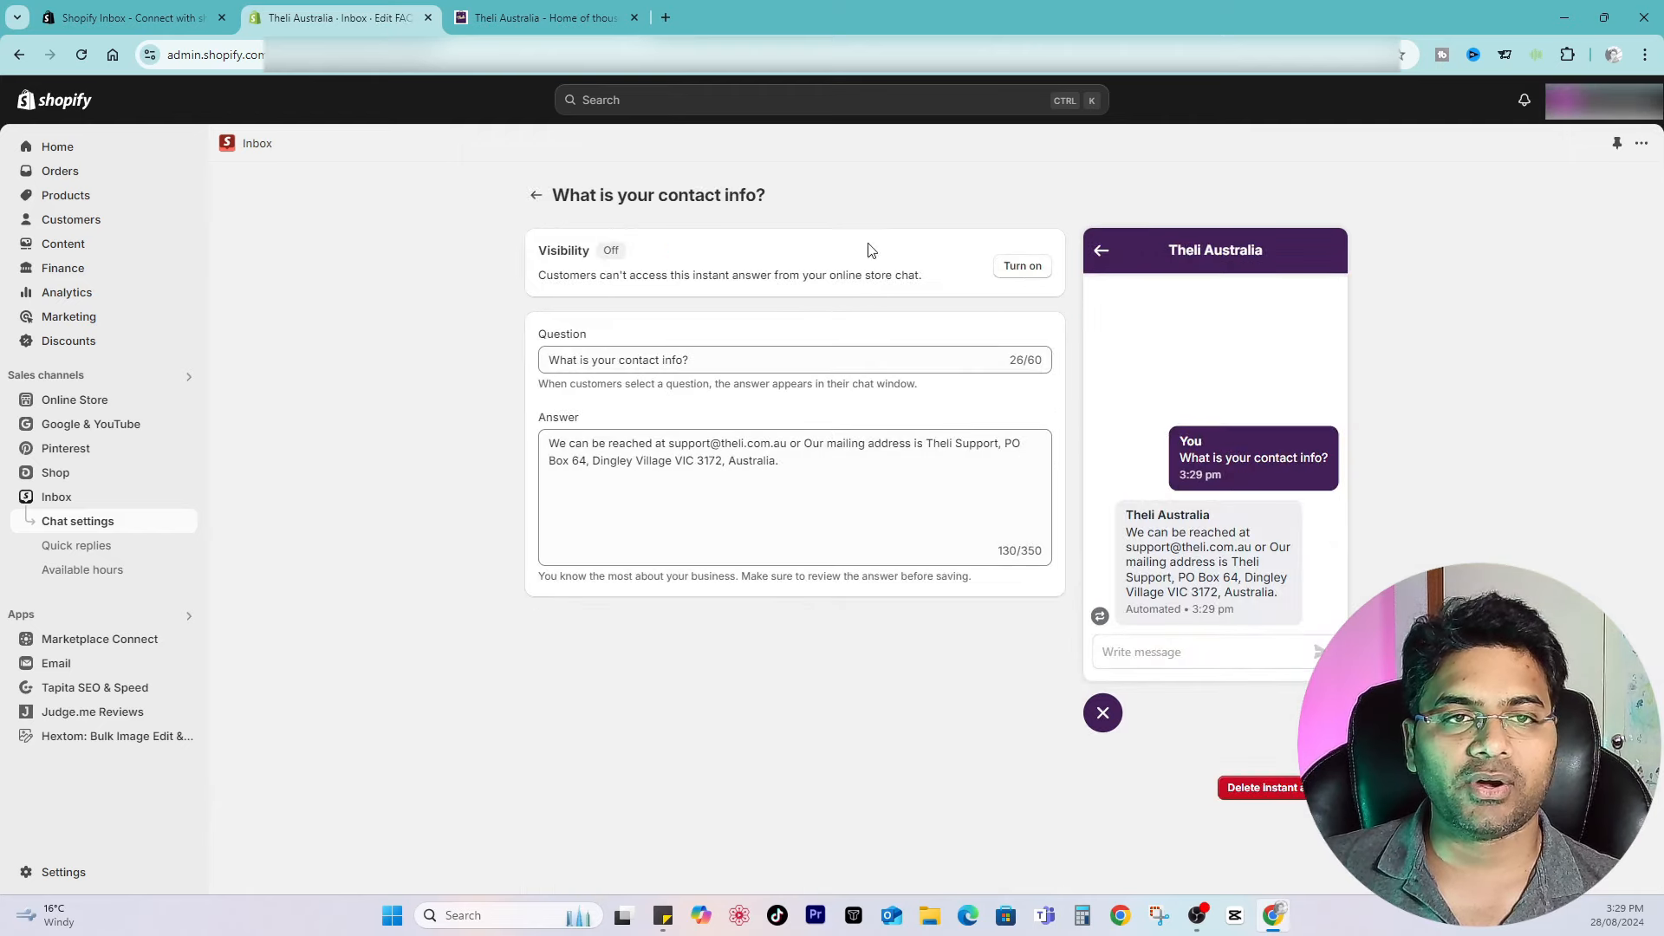
click(536, 196)
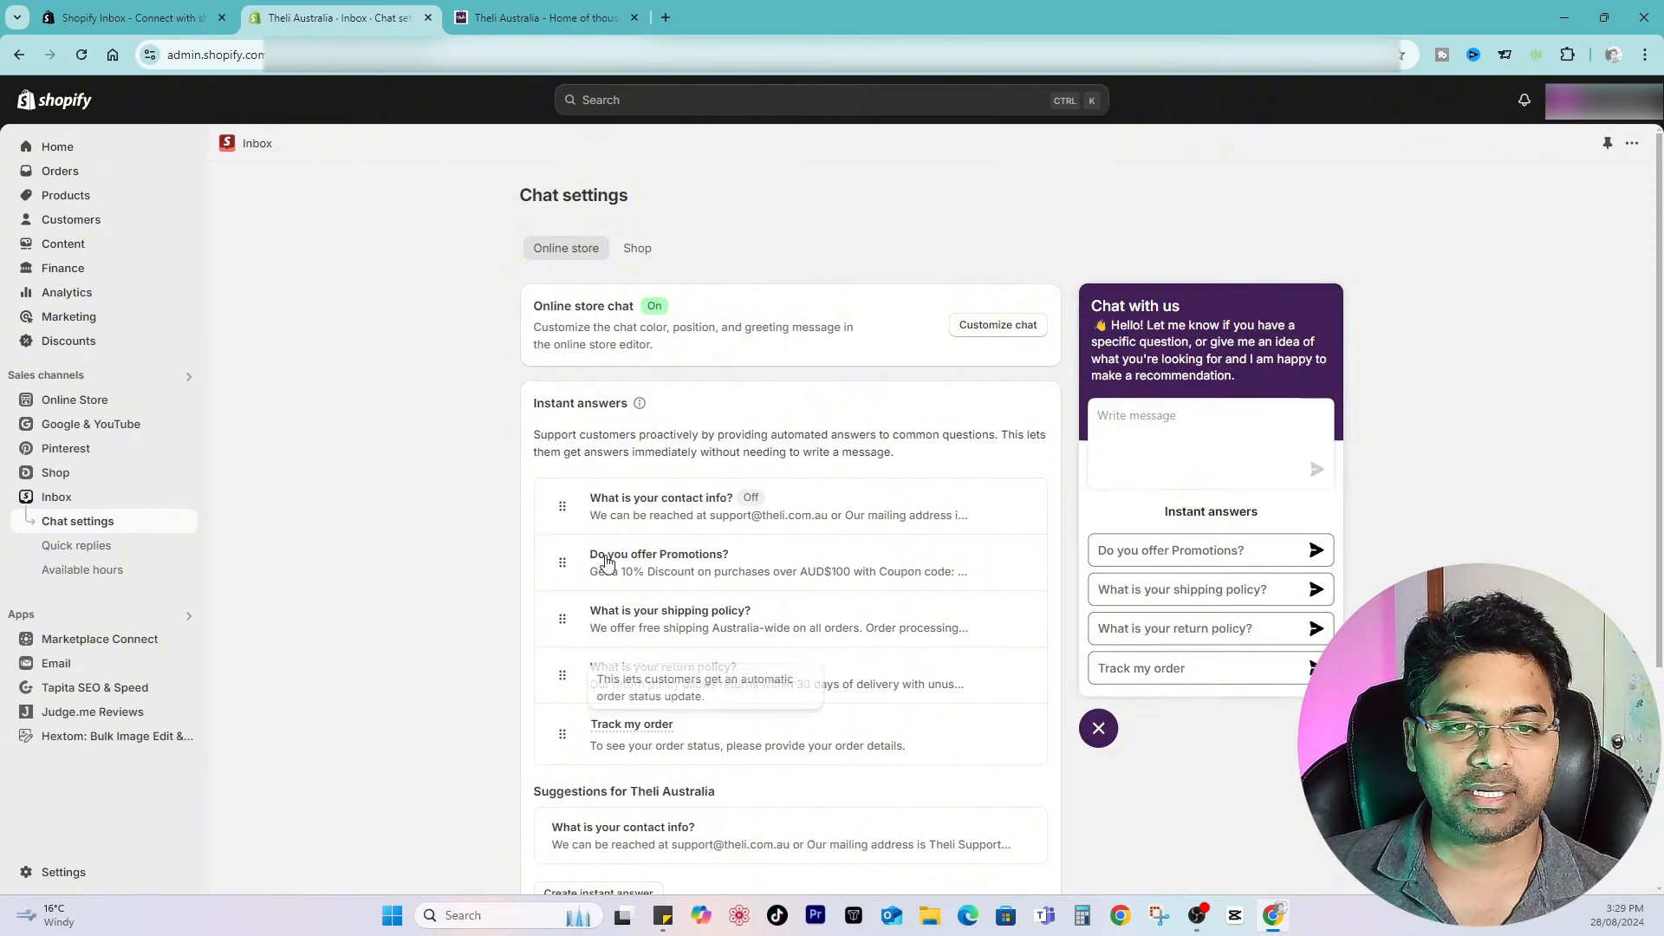
Step: Move the contact info instant answer below the return policy answer and toggle its visibility, keeping it off
drag(562, 505, 560, 676)
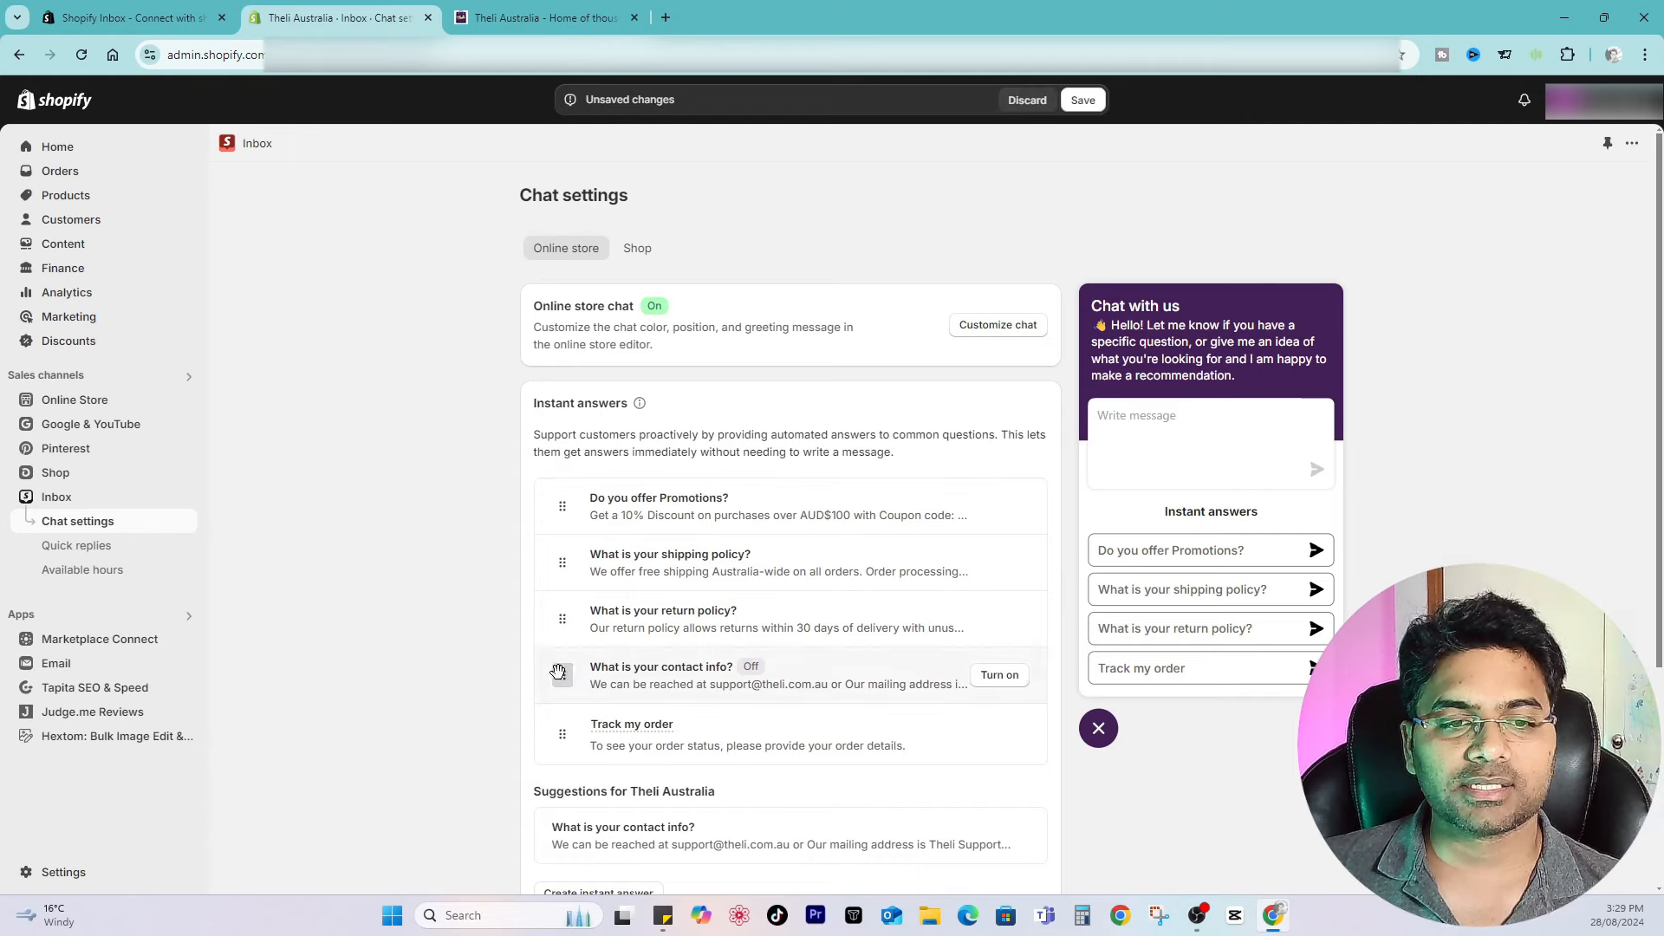
click(1000, 675)
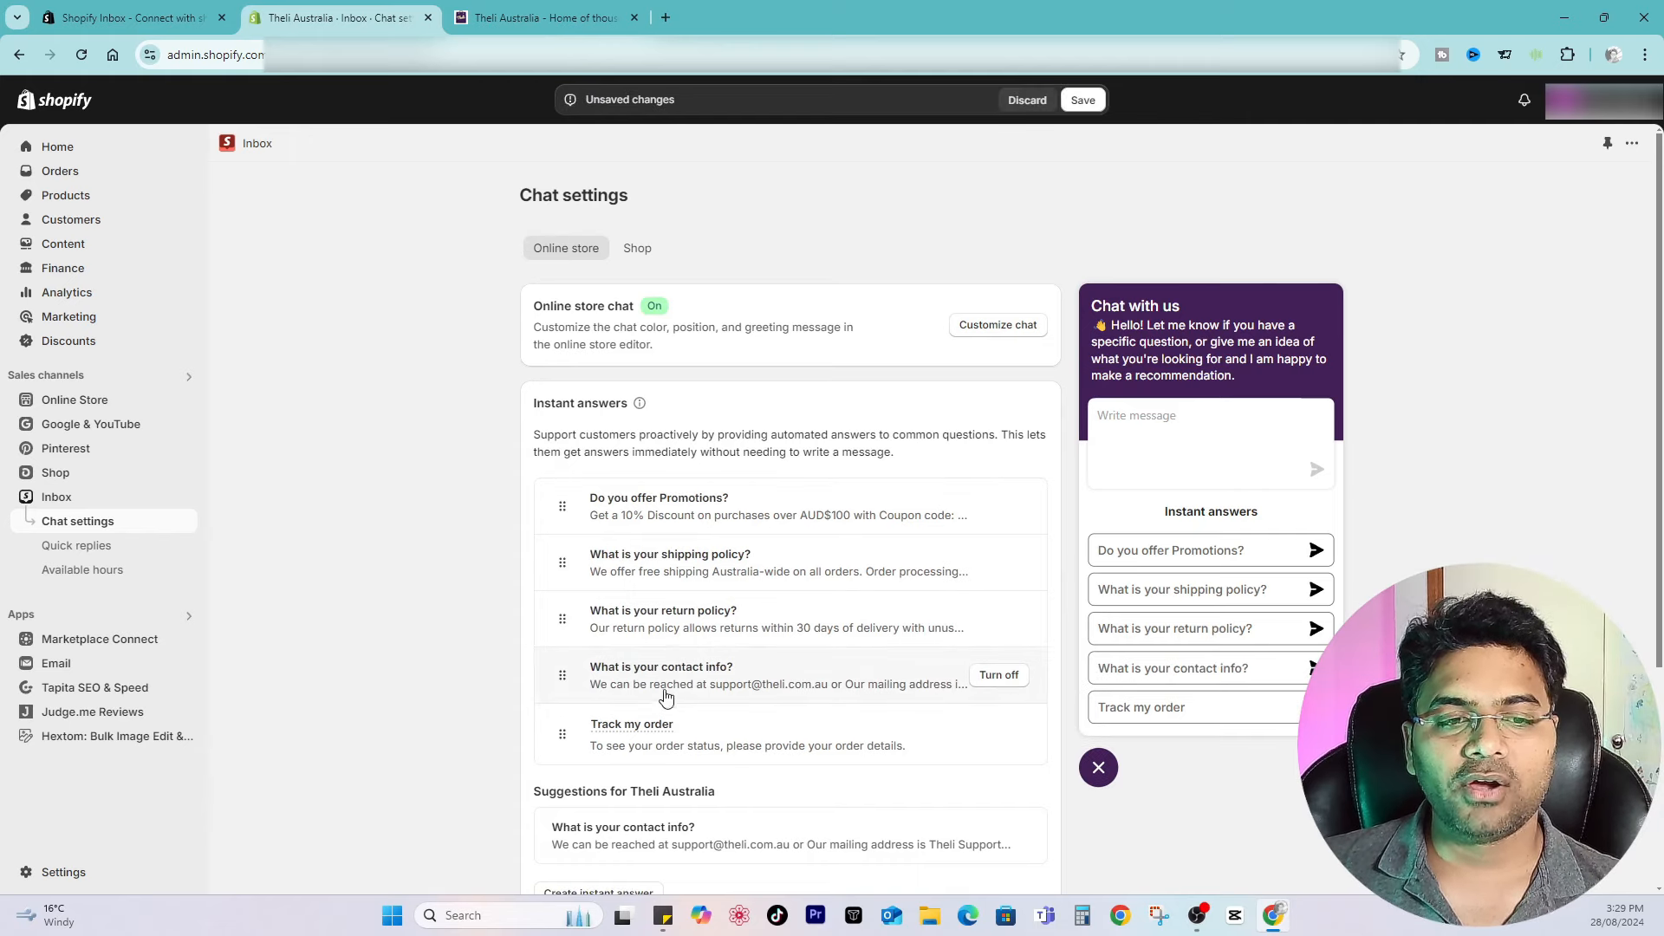
click(1000, 675)
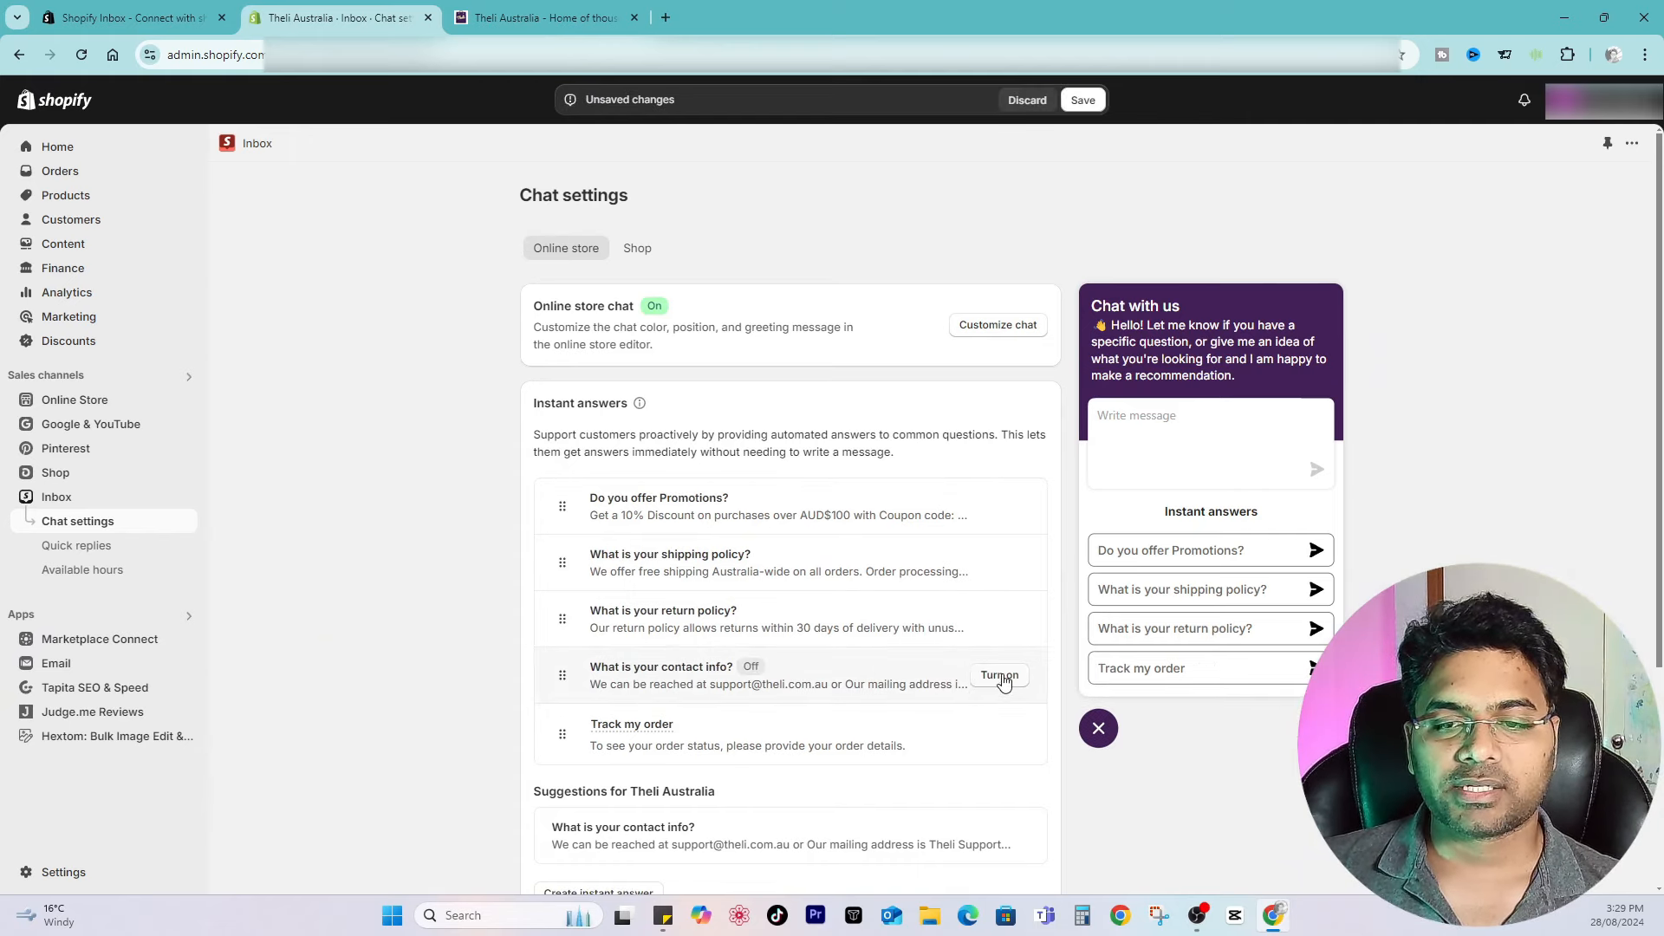
click(1000, 675)
click(1000, 675)
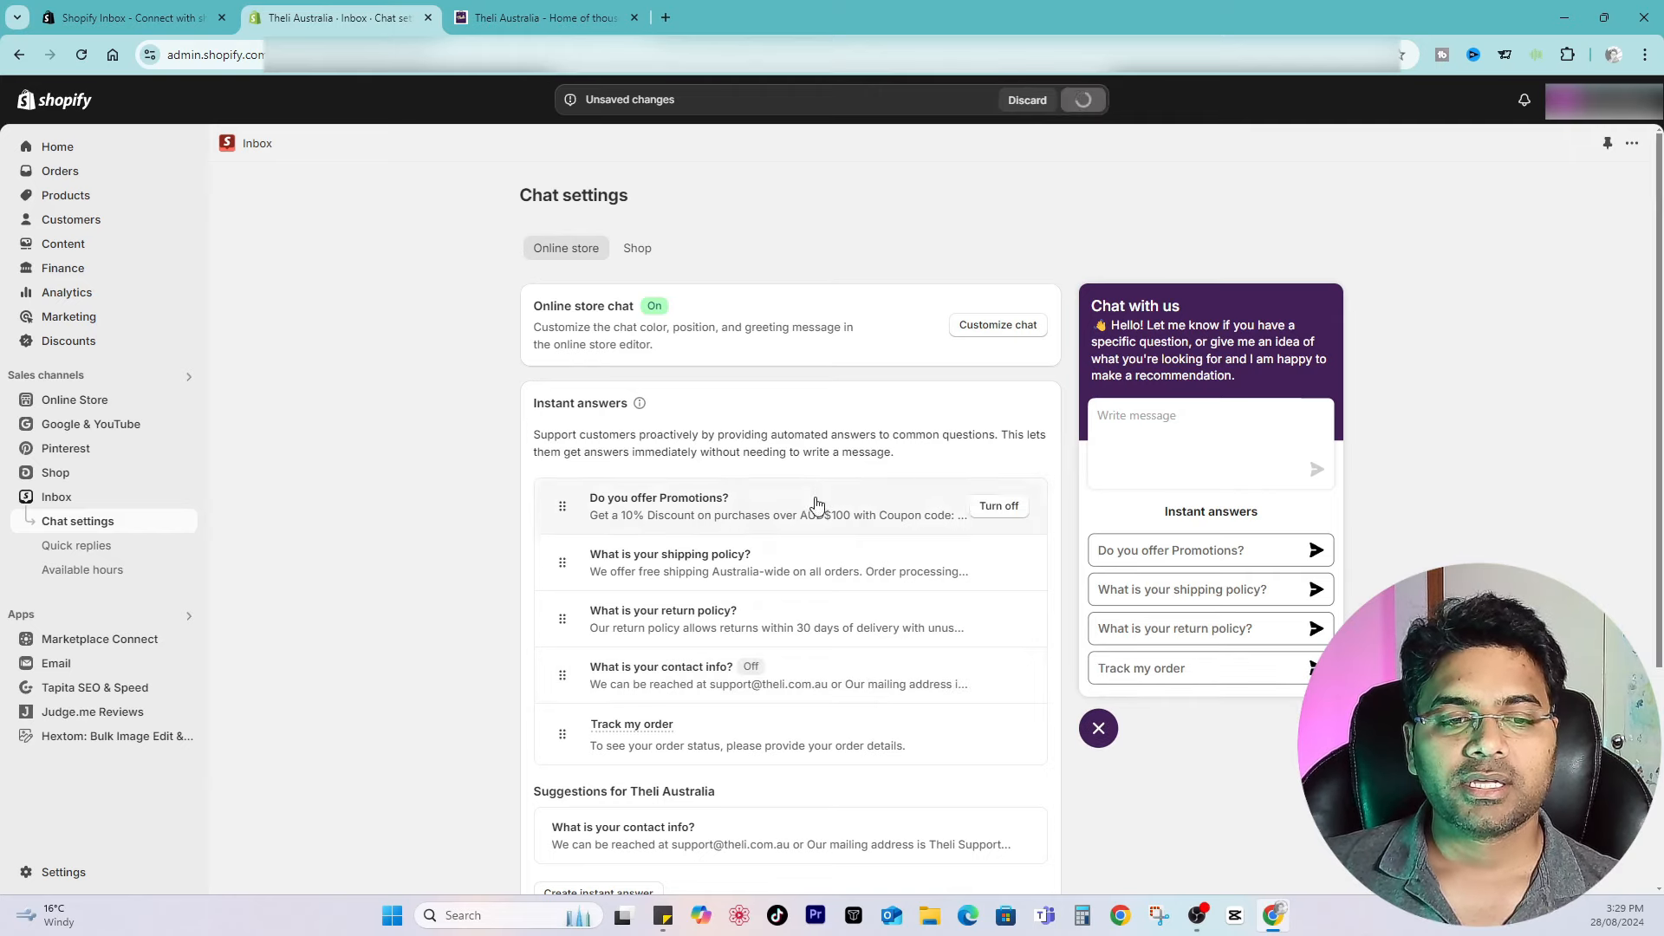
Step: Create a new instant answer with the question "Do you offer AfterPay?"
scroll(813, 501, down, 4)
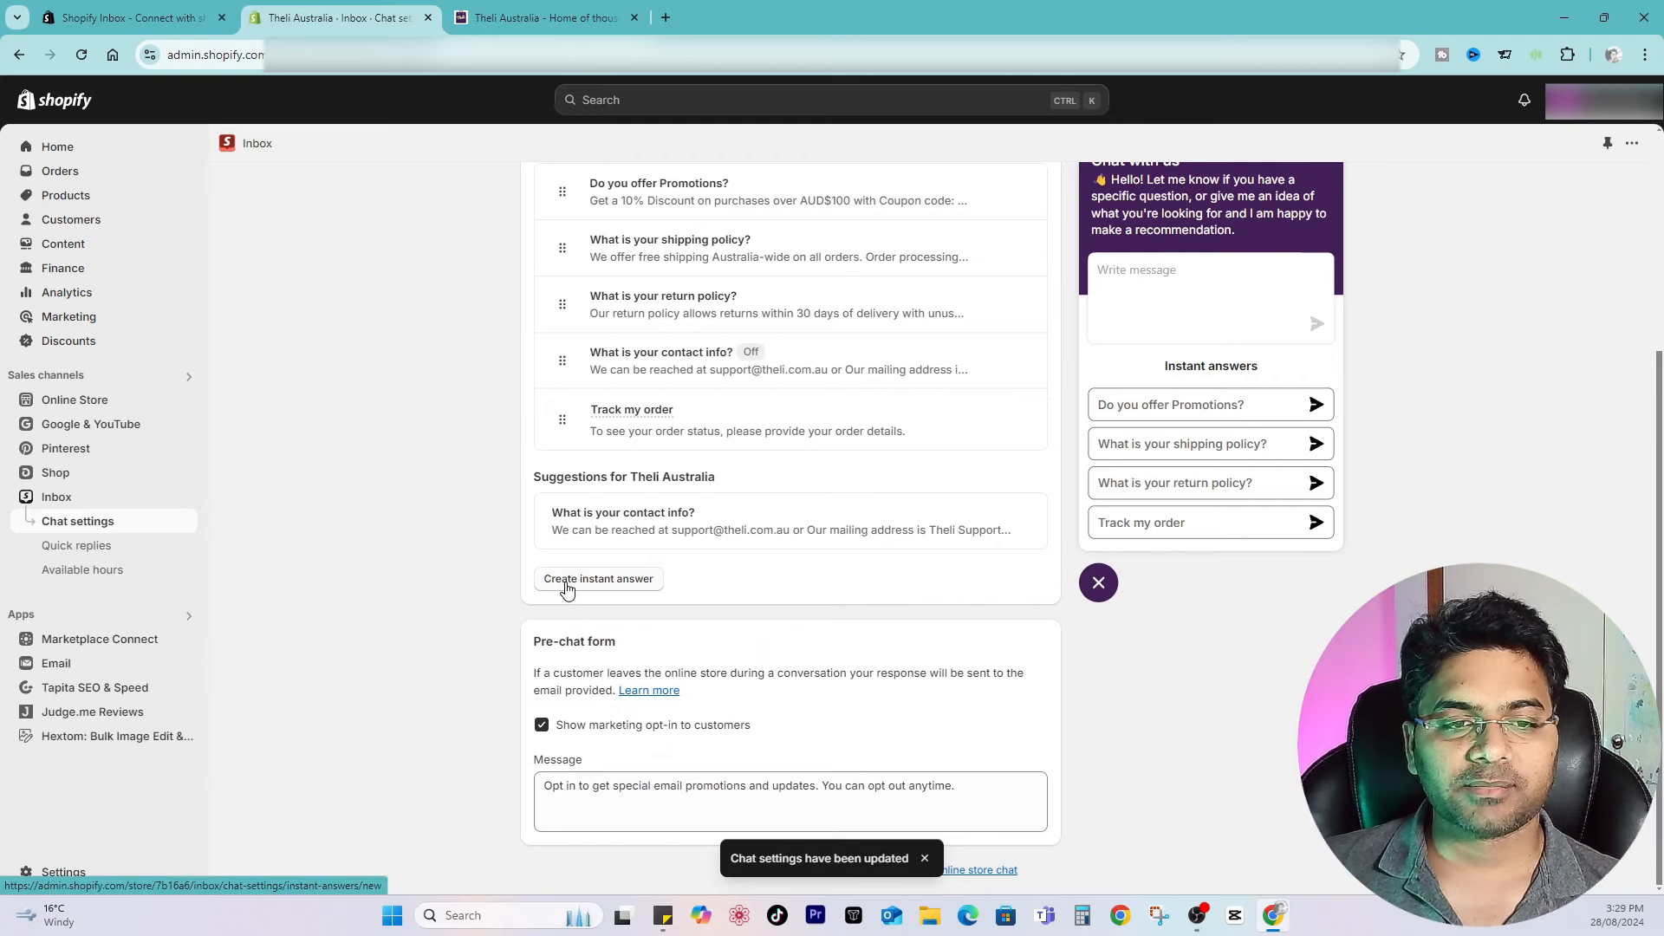
click(568, 589)
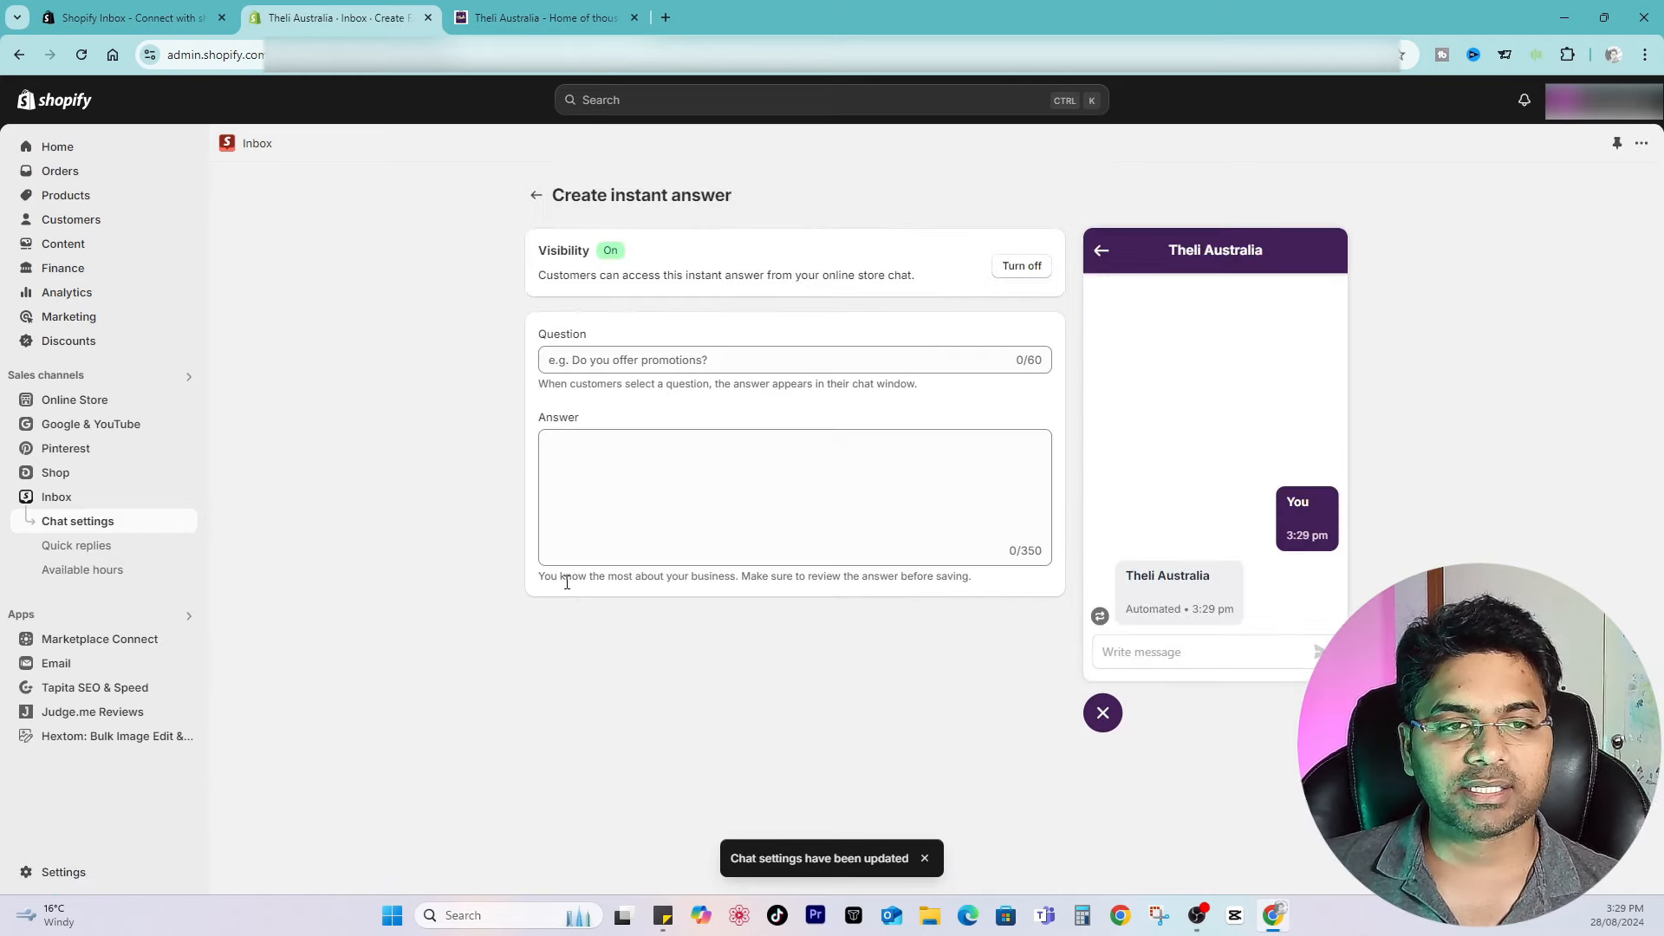
click(670, 362)
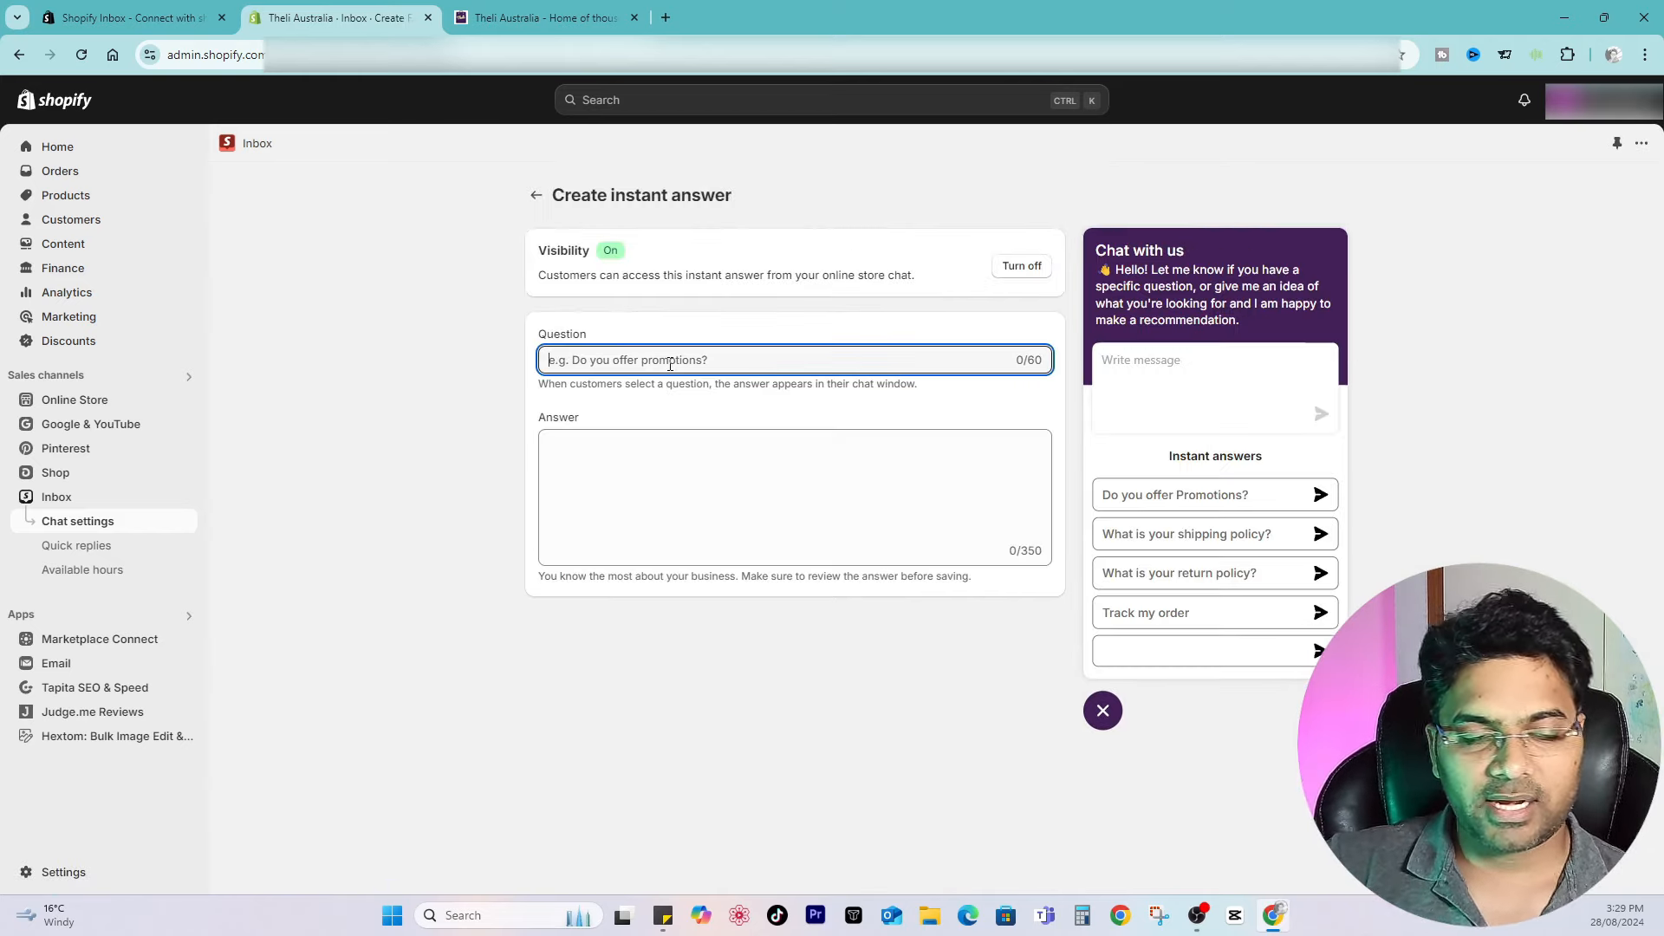
text(Do you )
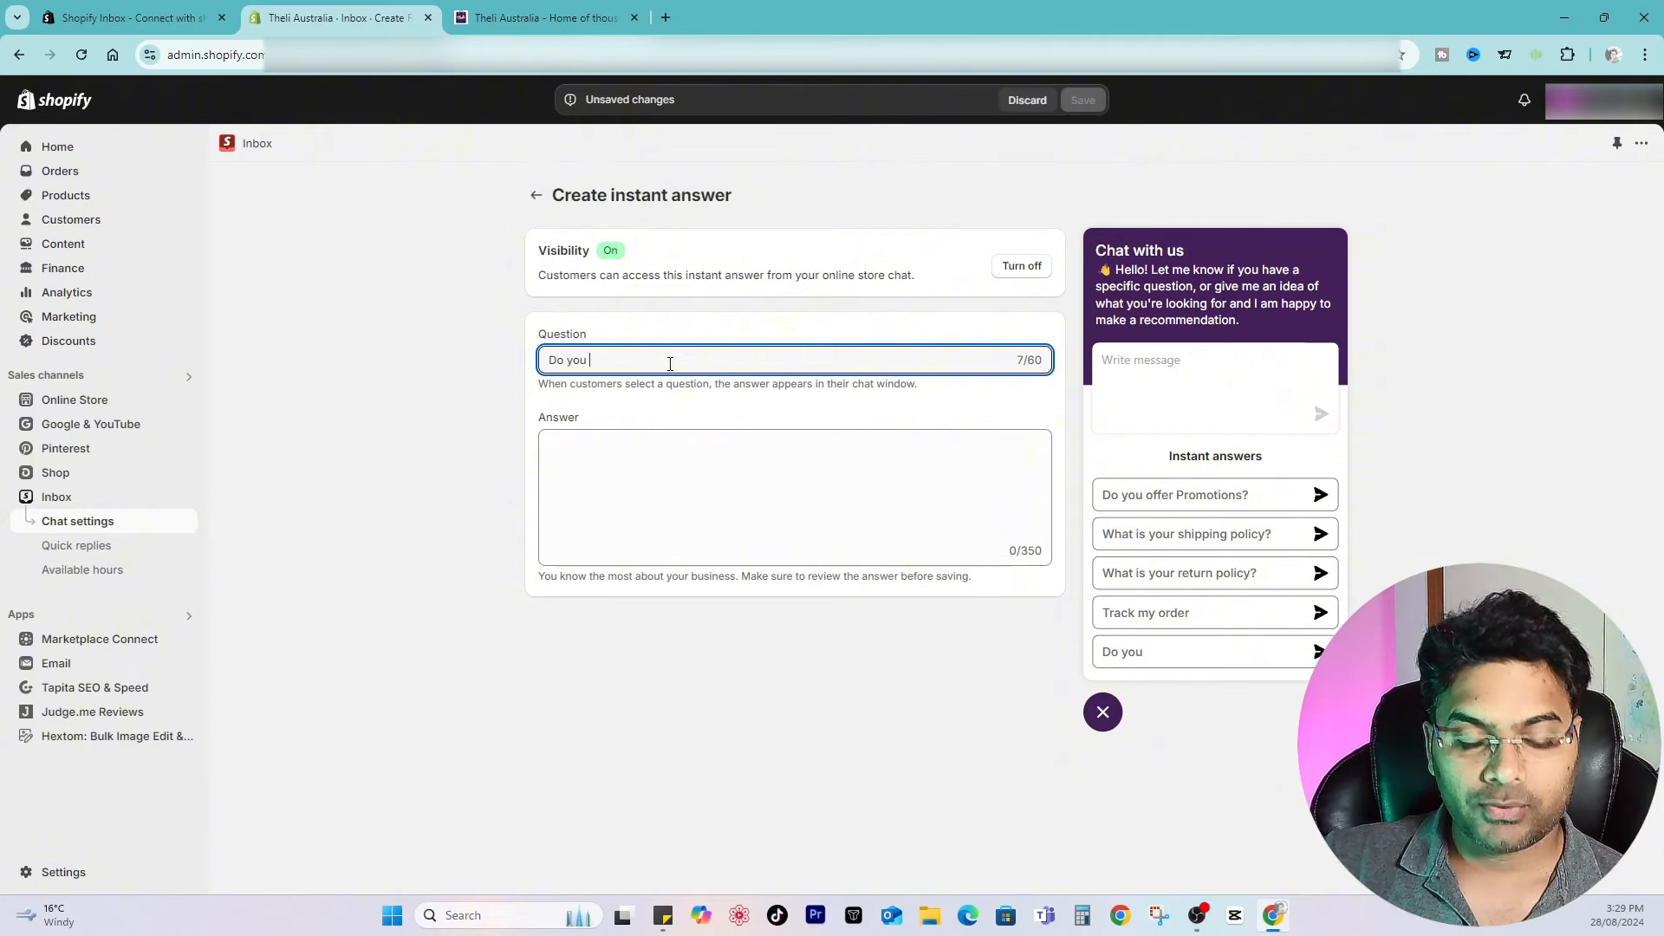
text(offer AfterPay?)
key(Tab)
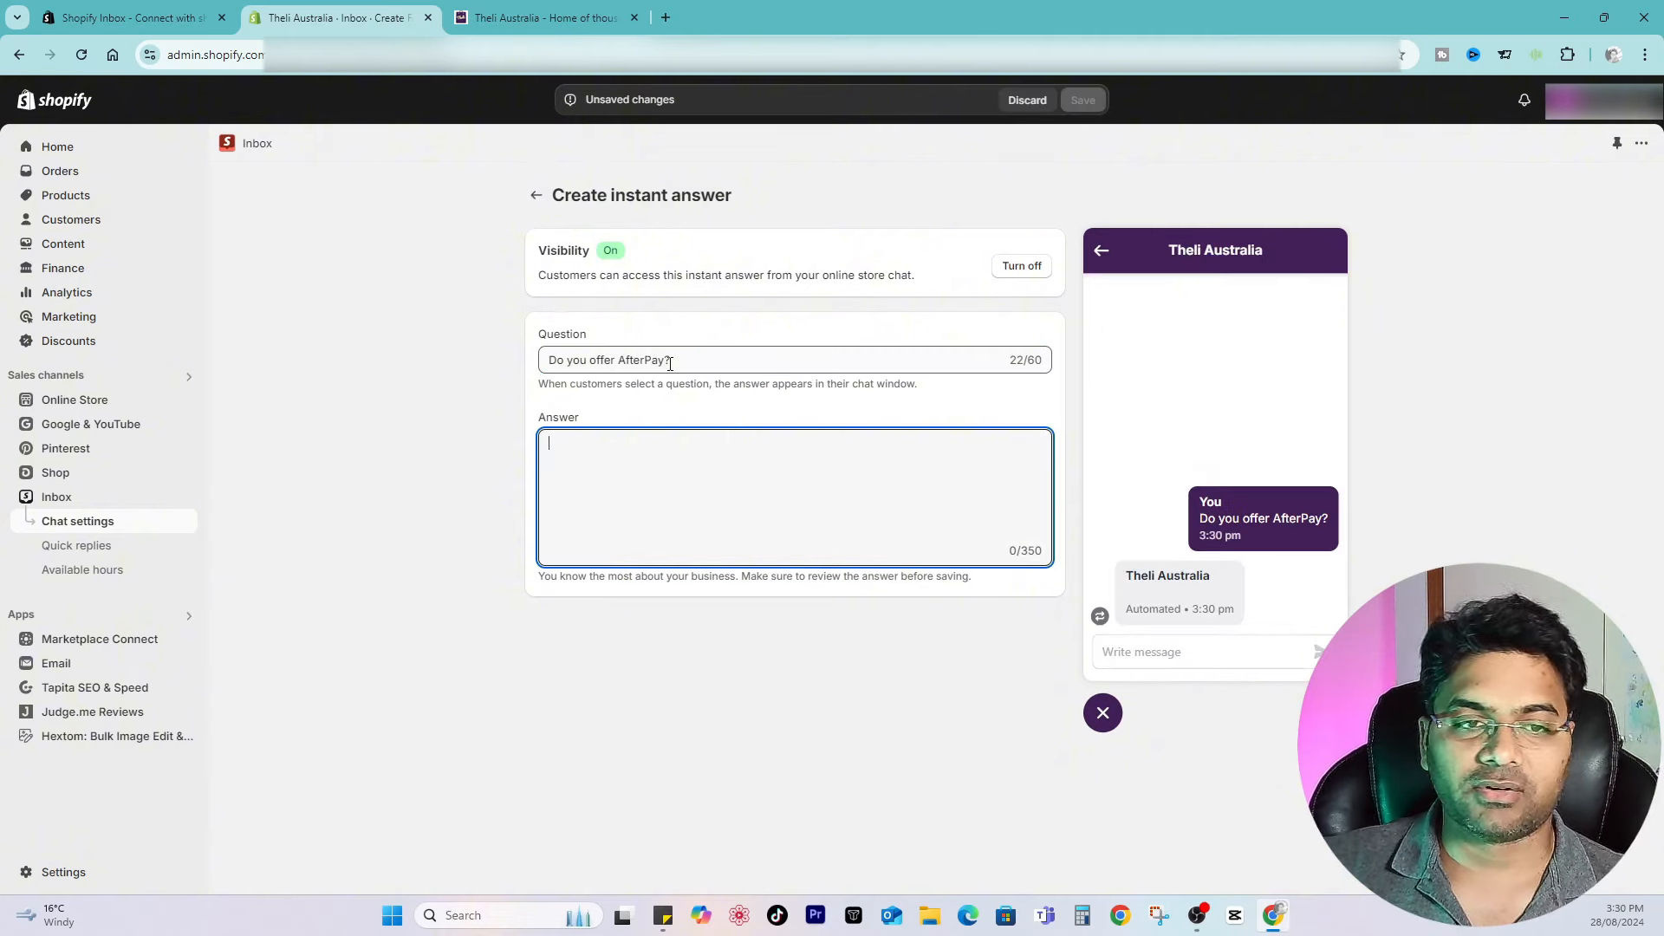
Step: Enter the answer "Sorry, currently we do not offer afterpay. But we offer ZIP and PayPal 4 Payments options which arre the best alternatives of Afterpay." and save
text(Sorry,)
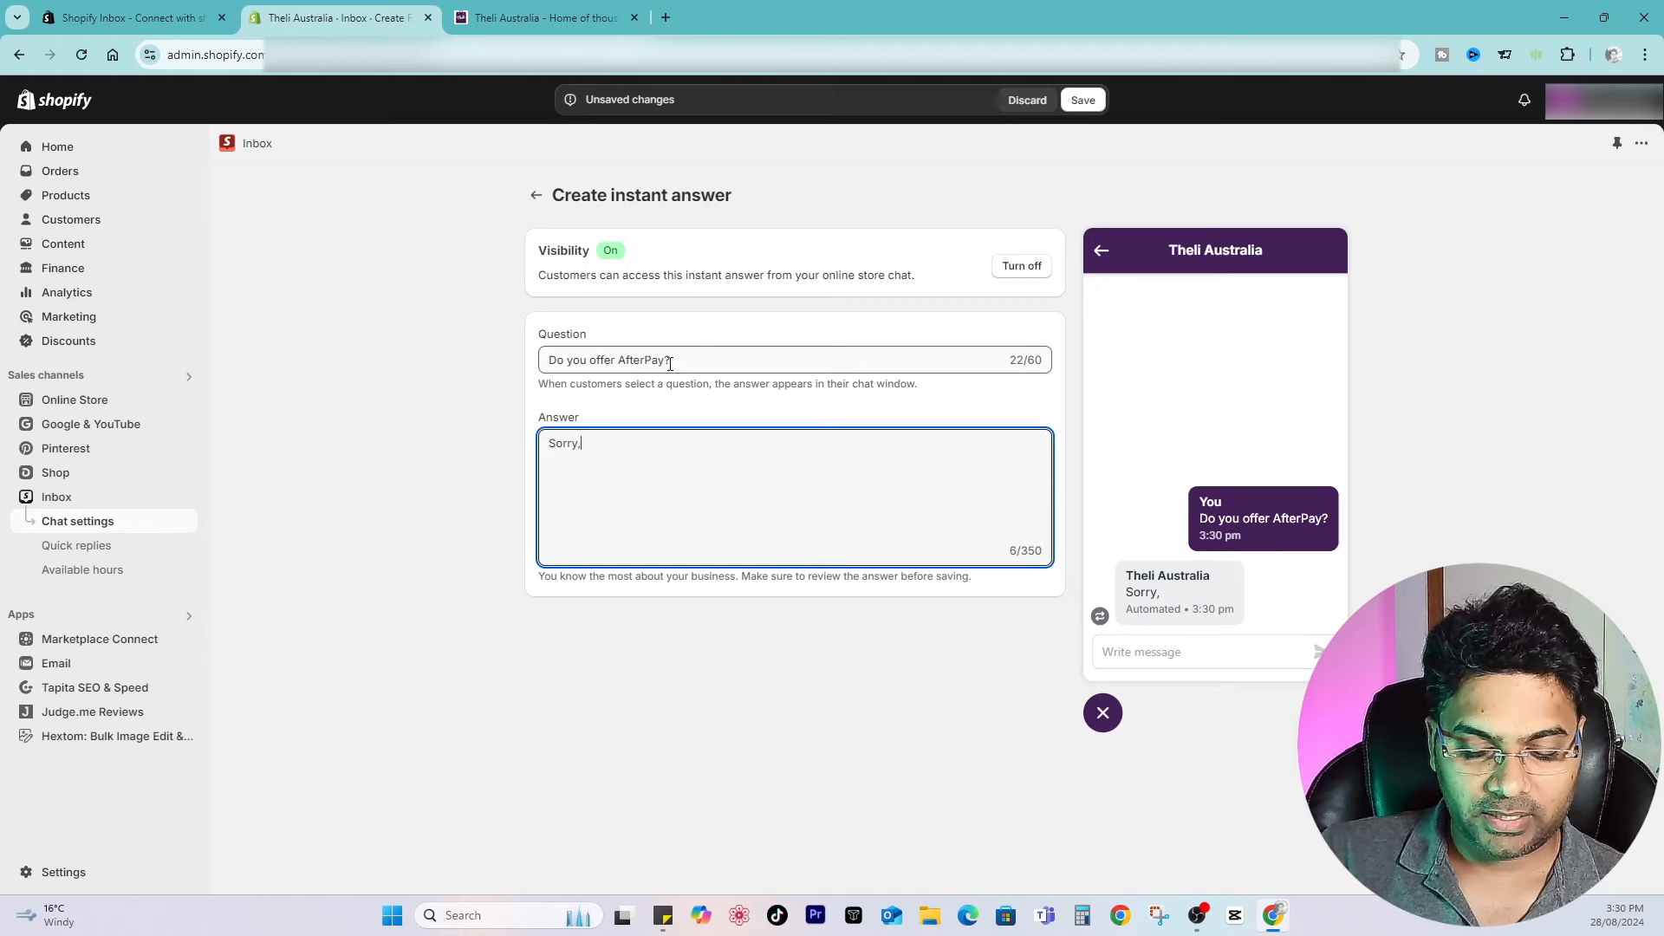
text( currently we do not )
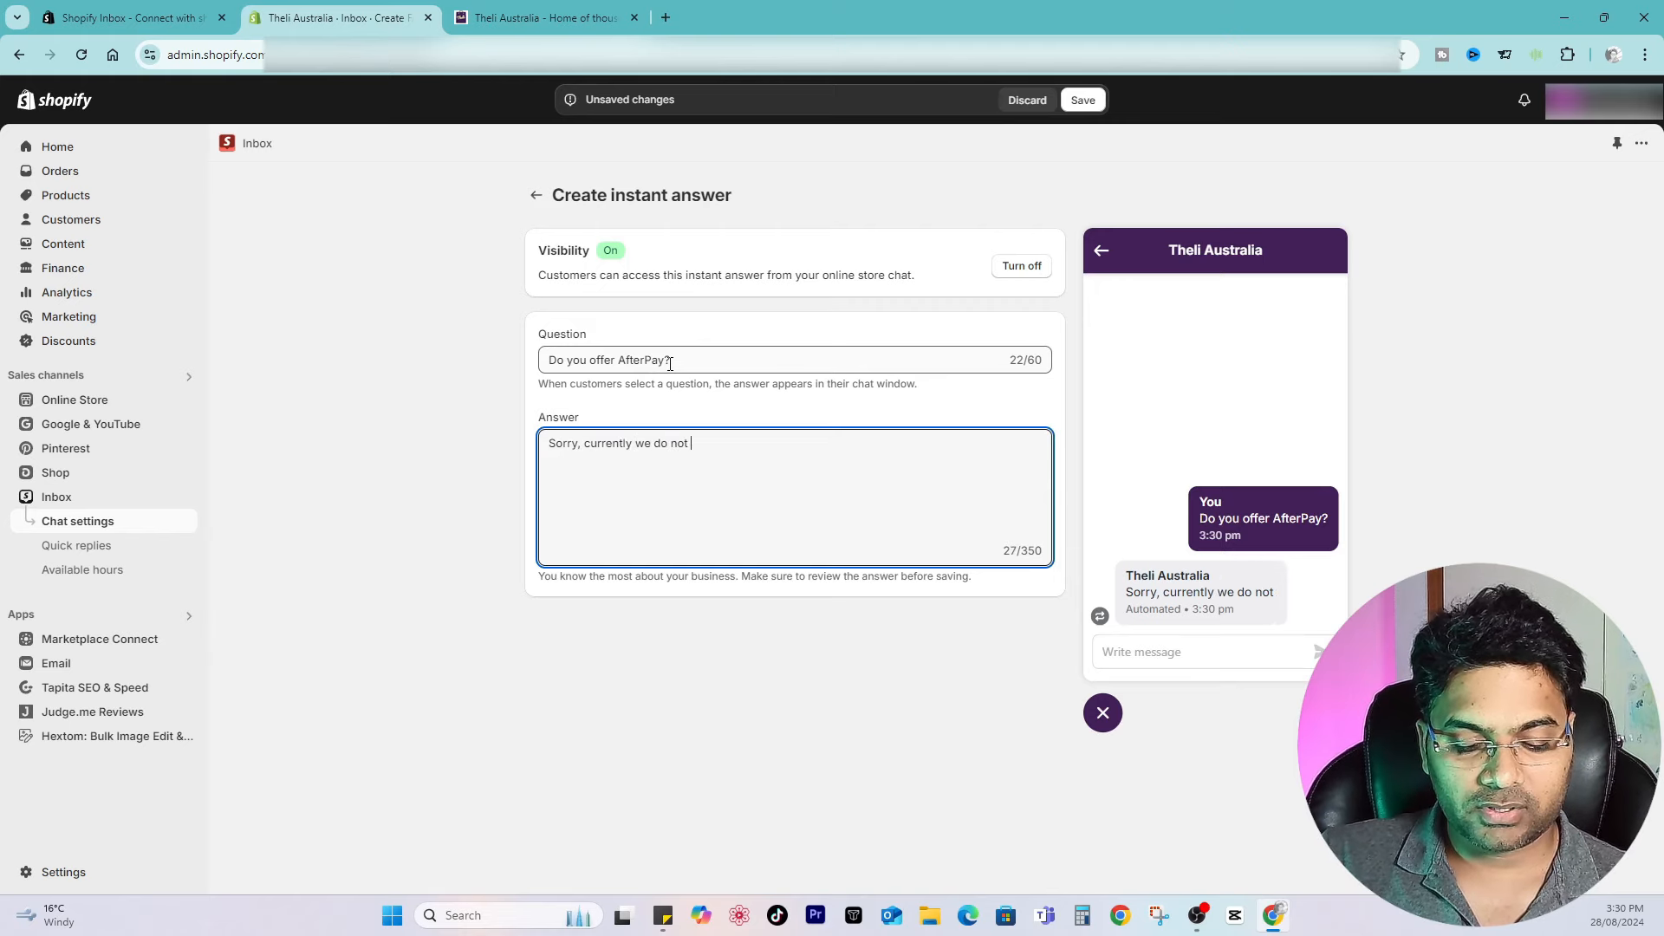
text(offer afterpay)
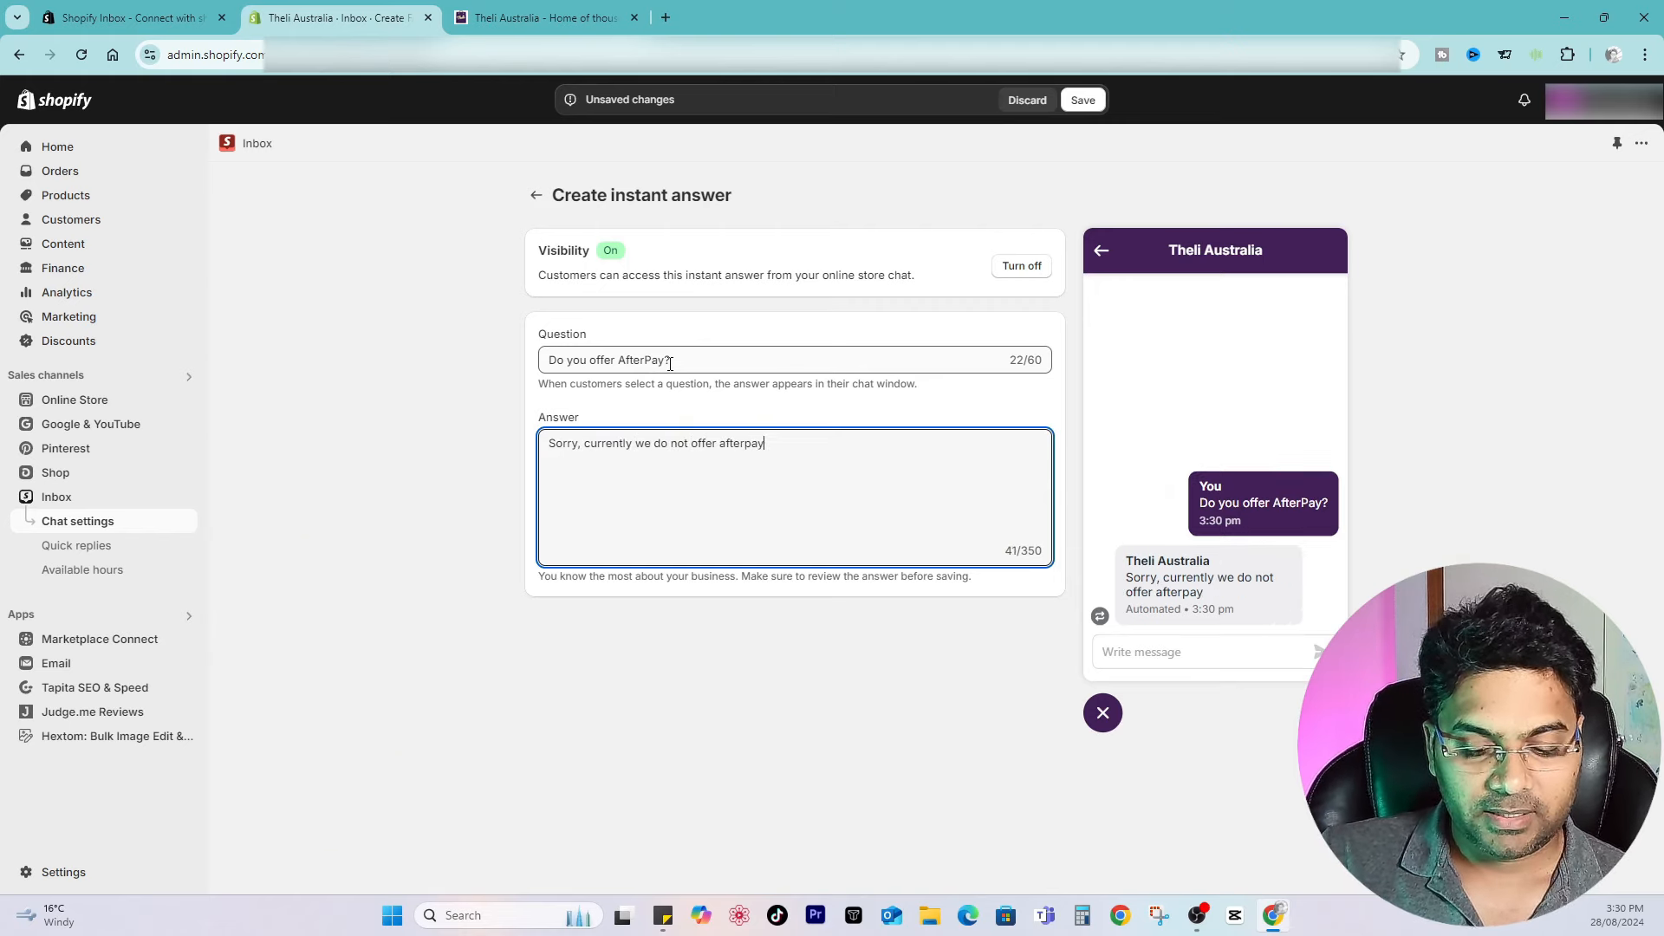
text(. But we offer Zi)
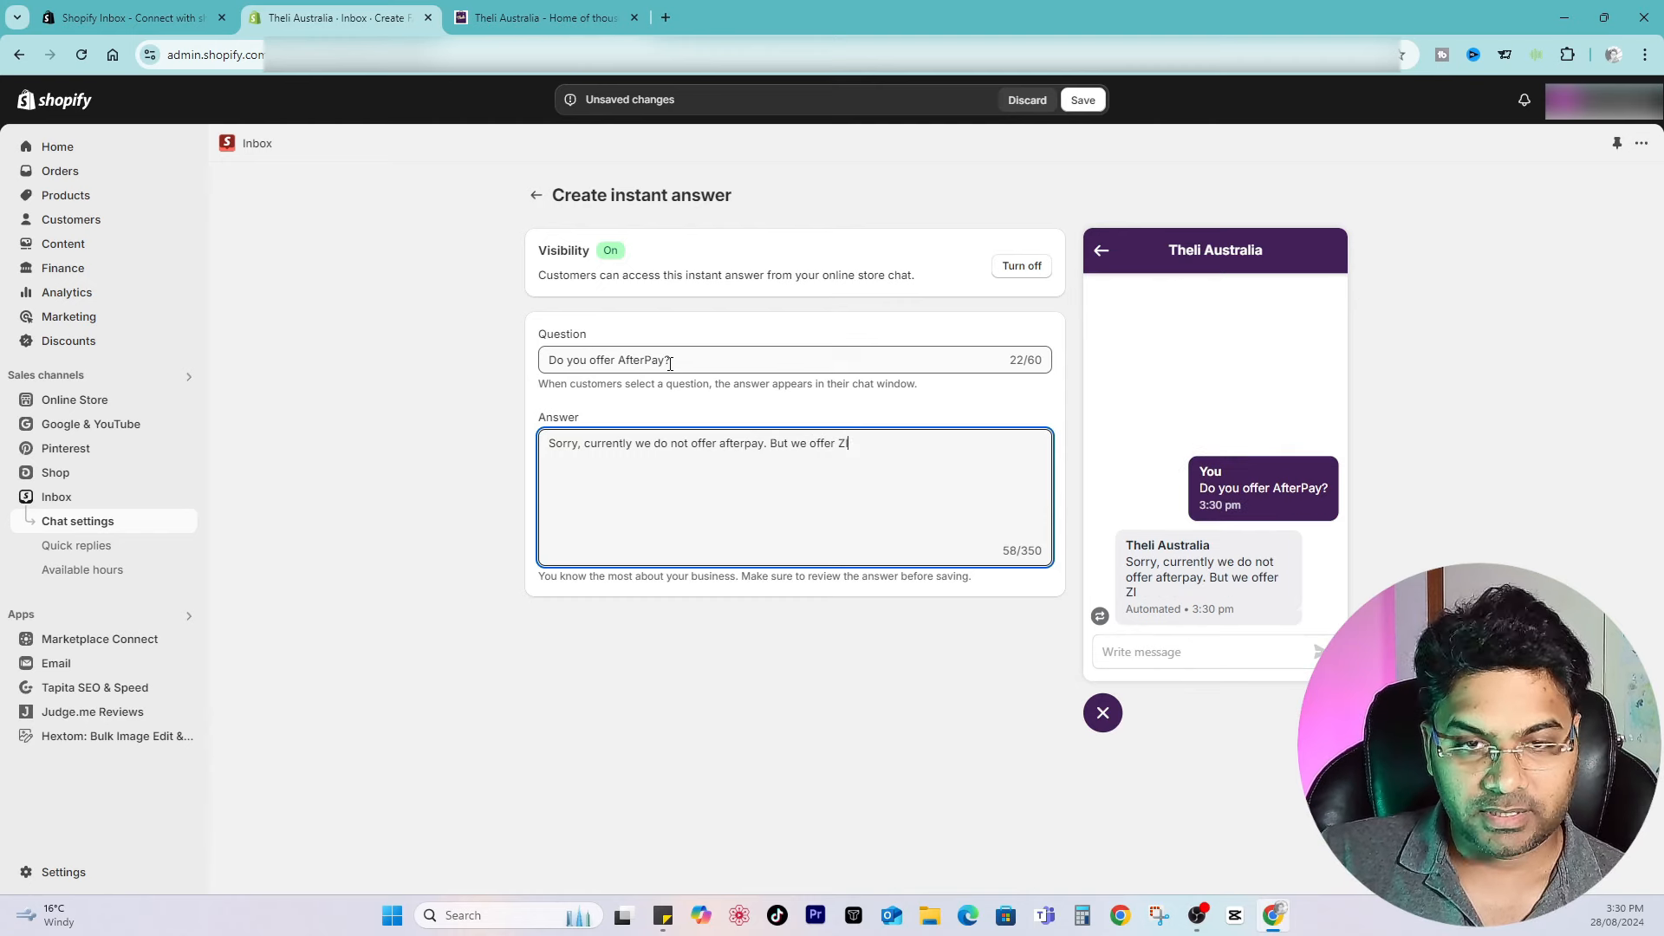
text(P and PayPal 4 Payment)
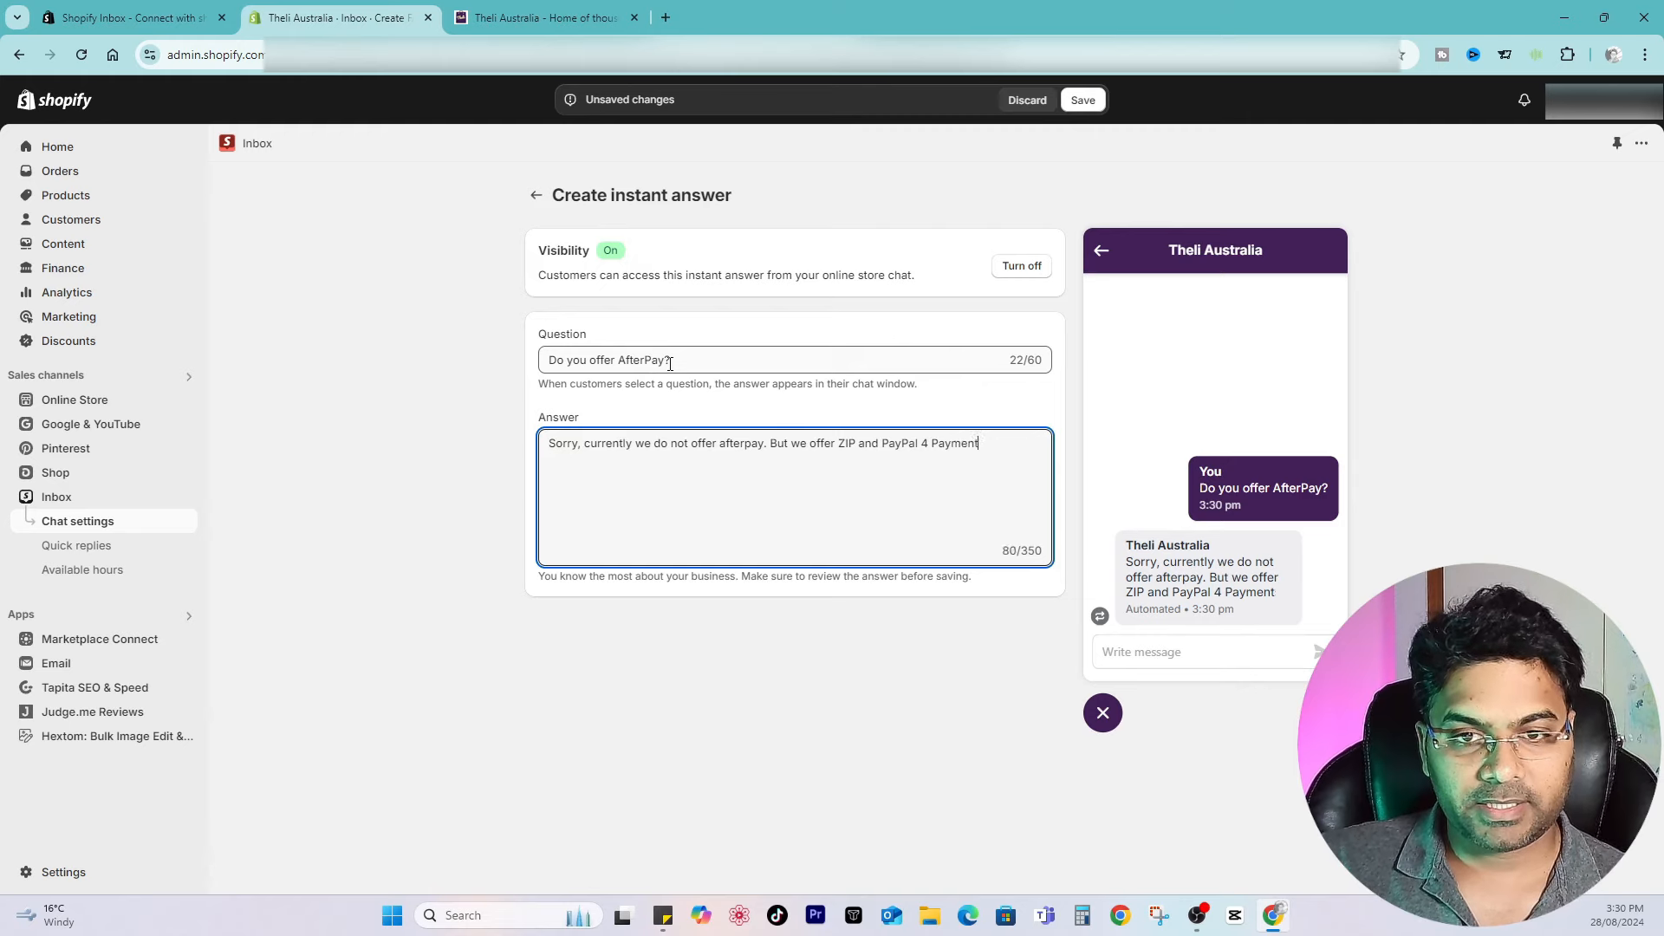
text(s options which)
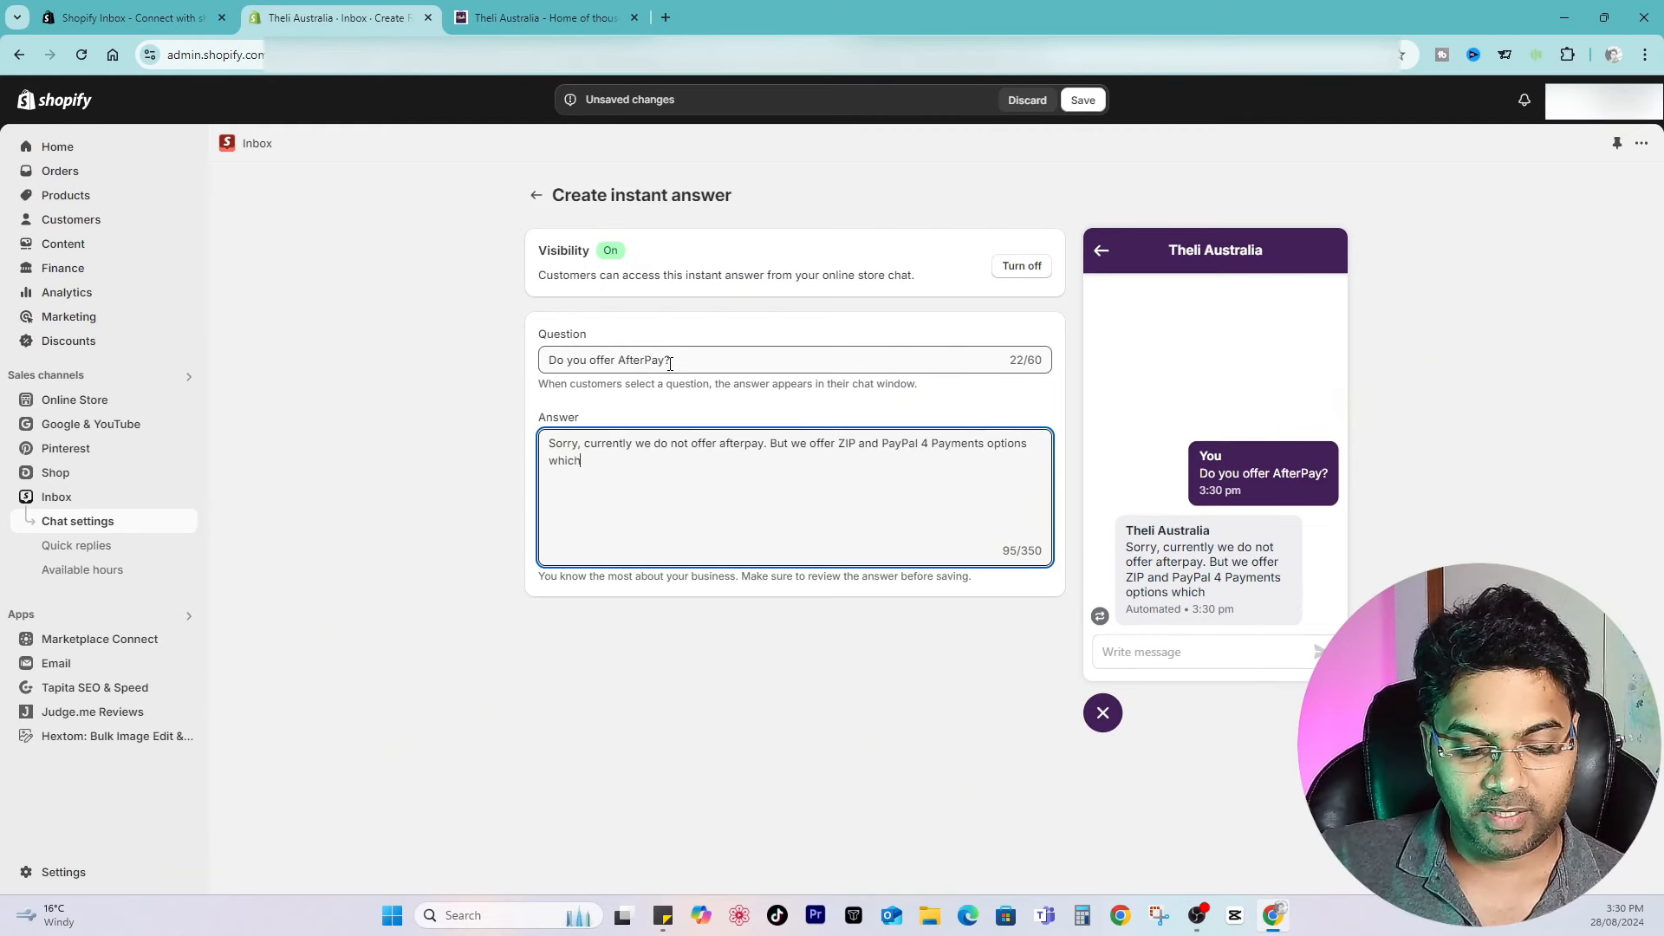
text( arre the best al)
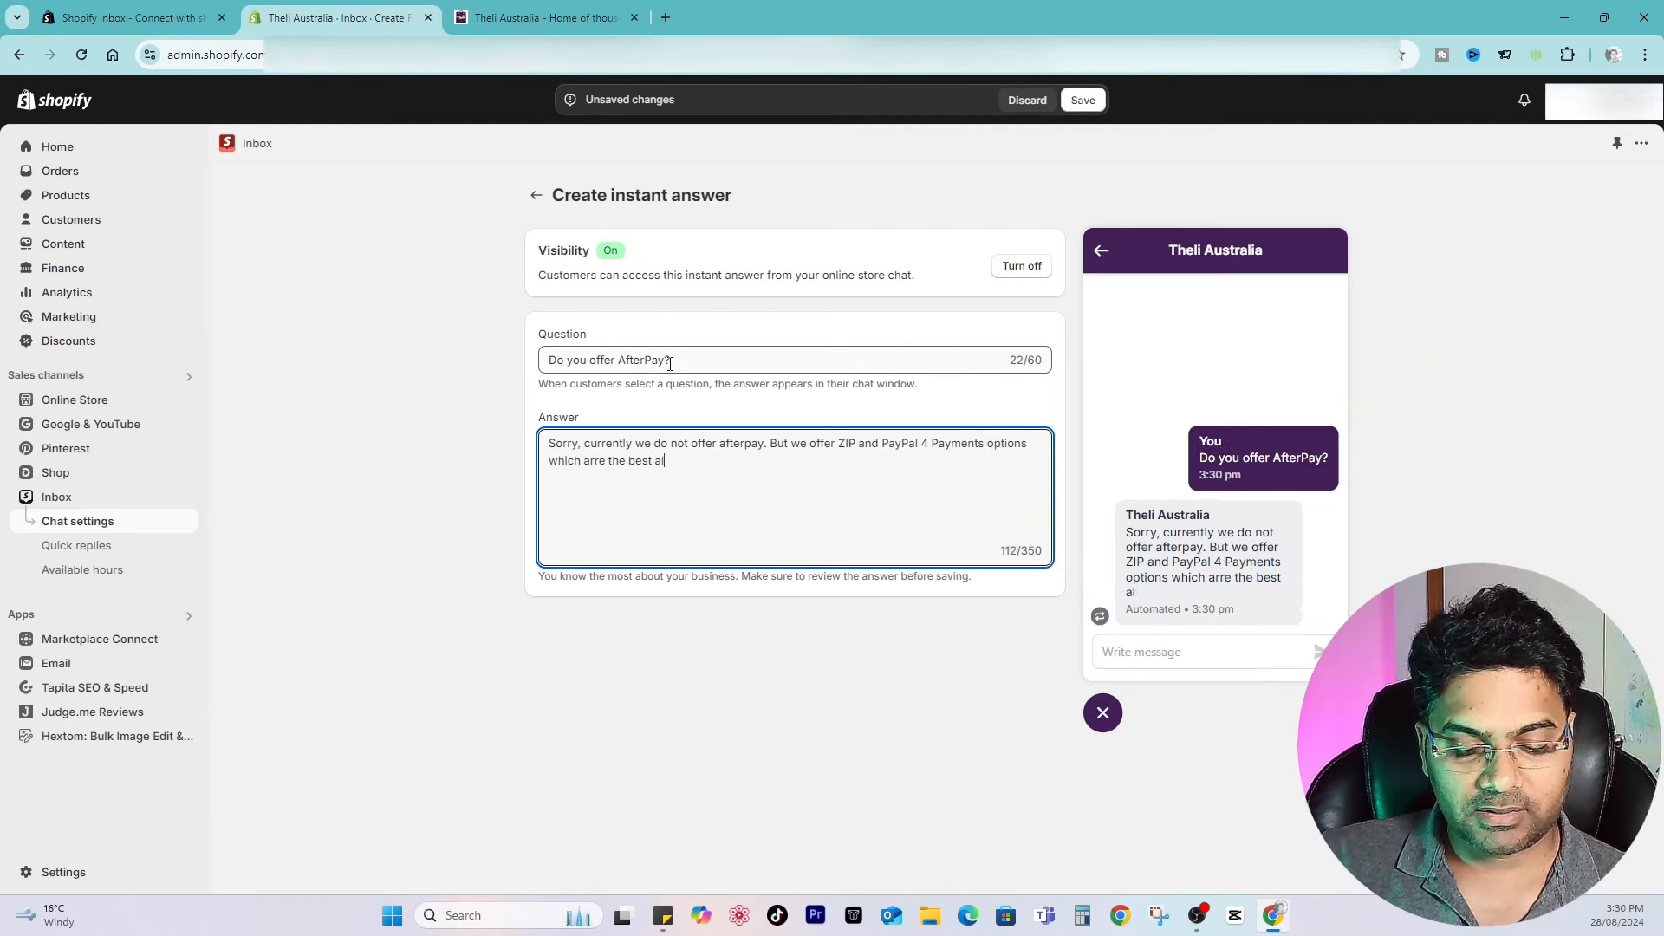
text(ternatives of Afterpay.)
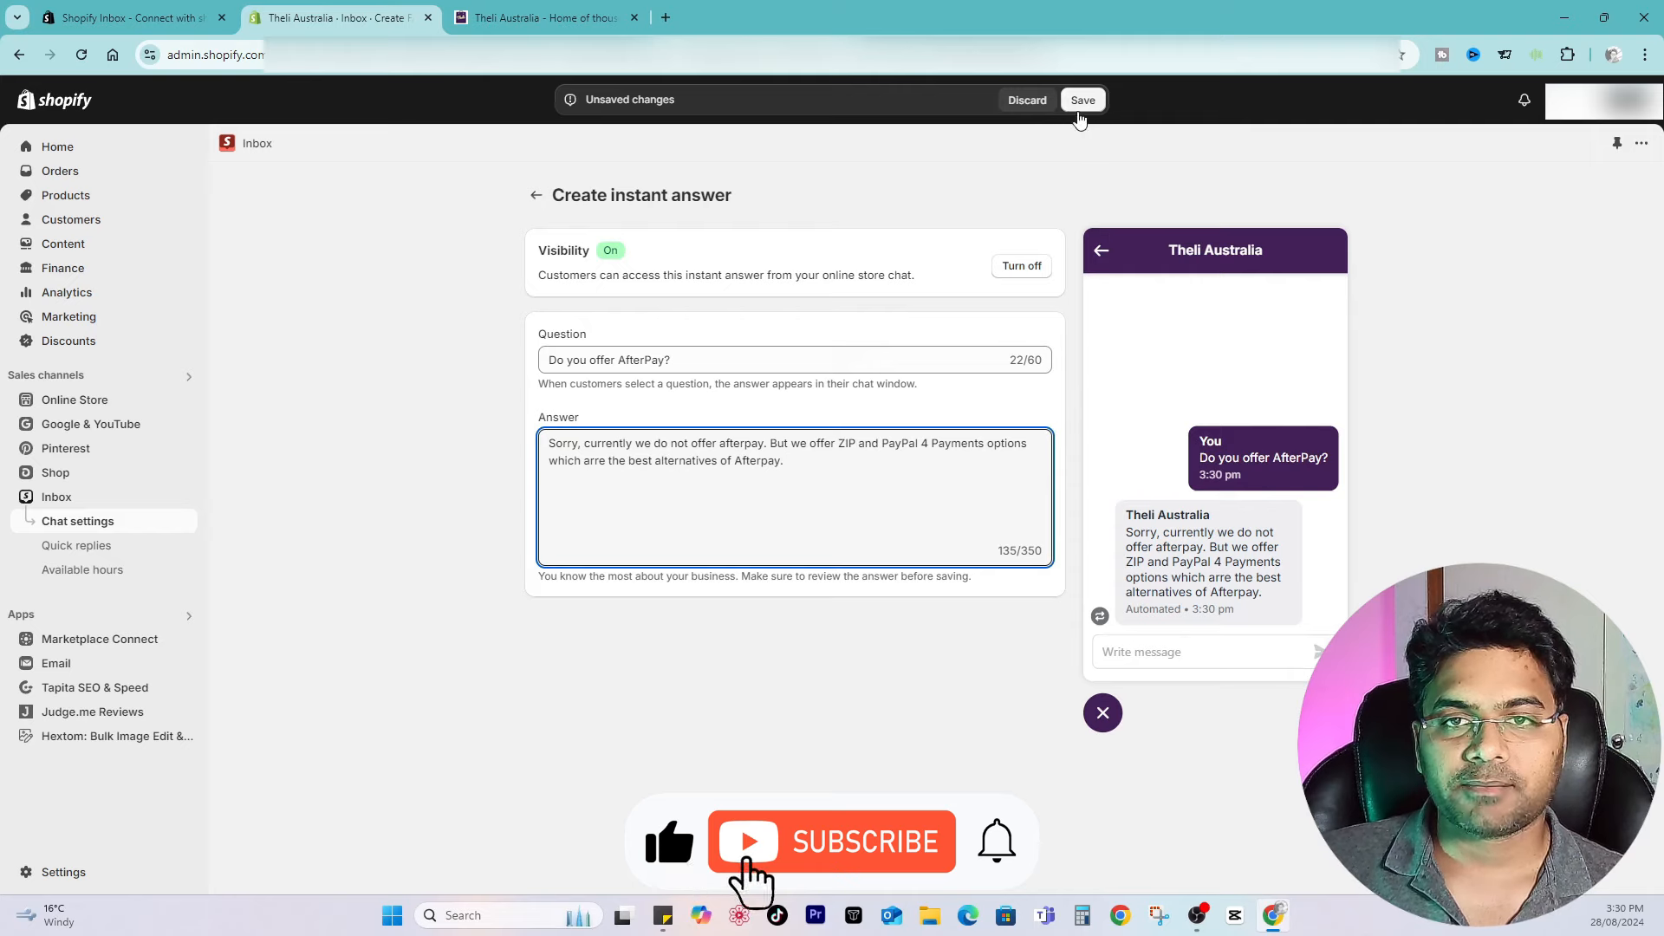
click(1083, 101)
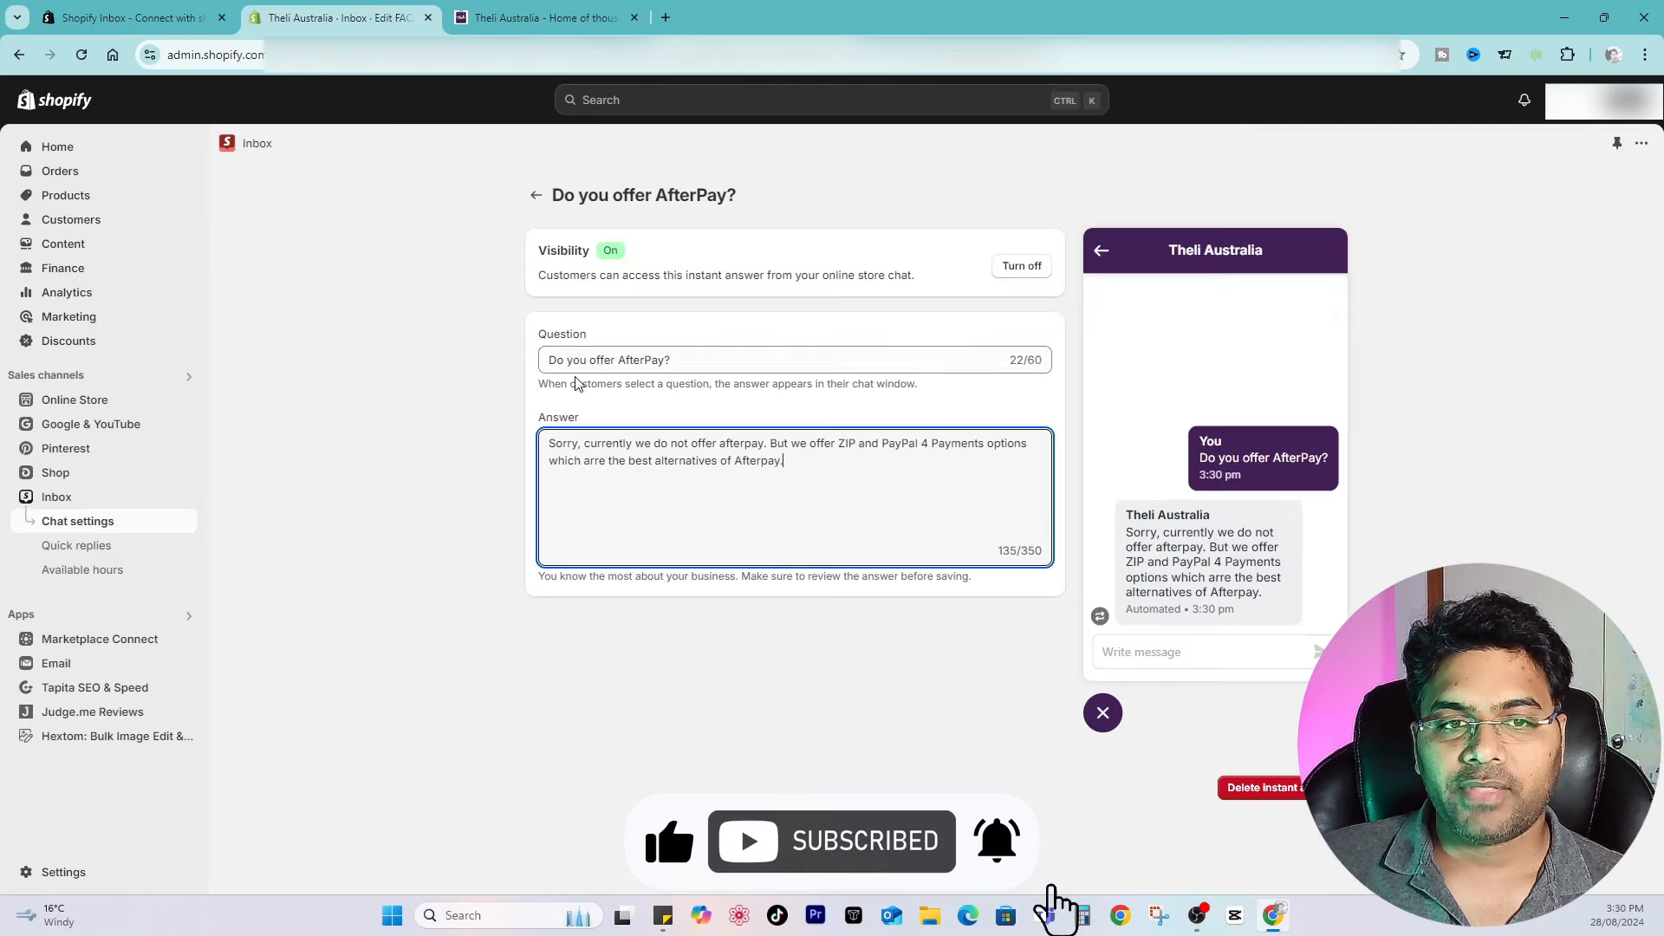
Step: Return to chat settings and move the Track my order instant answer to the top of the list
click(536, 198)
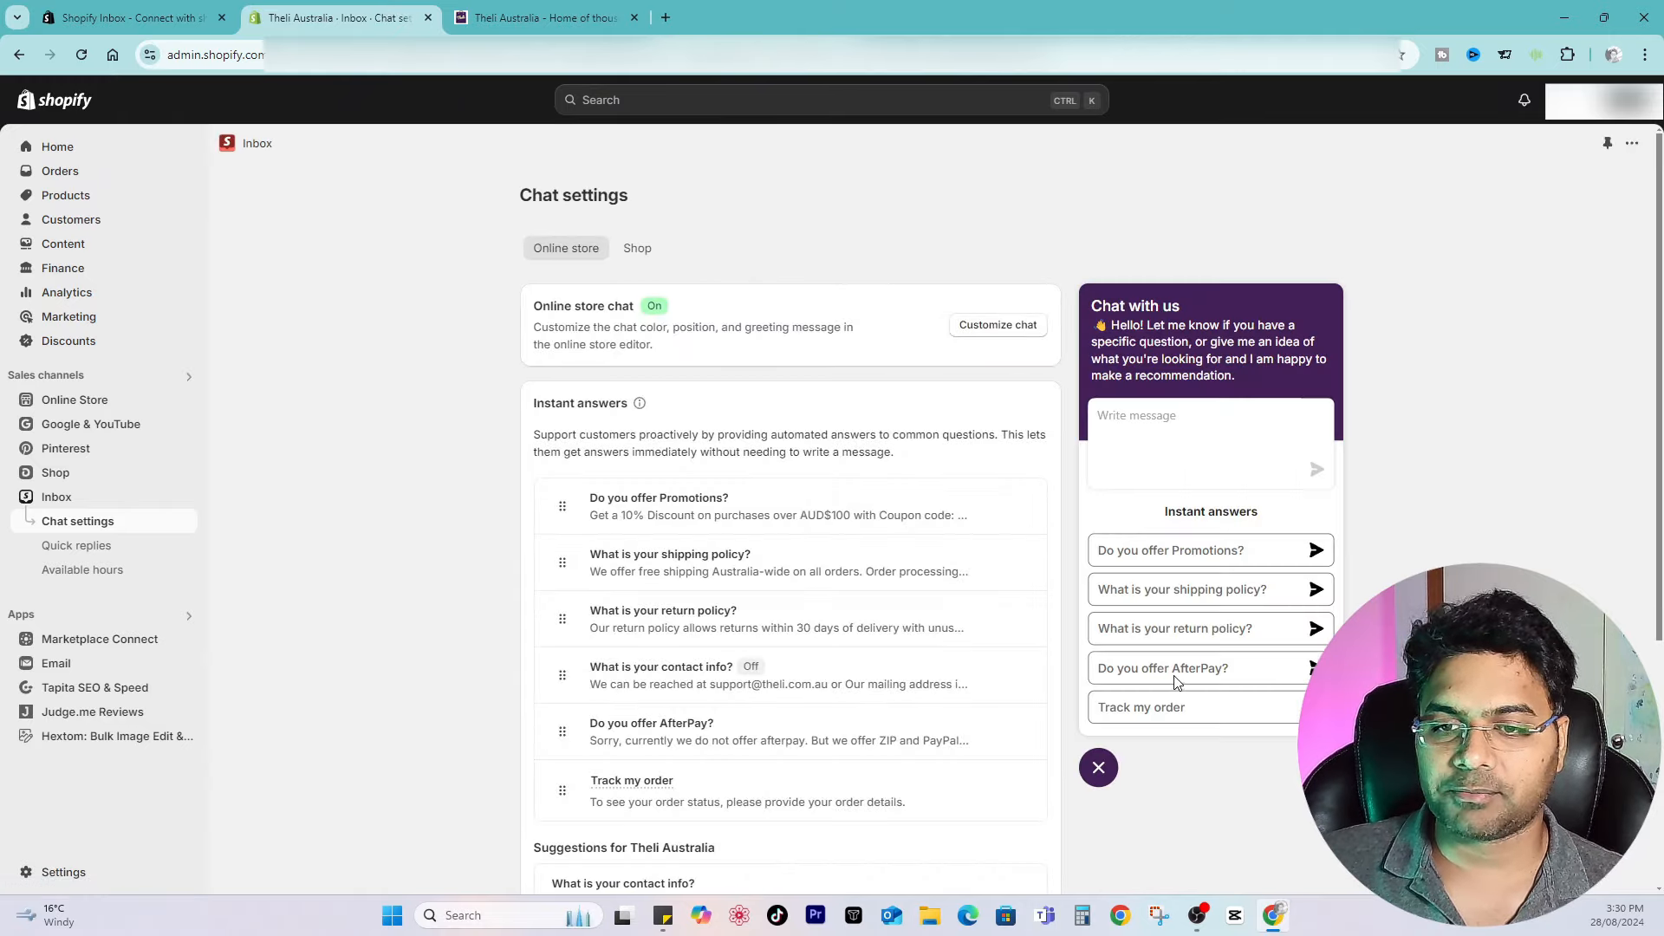
drag(561, 790, 557, 499)
scroll(608, 532, down, 2)
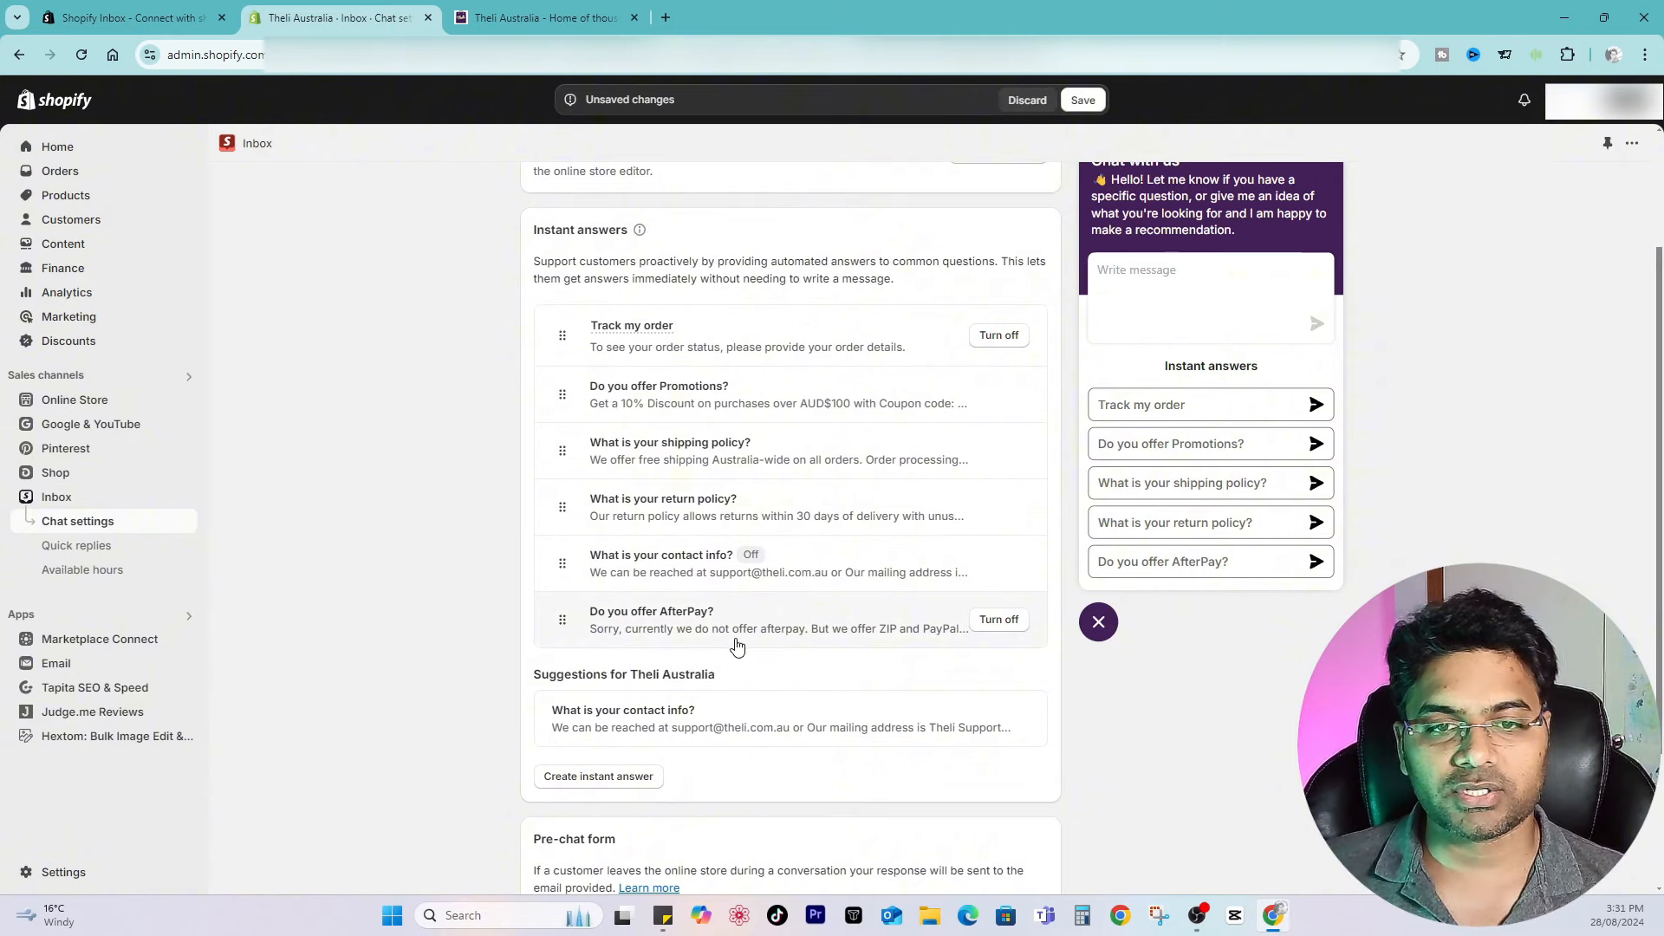
scroll(737, 646, down, 2)
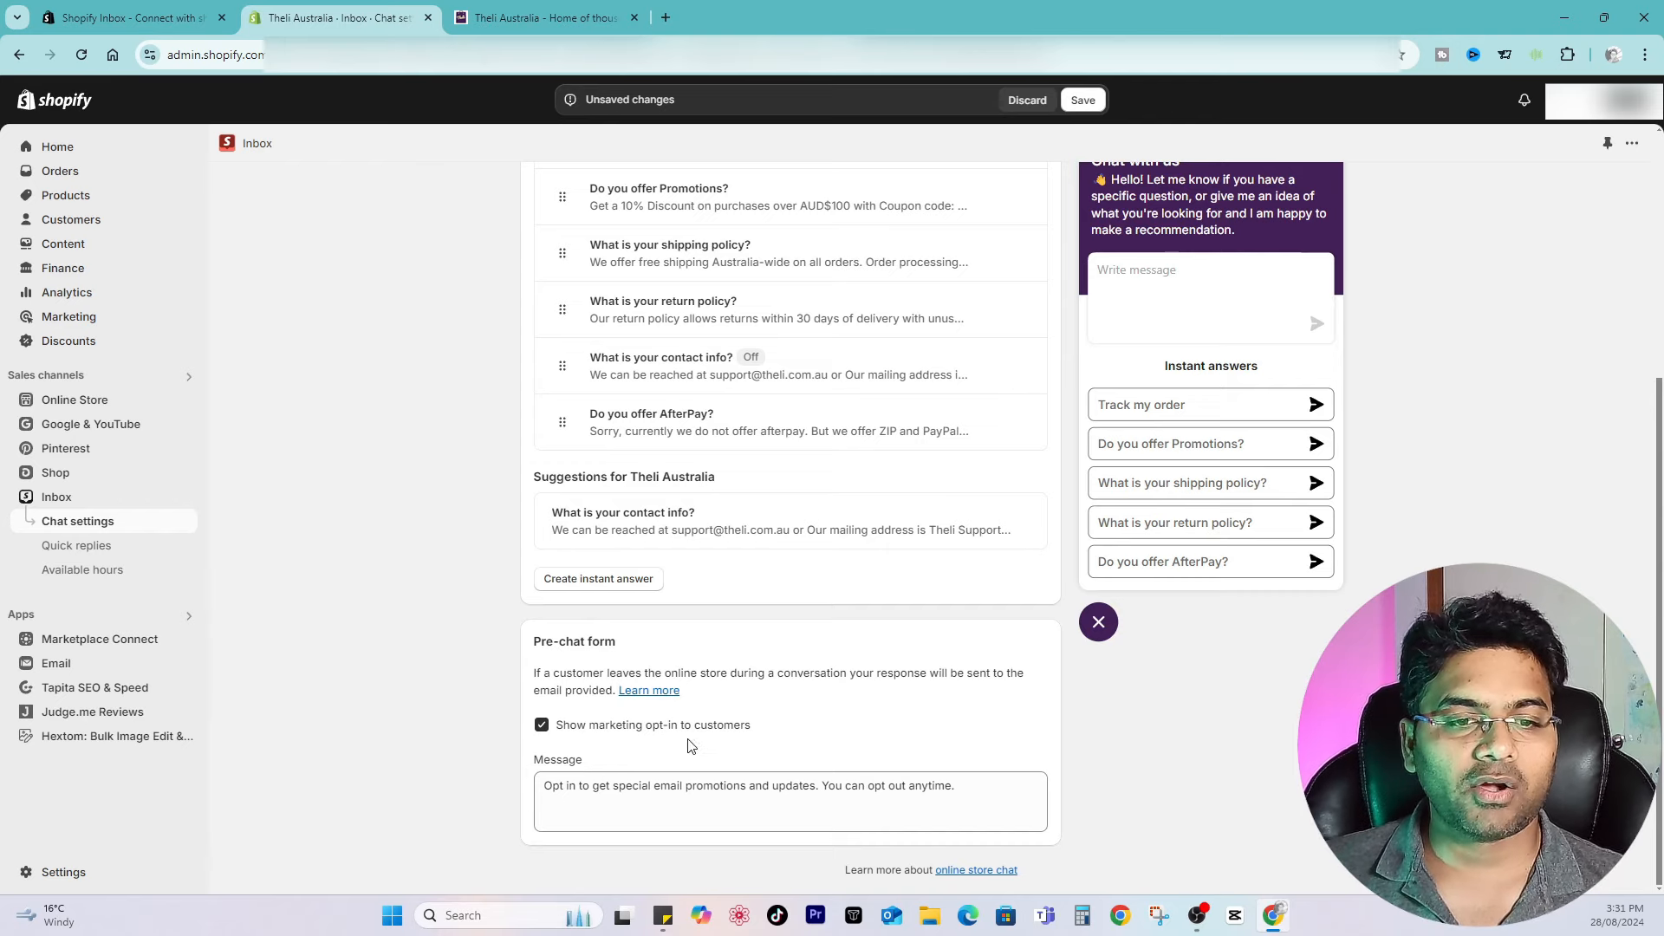
Step: Toggle the pre-chat form's marketing opt-in checkbox off and on again, leaving it checked, and save the chat settings
click(613, 786)
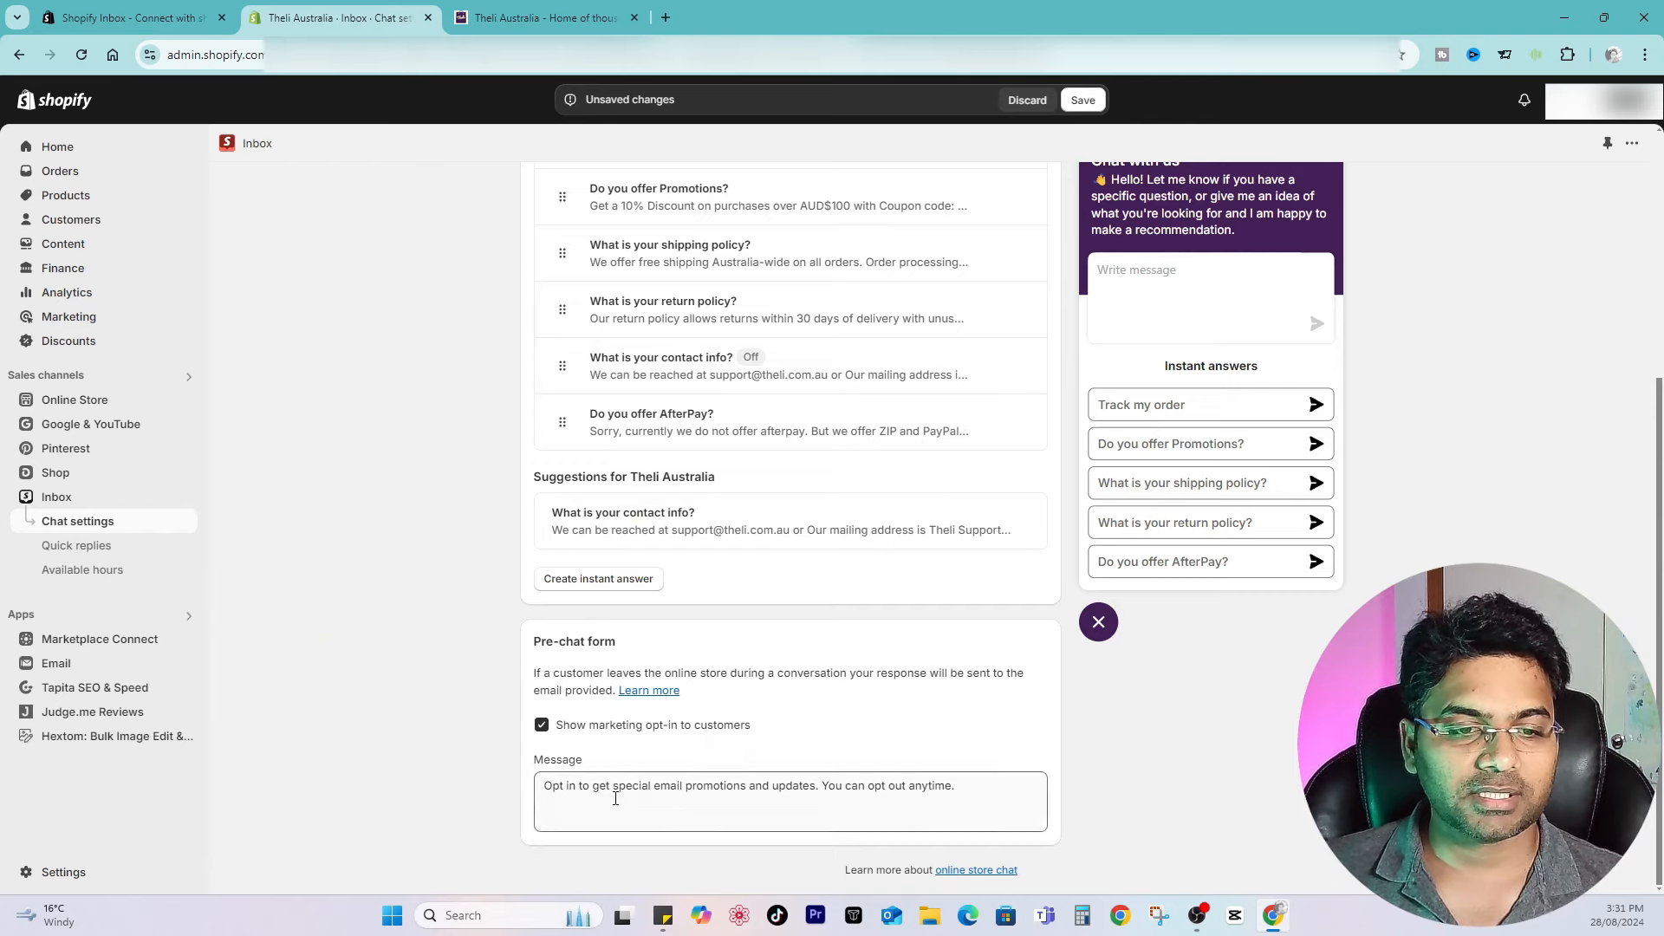
click(540, 726)
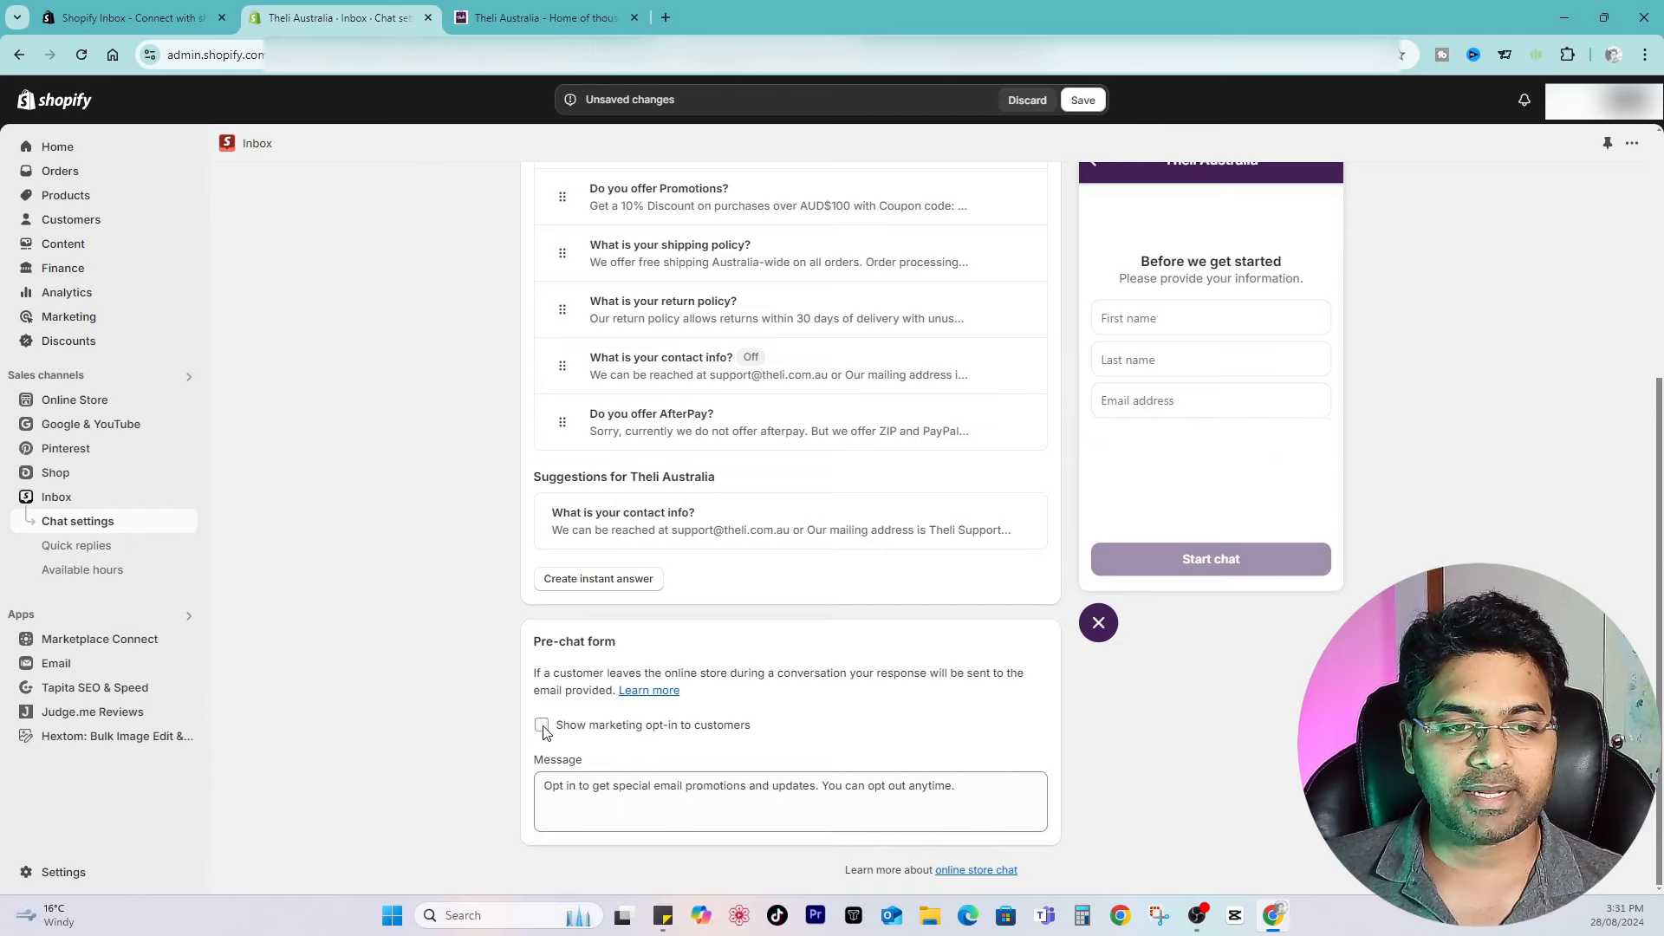
click(542, 727)
click(542, 726)
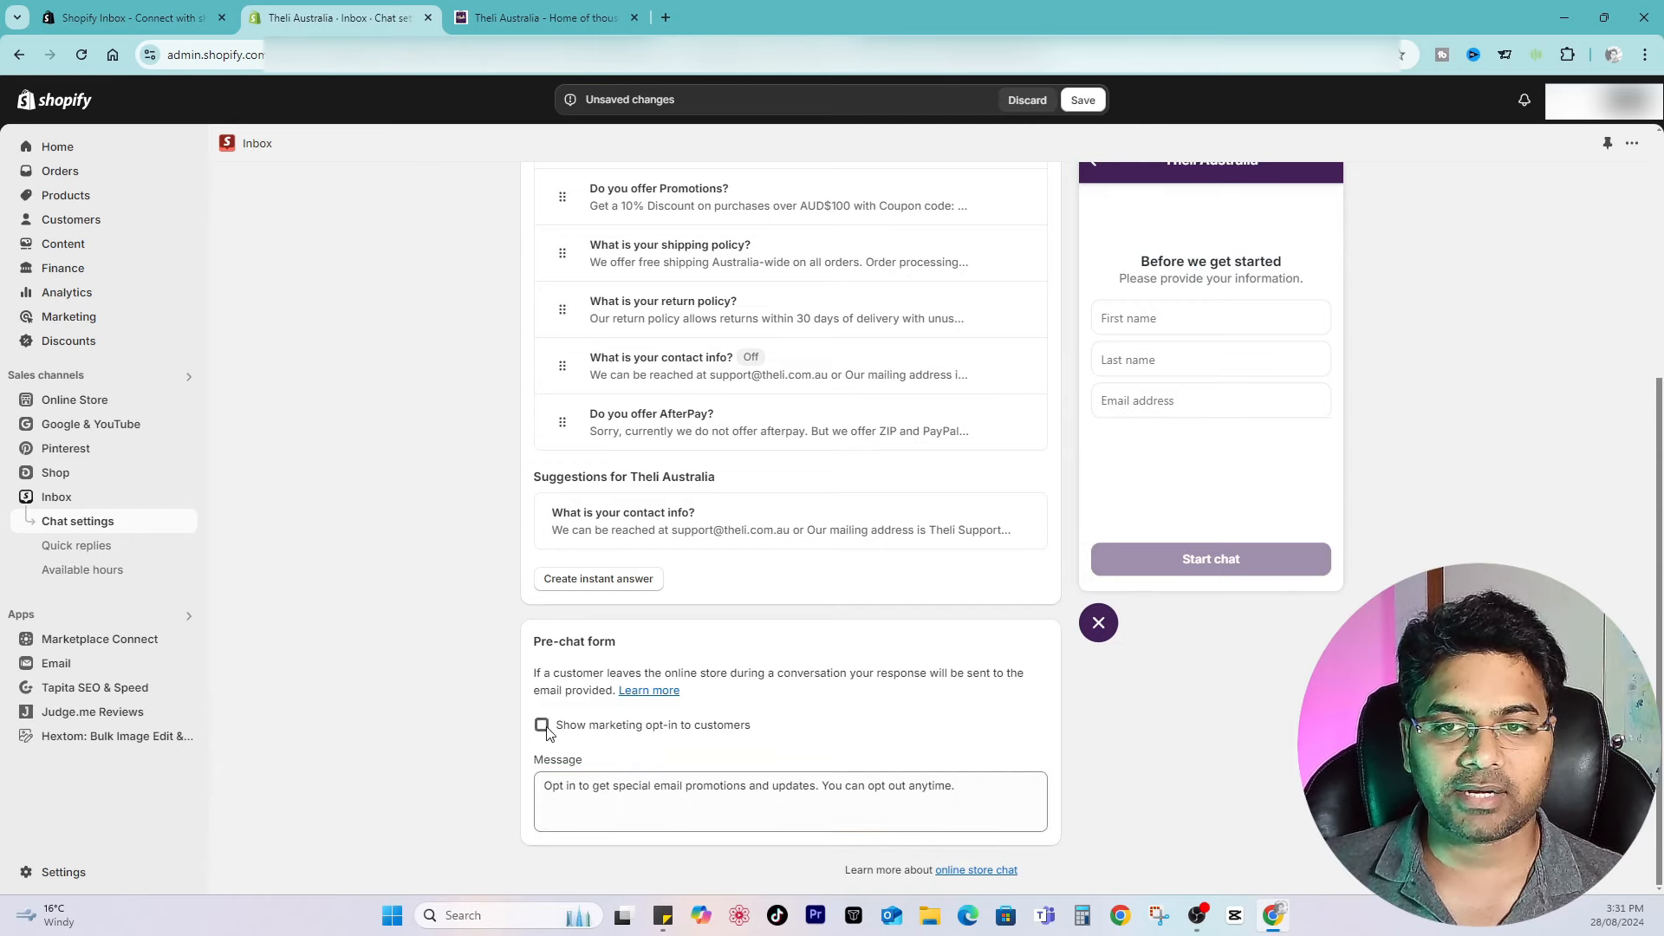
click(543, 728)
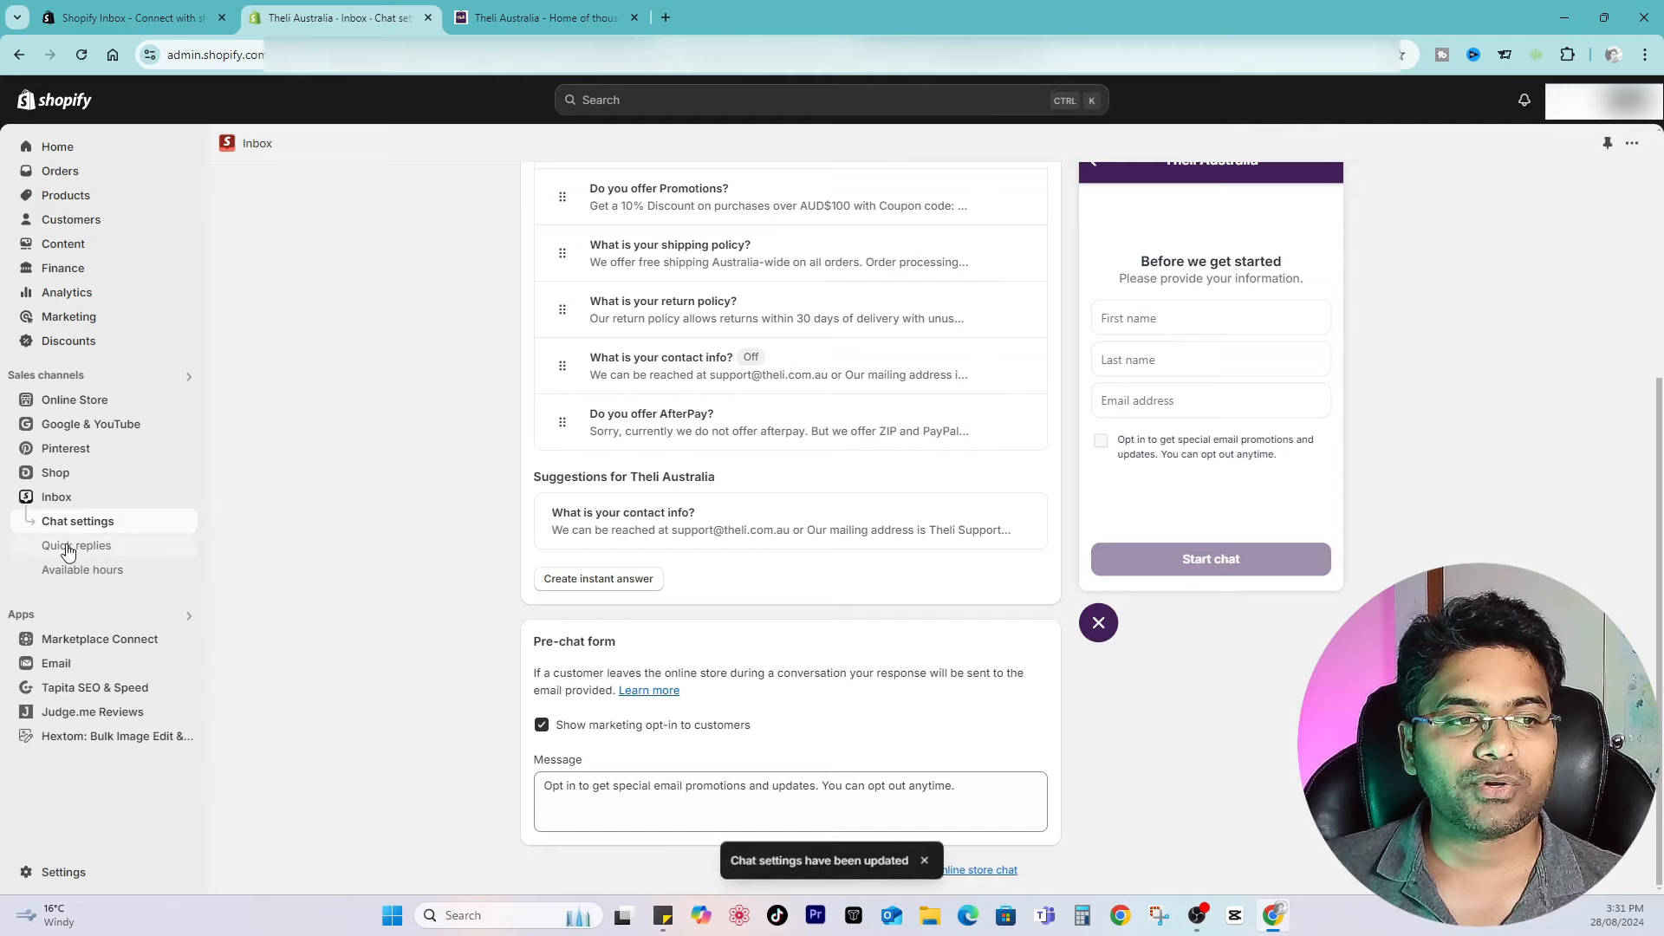
Step: Review the Quick replies page and open the Available hours settings
click(64, 548)
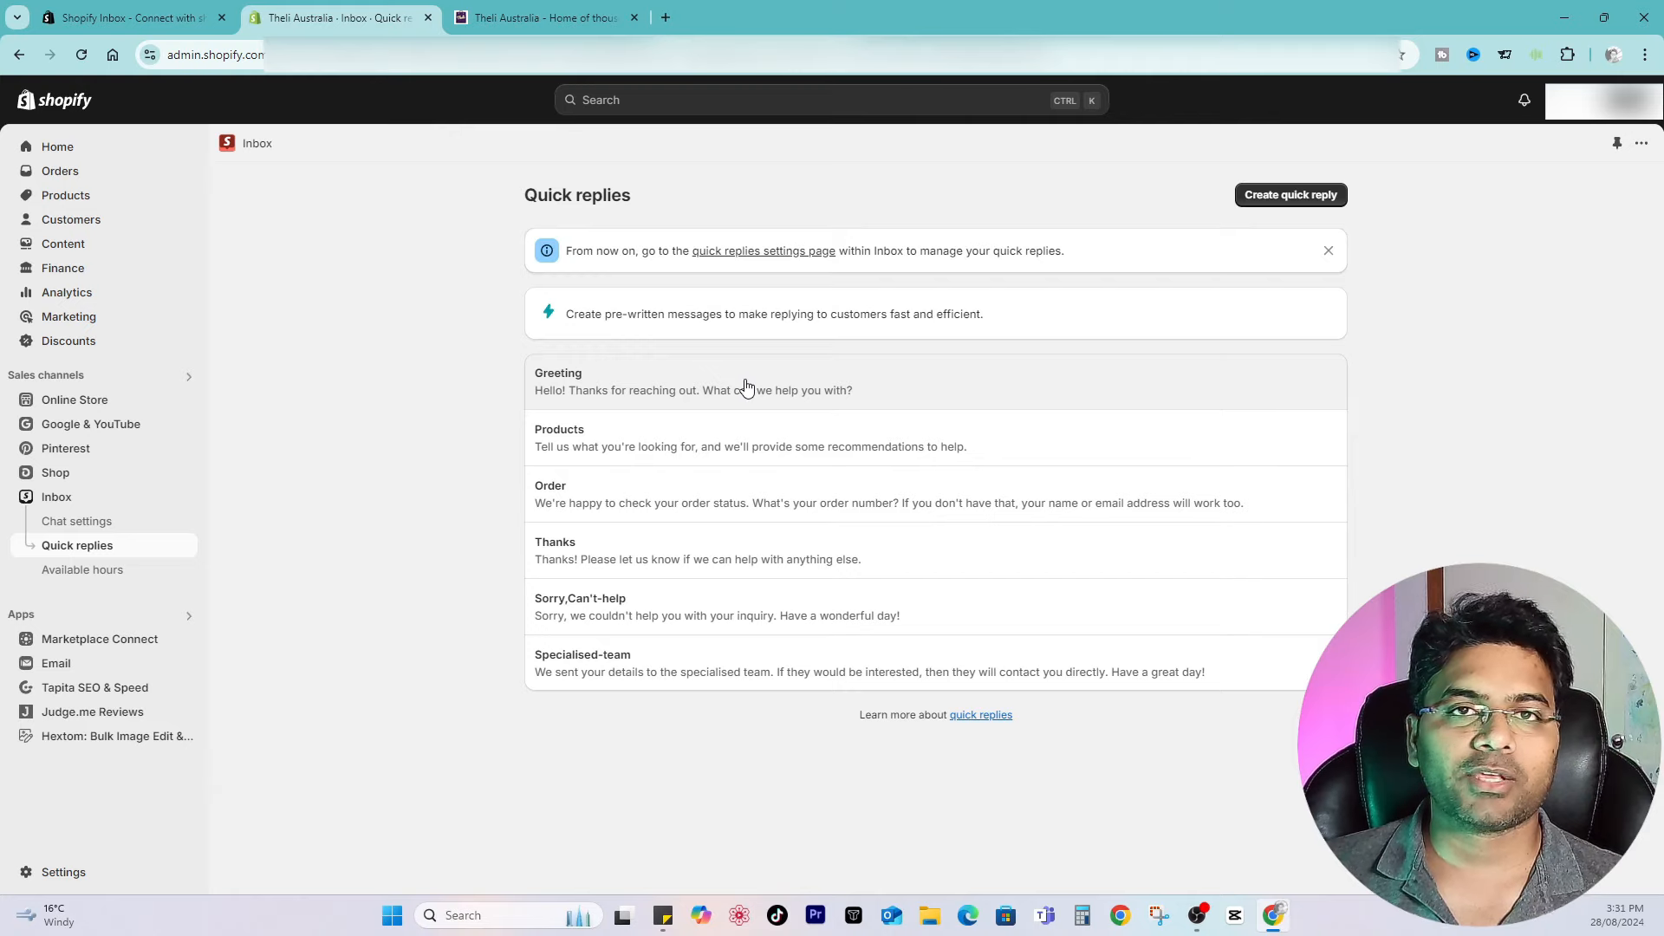
click(86, 569)
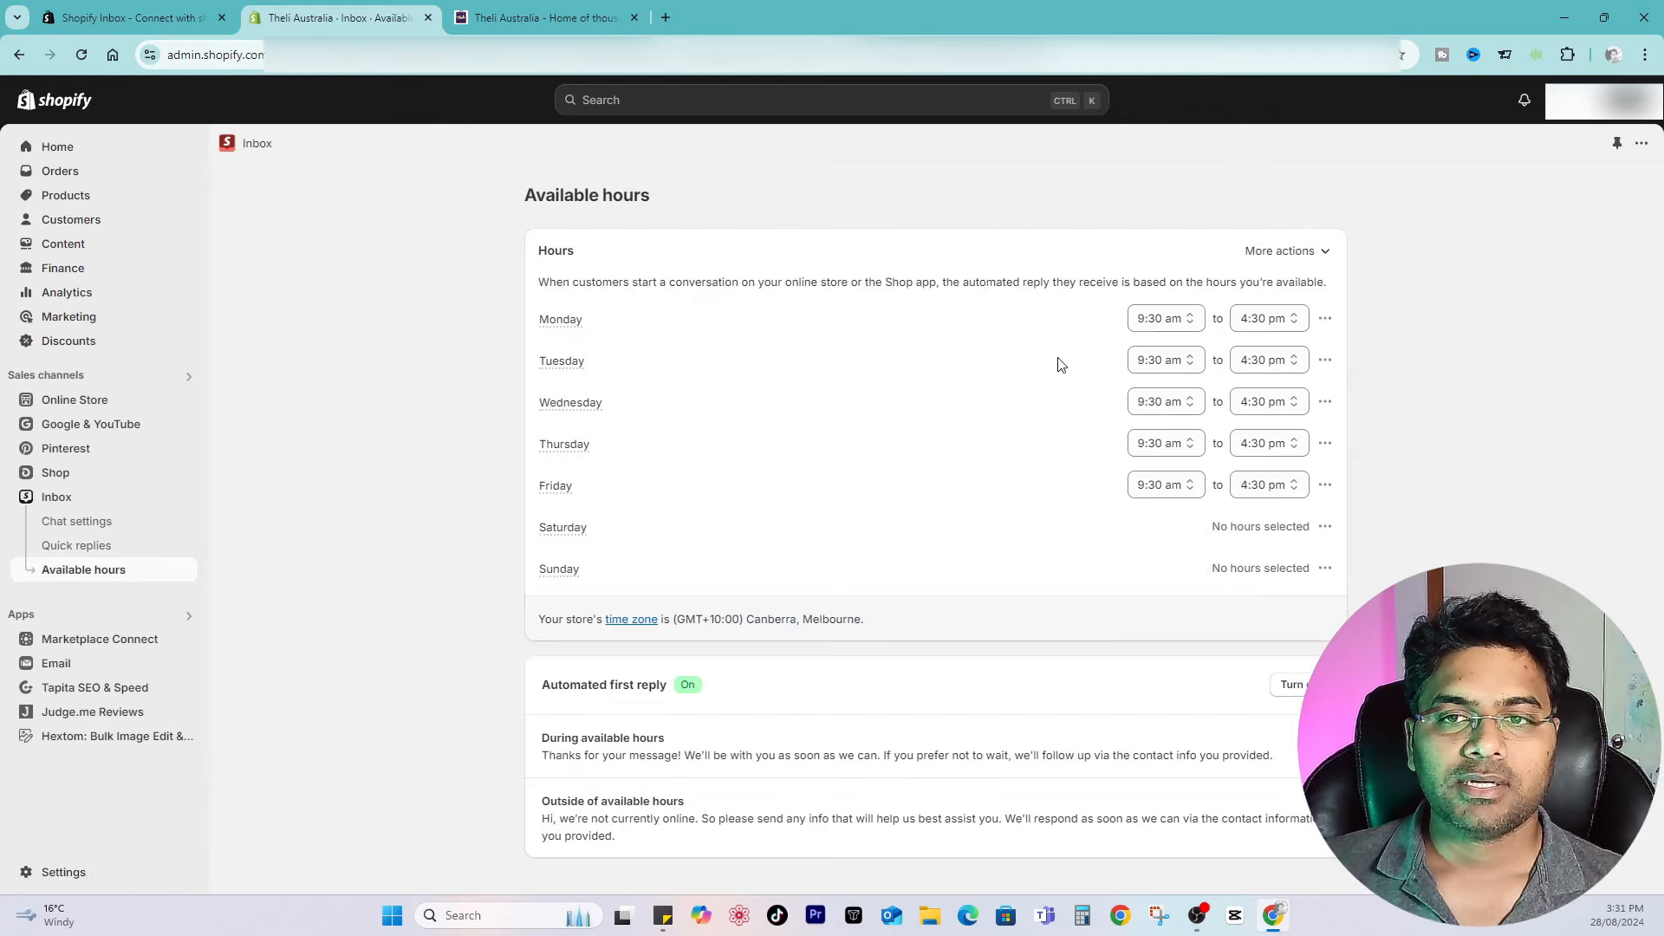
Step: Change Monday's start time to 12:00 pm, then set it back to 9:30 am
click(1162, 318)
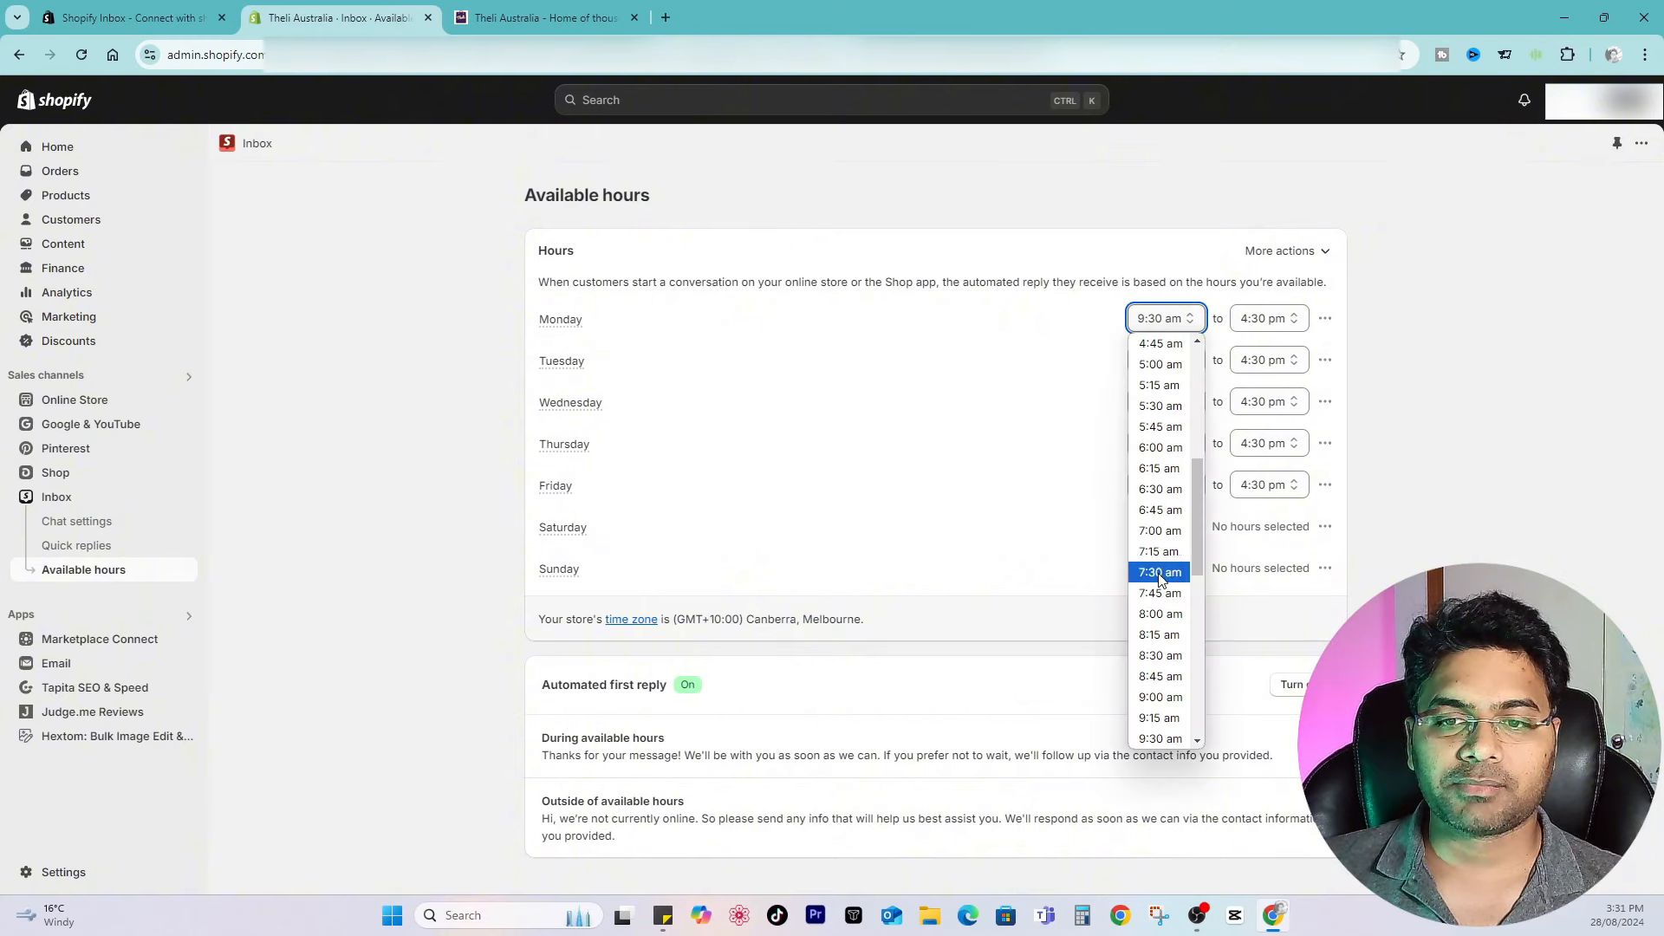
scroll(1168, 655, down, 5)
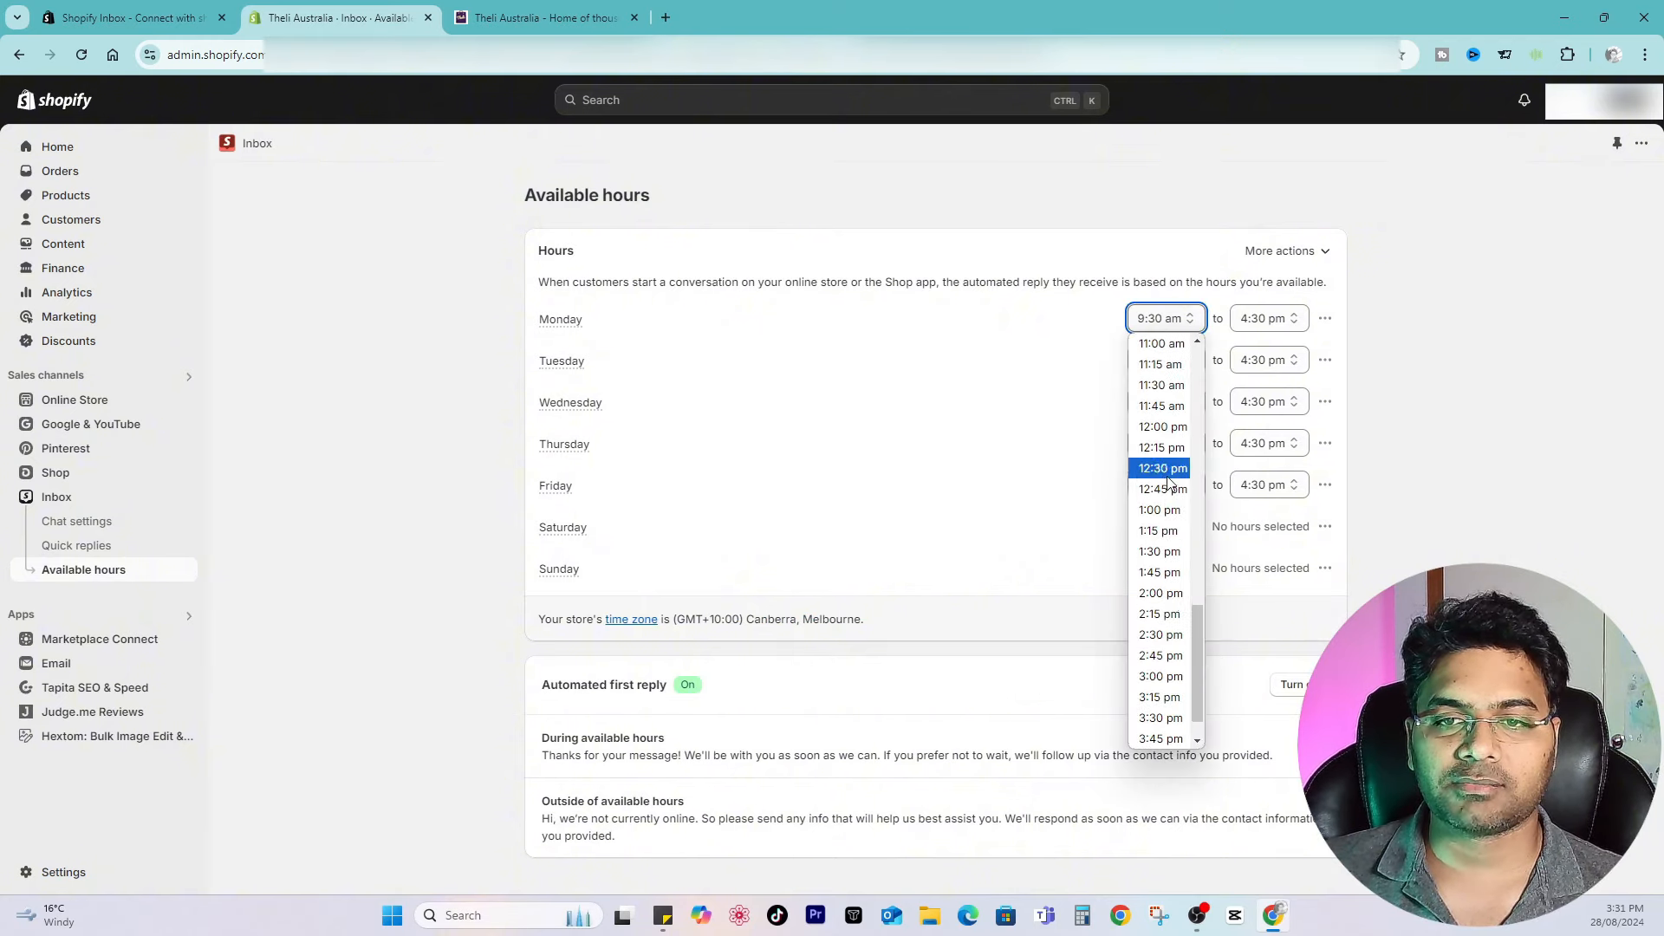
click(1165, 426)
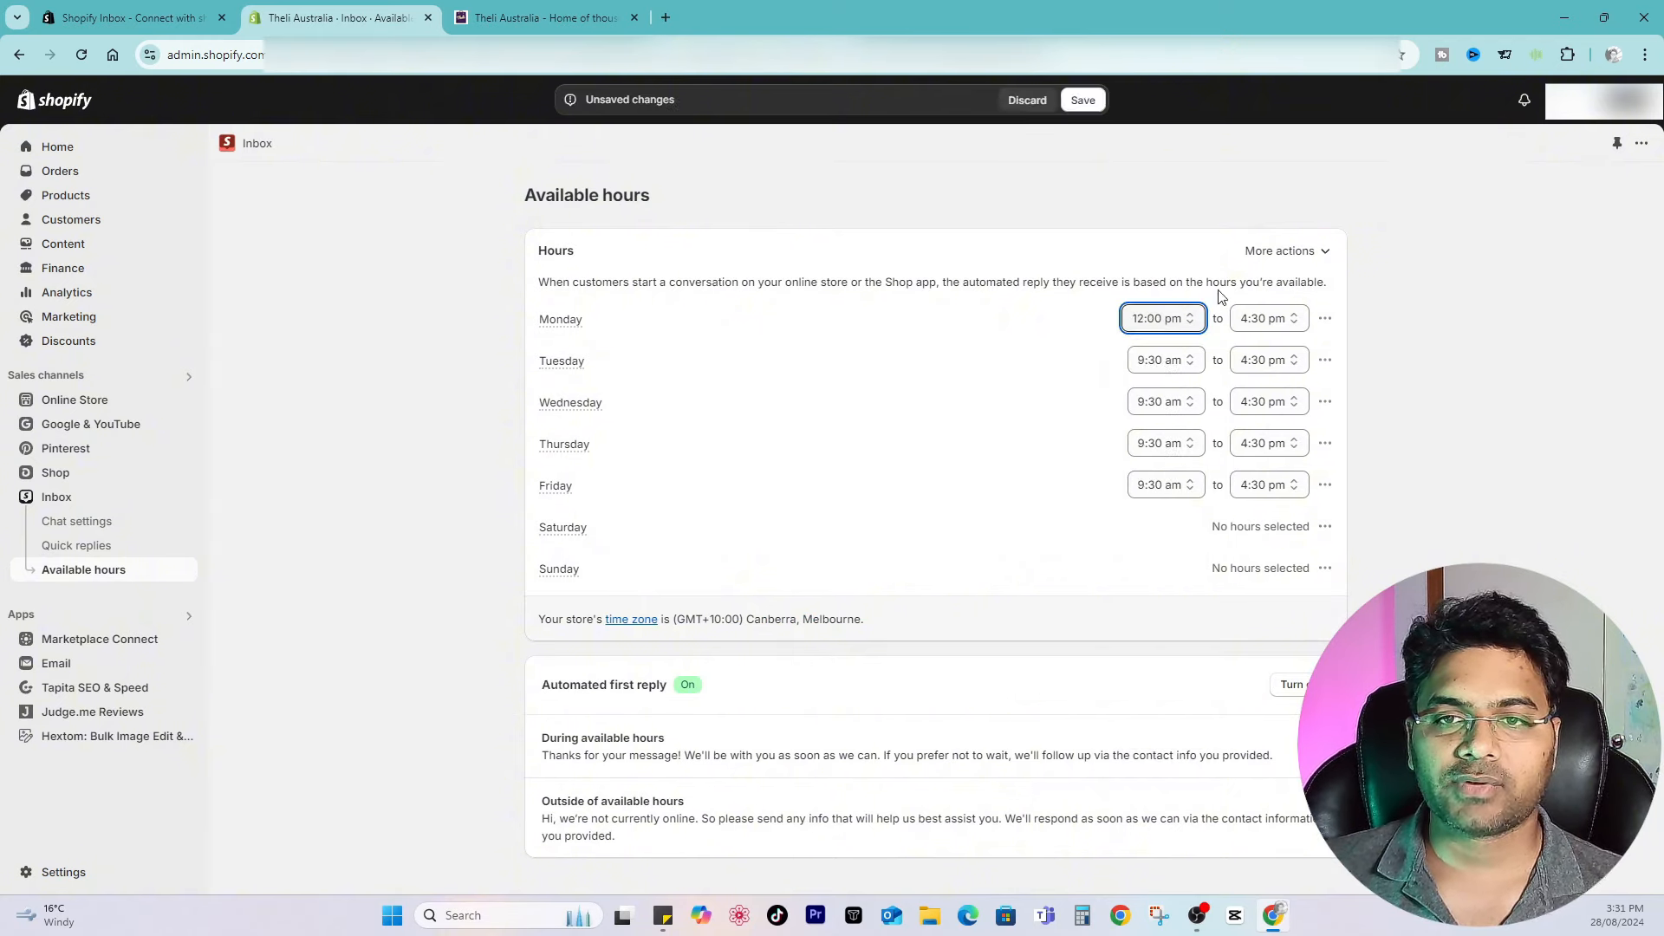
click(1161, 318)
scroll(1161, 458, down, 3)
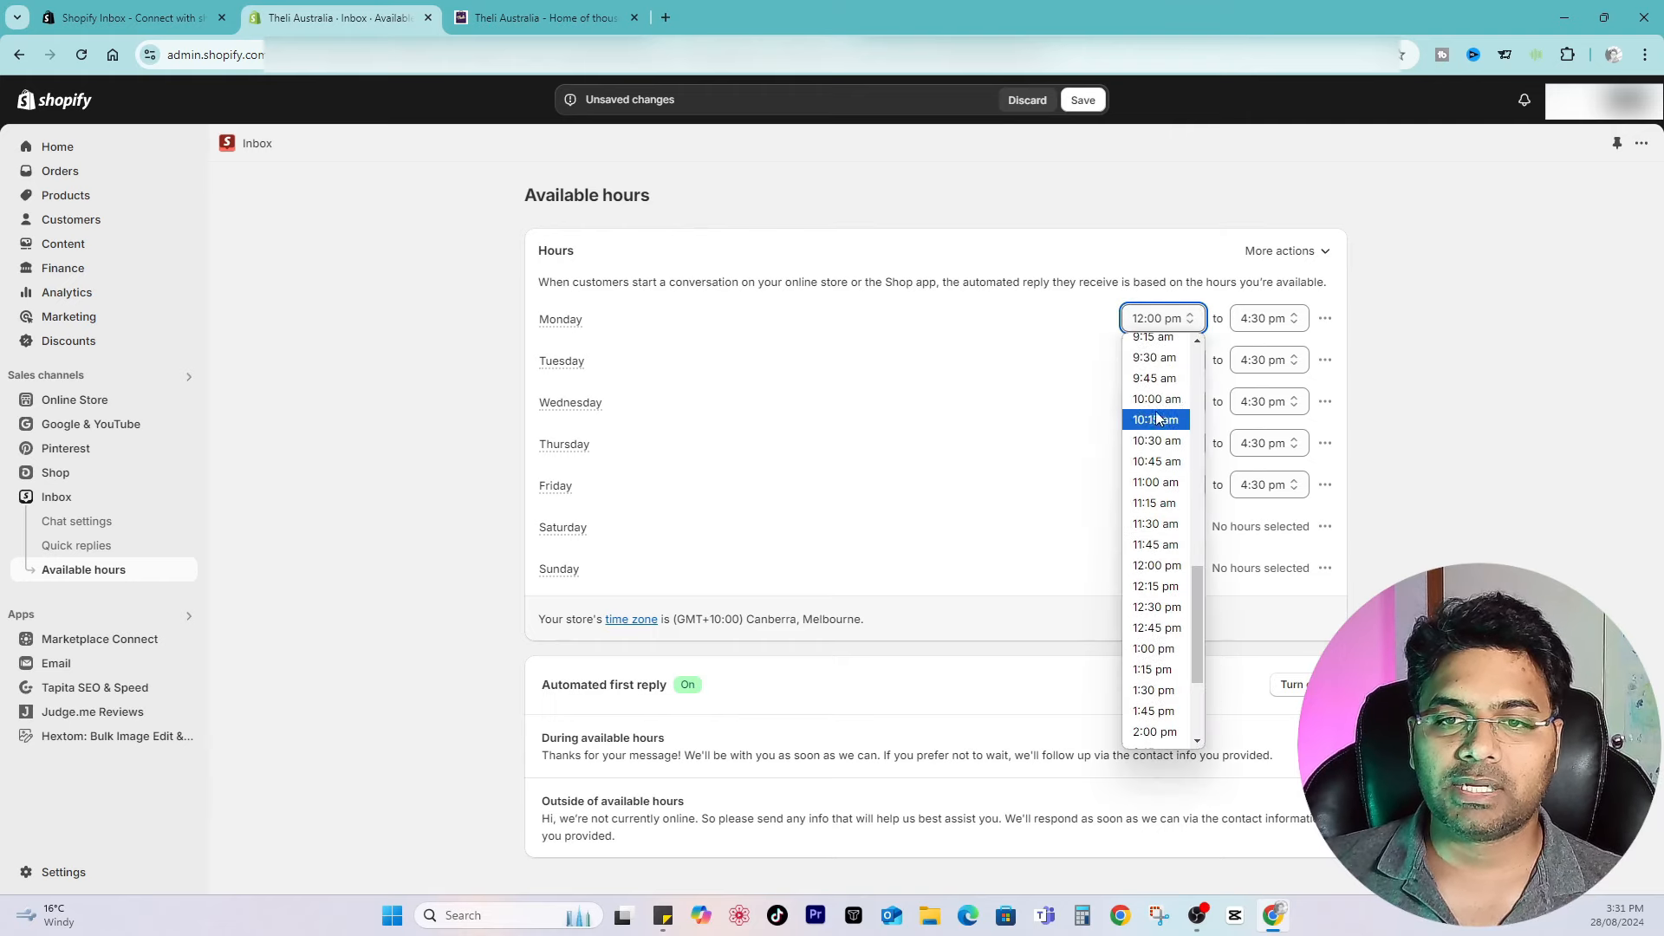
click(1156, 357)
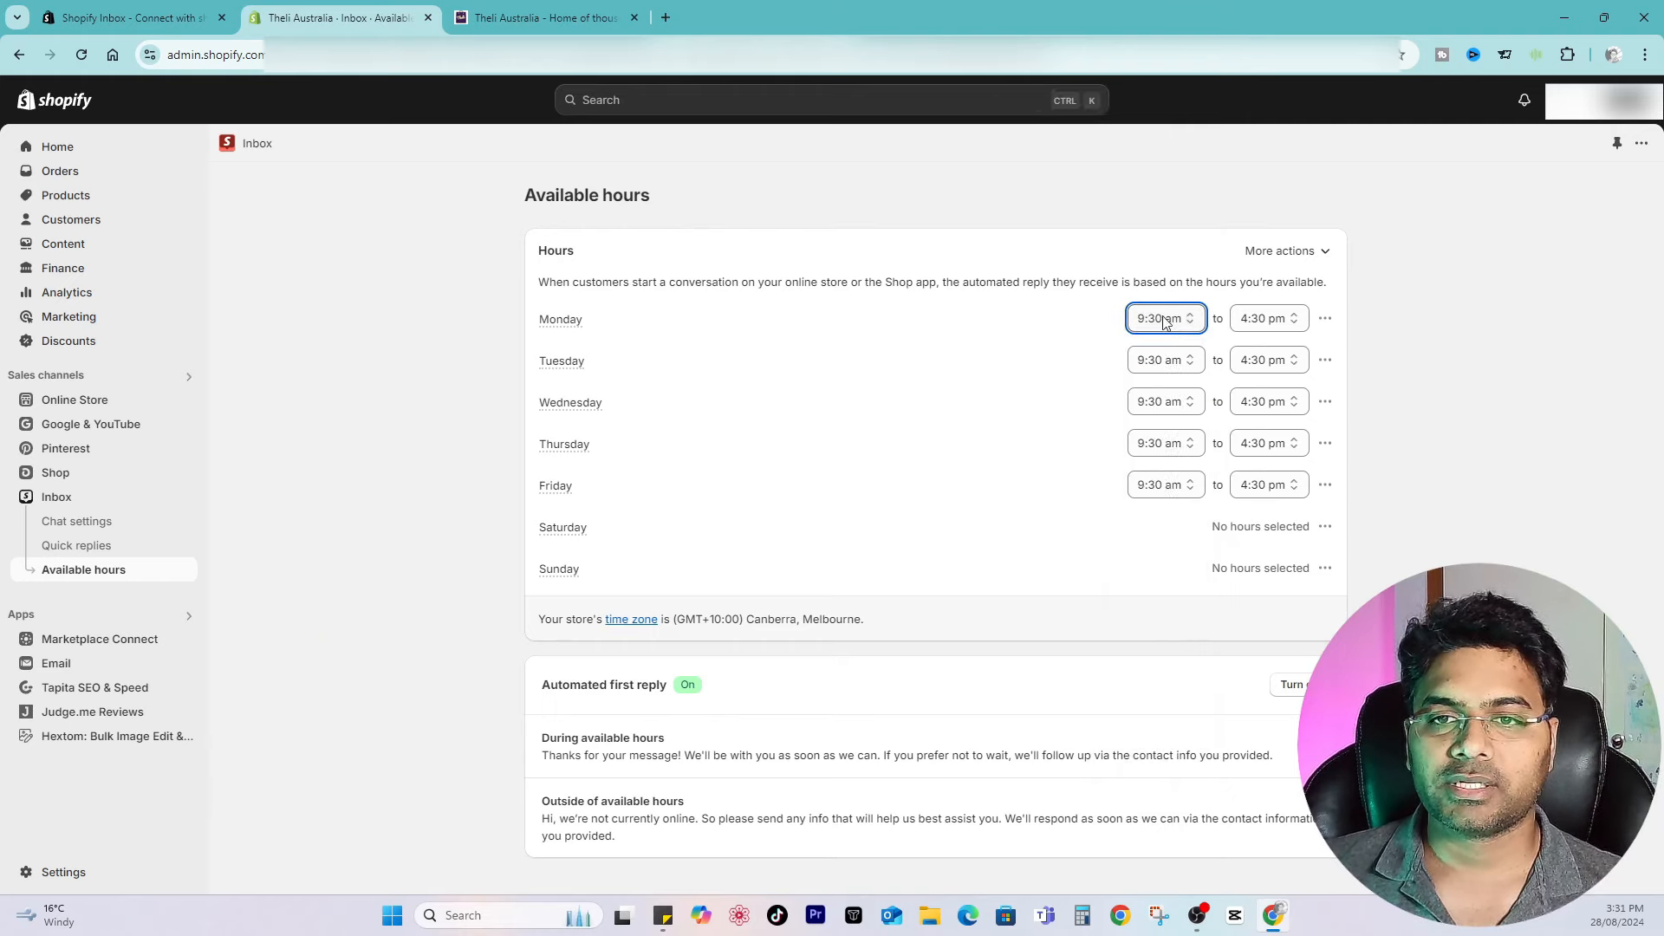
Step: Review the per-day options menu for Monday's available hours without choosing an option
click(1325, 323)
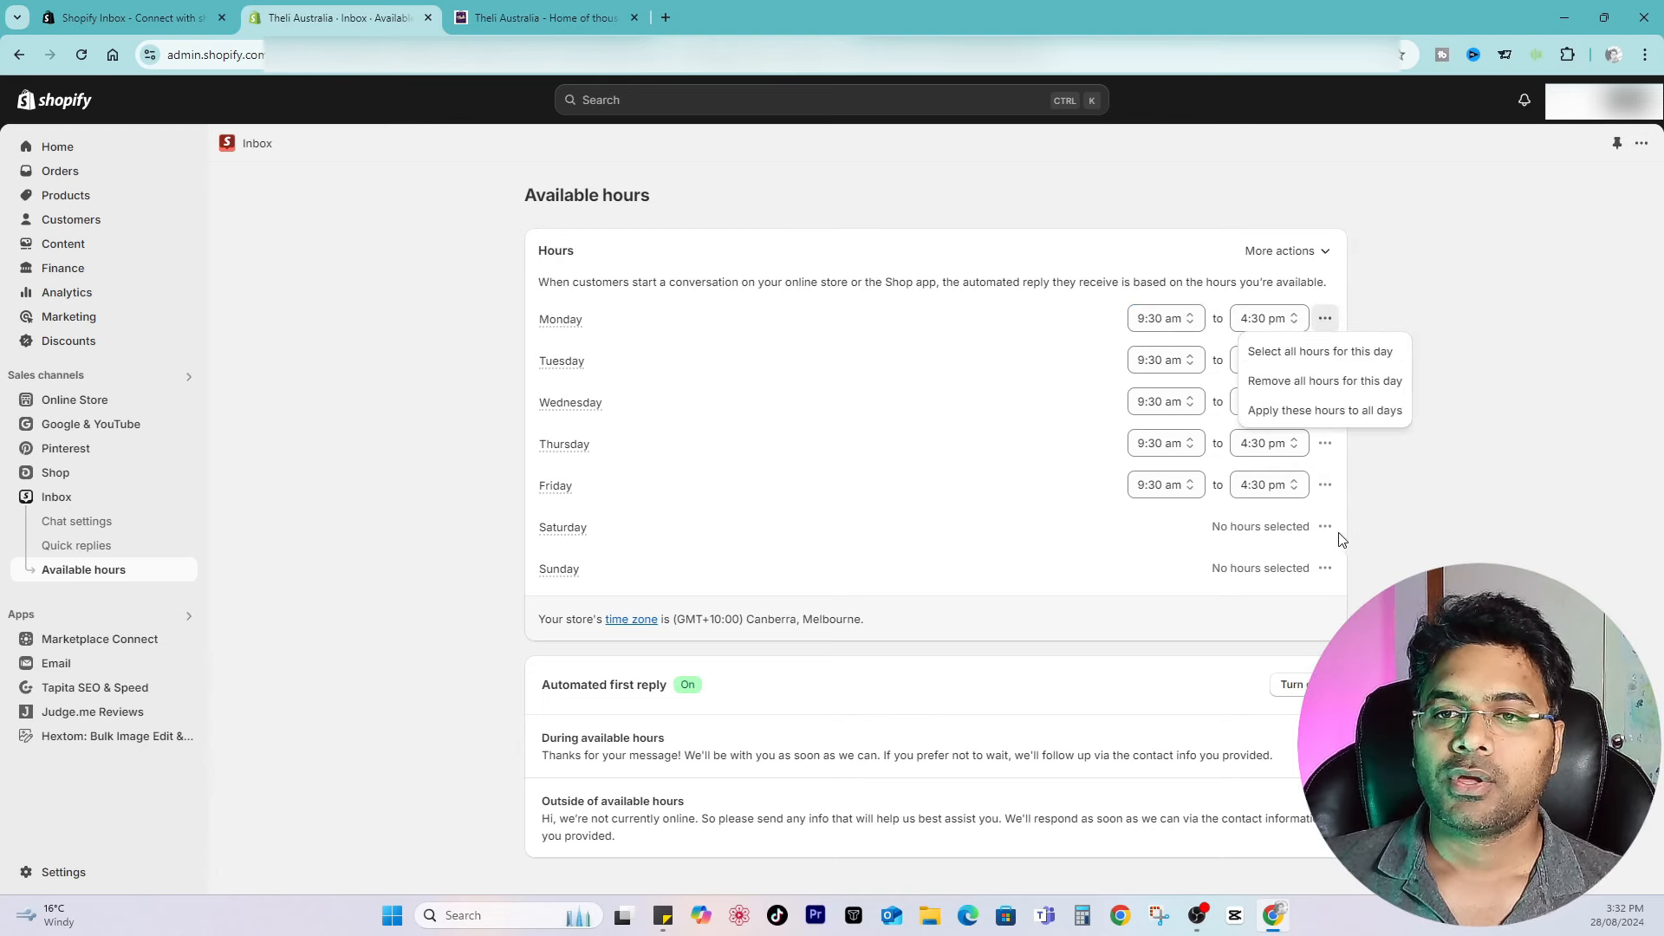
click(1375, 564)
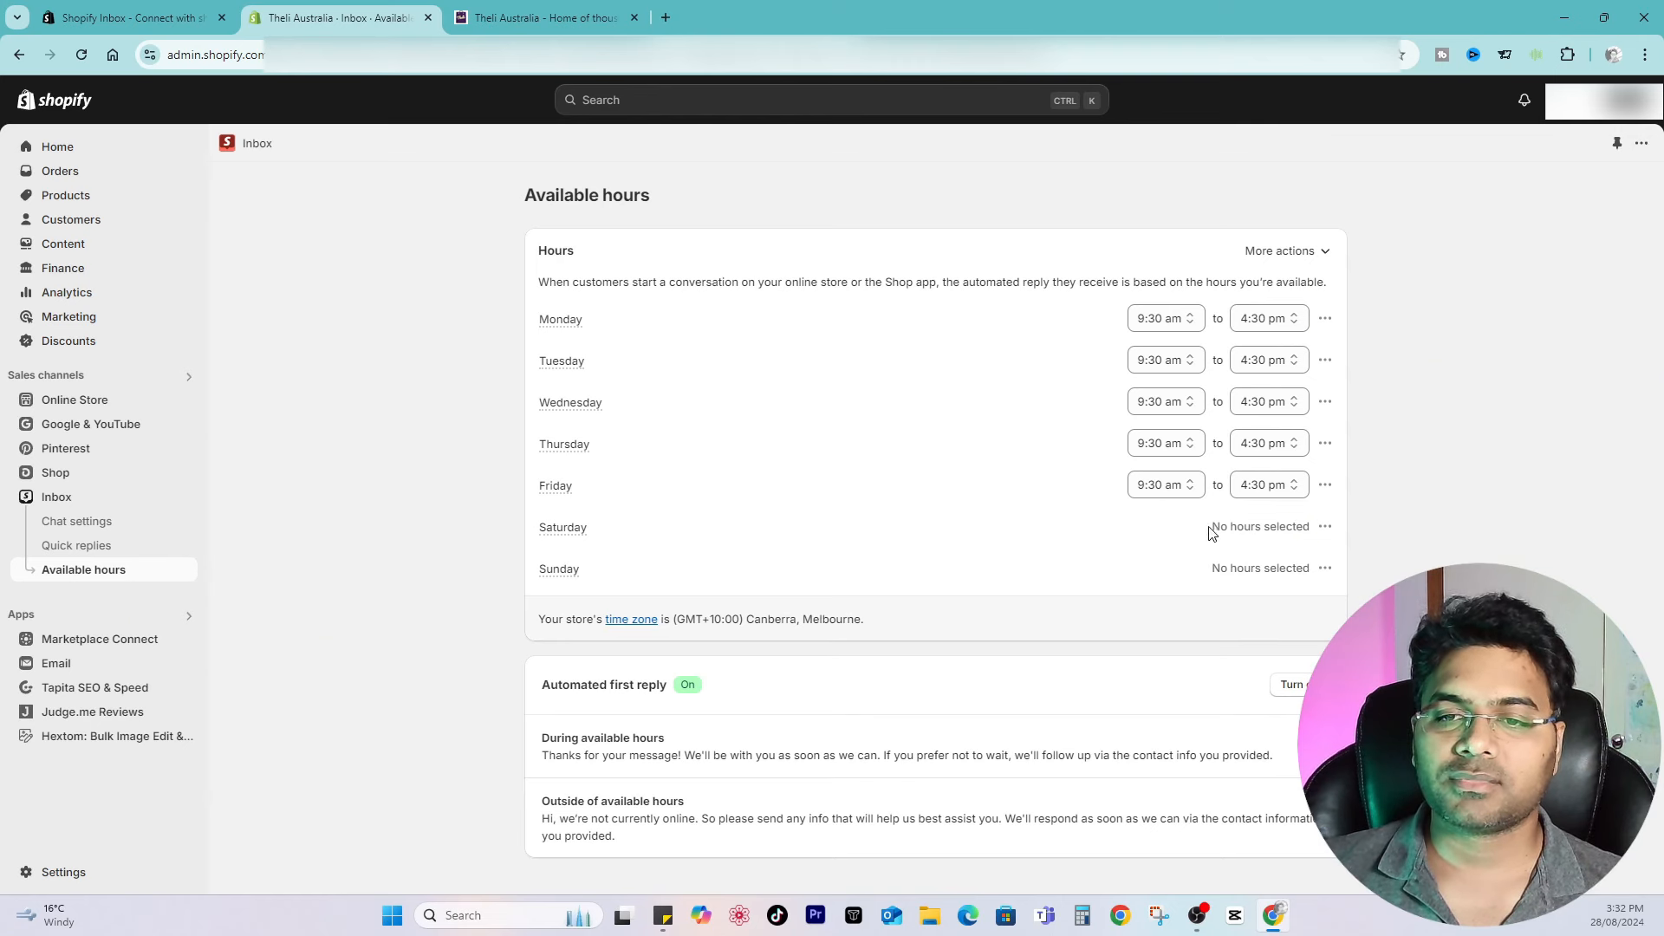
drag(1200, 526, 1417, 533)
click(1416, 534)
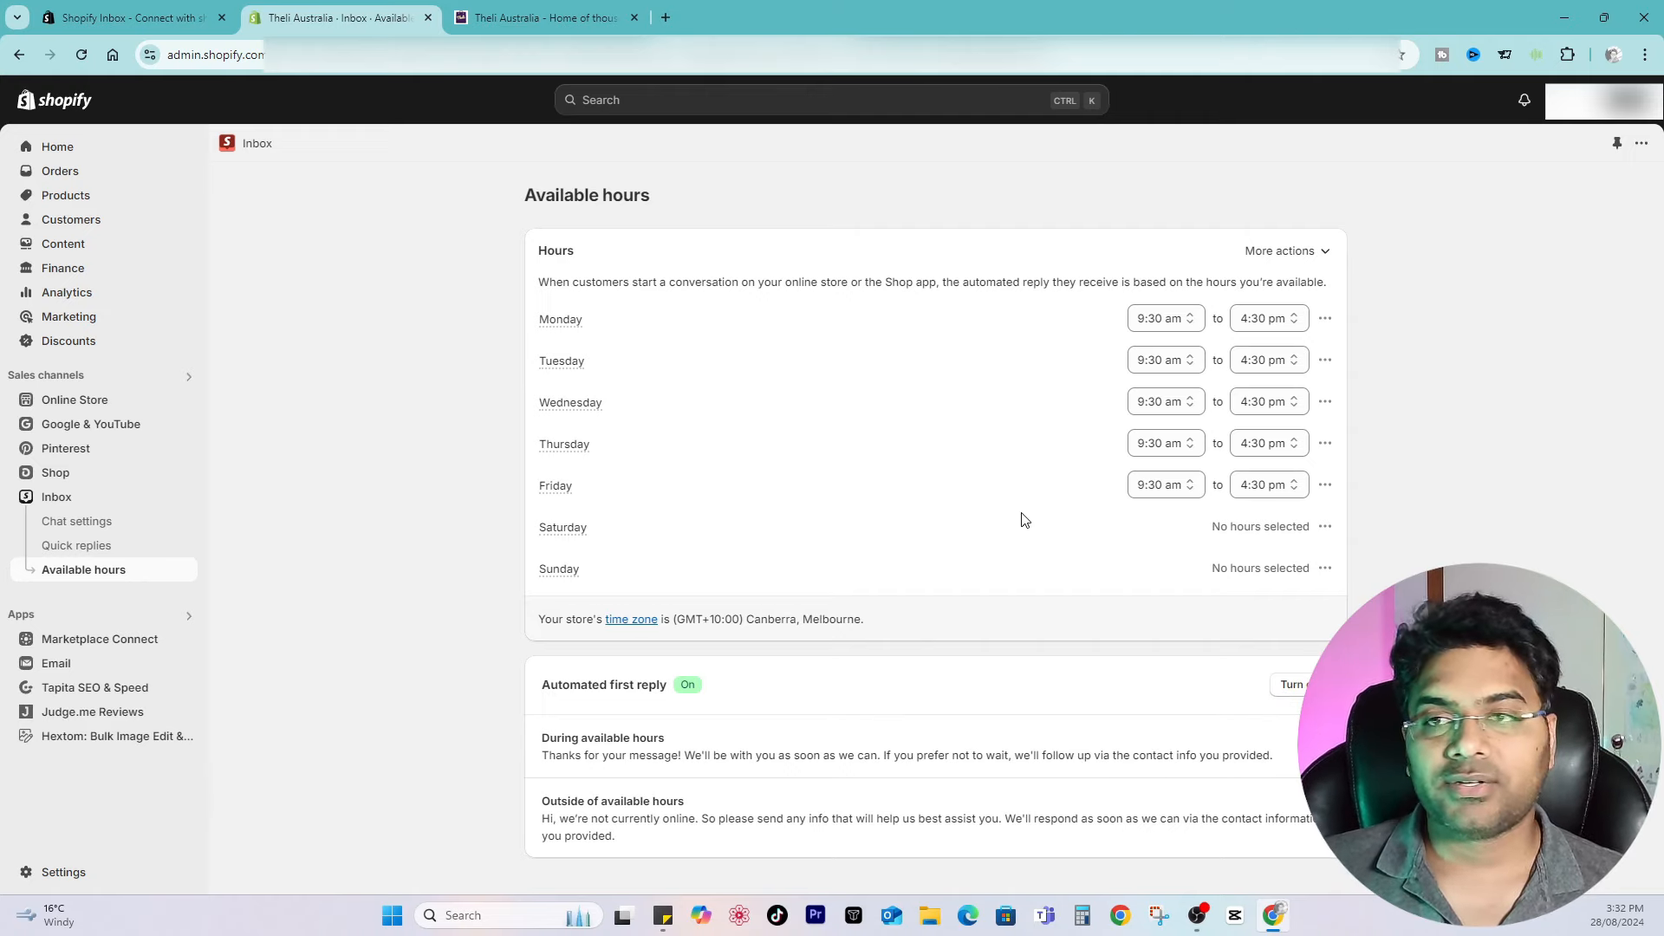
click(542, 17)
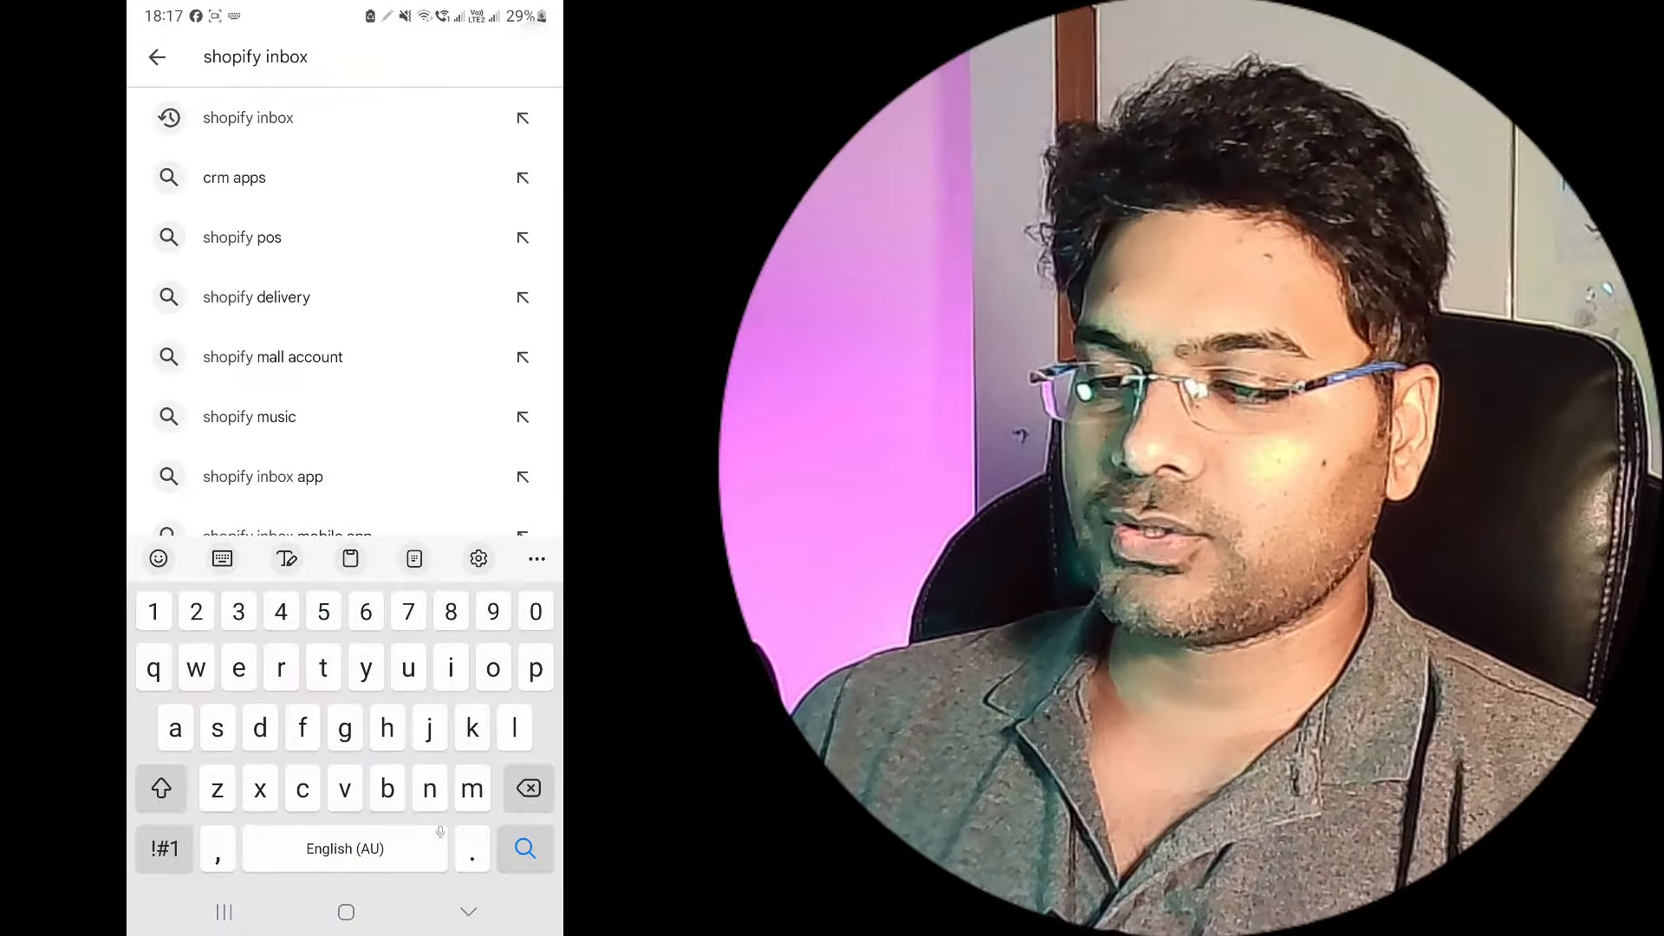
Step: Switch to the phone, search the Play Store for shopify inbox and open the installed Shopify Inbox app
key(Return)
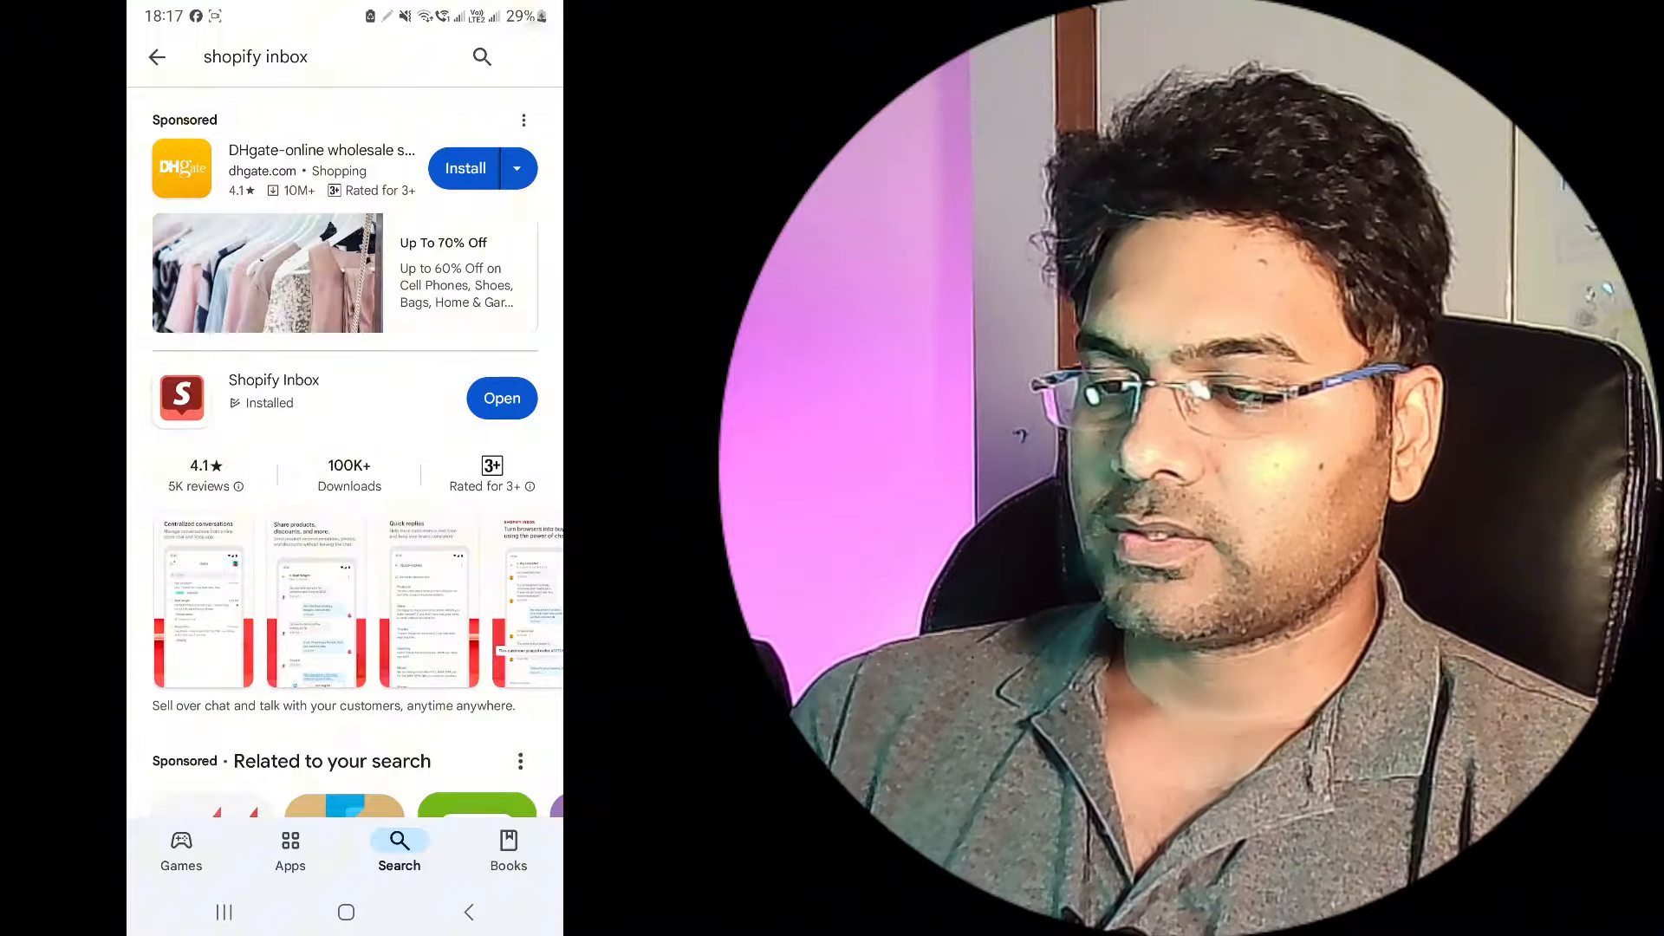
click(273, 391)
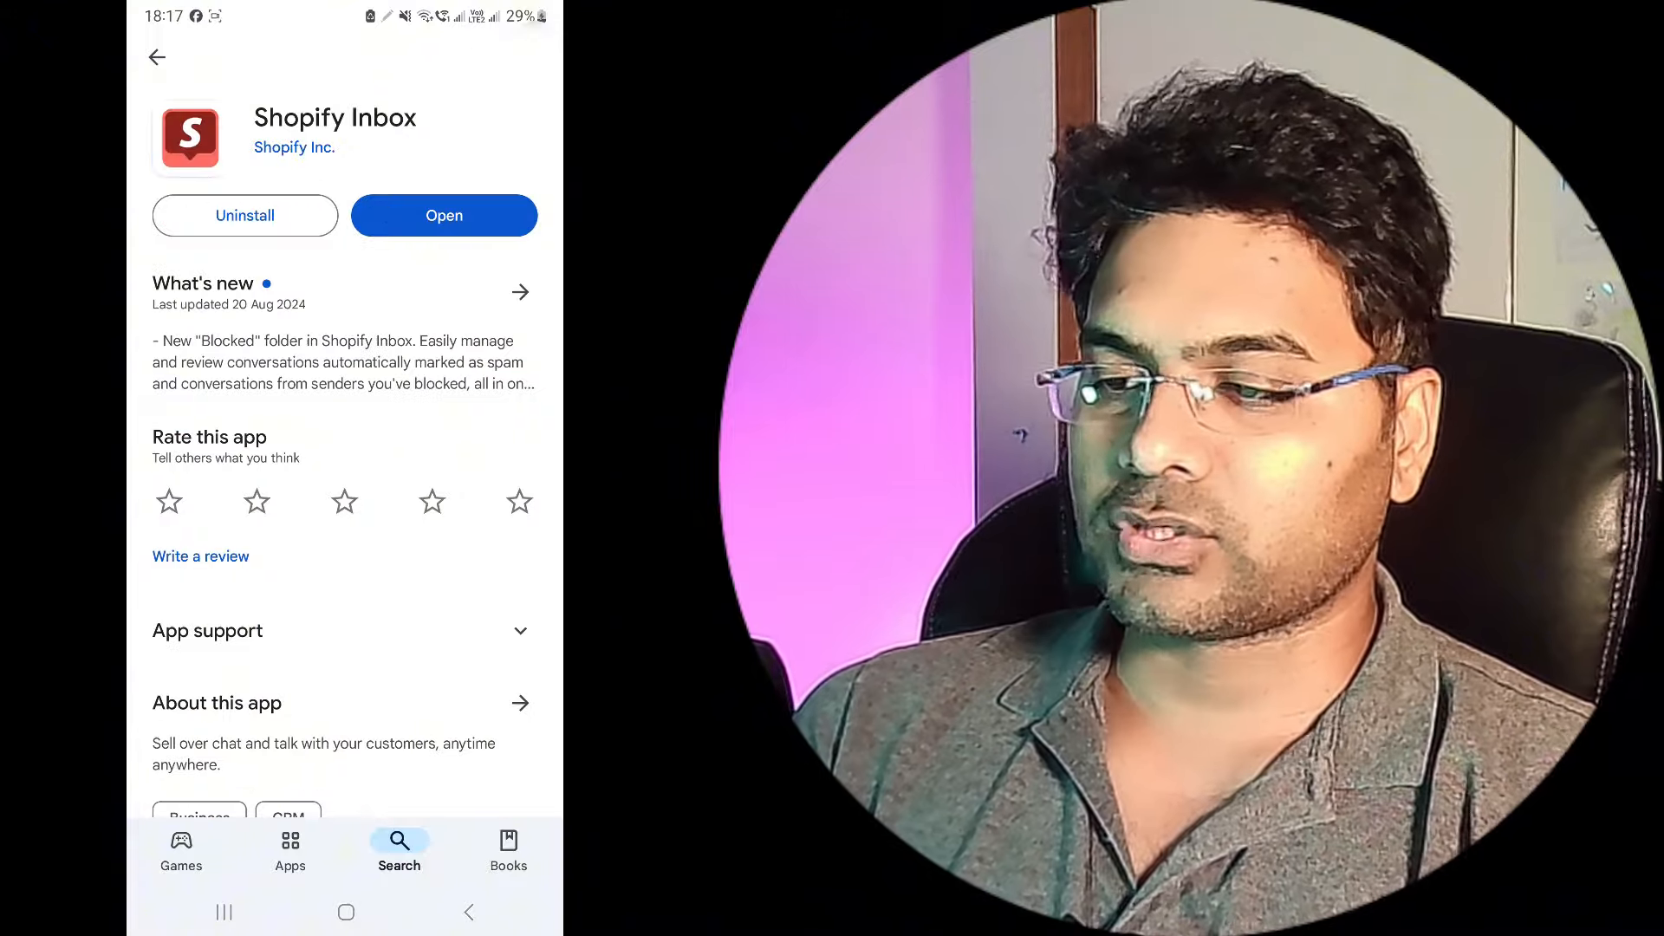
click(443, 215)
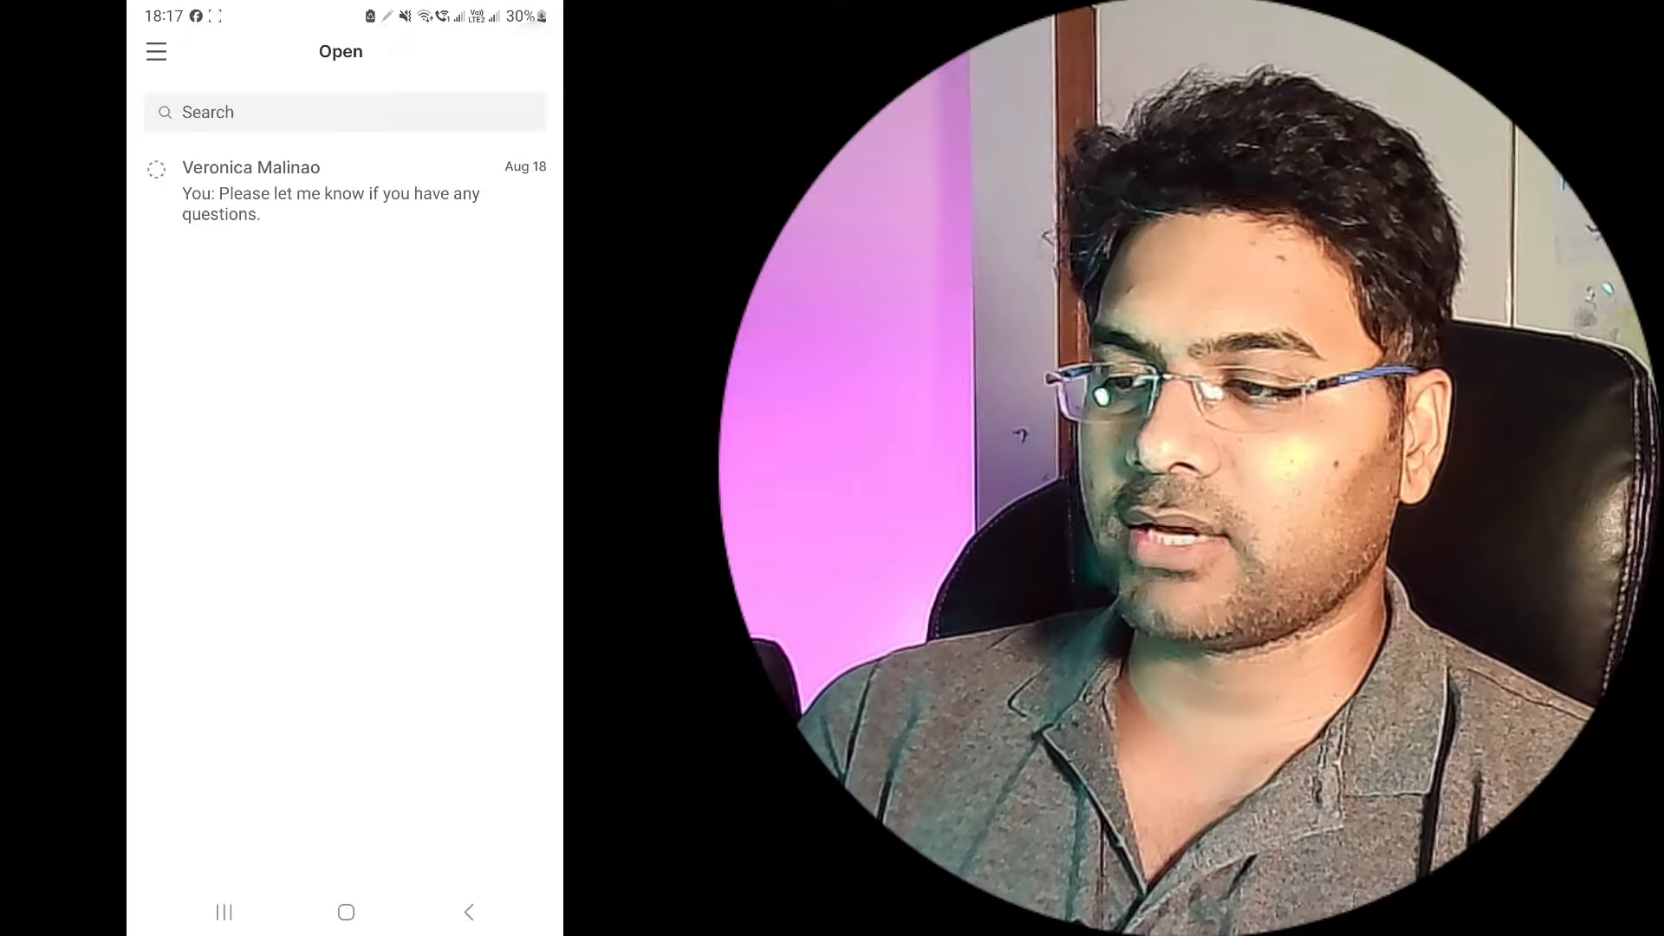
Step: Switch the mobile Inbox app to the Theli Australia store
click(156, 51)
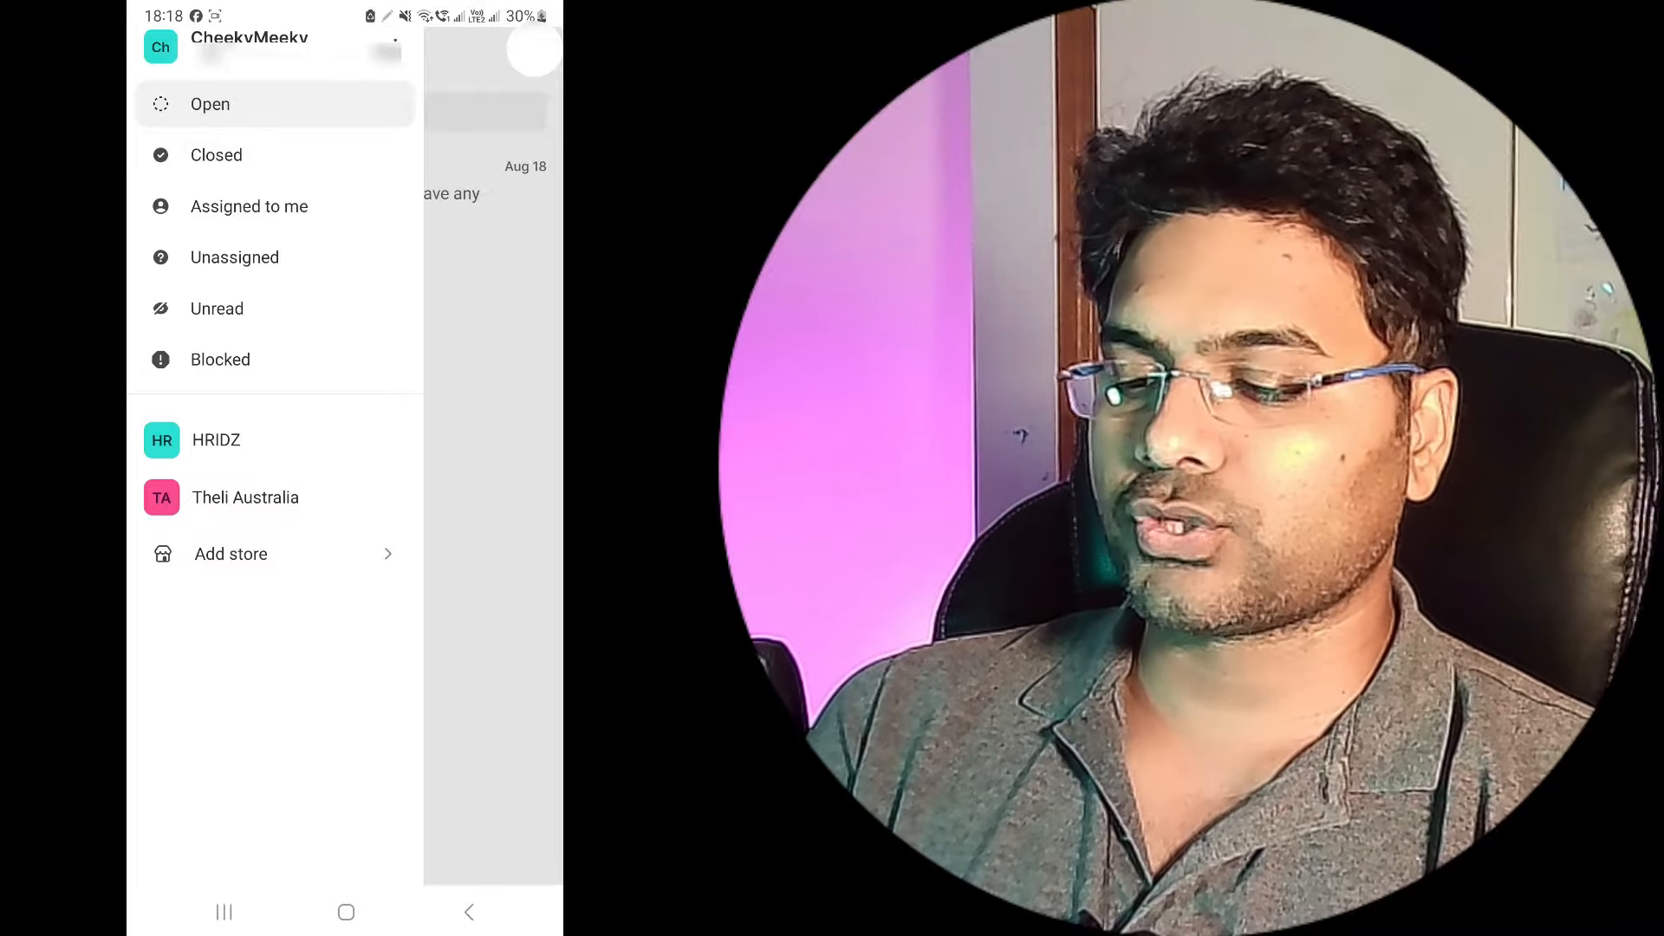
click(245, 497)
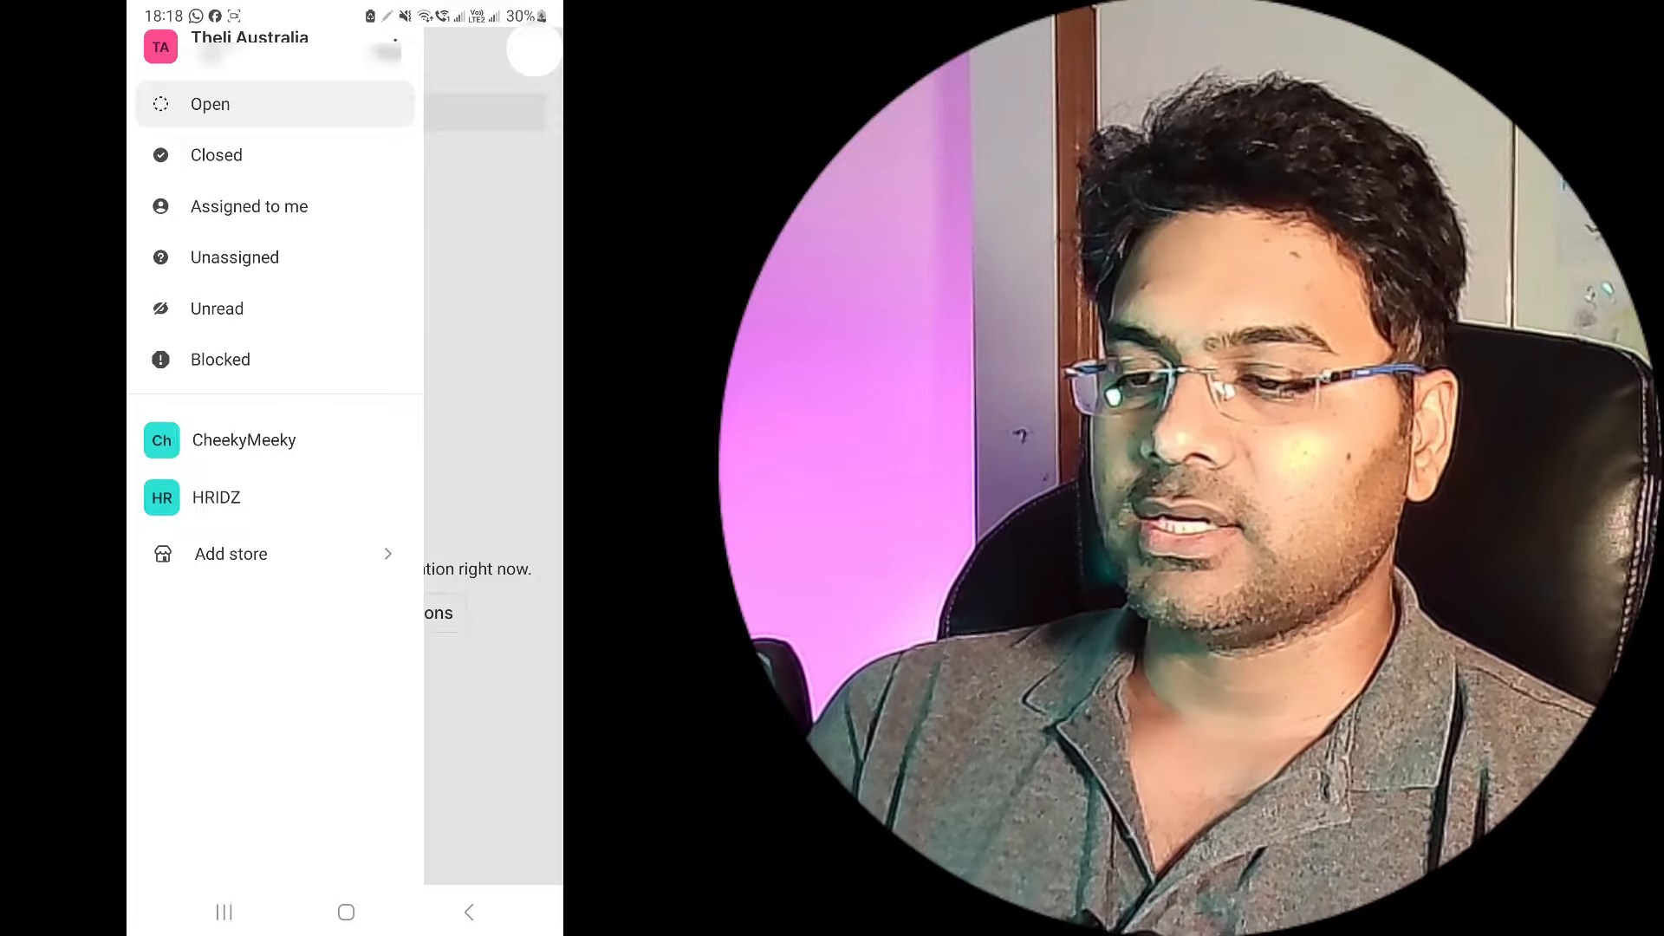
click(395, 41)
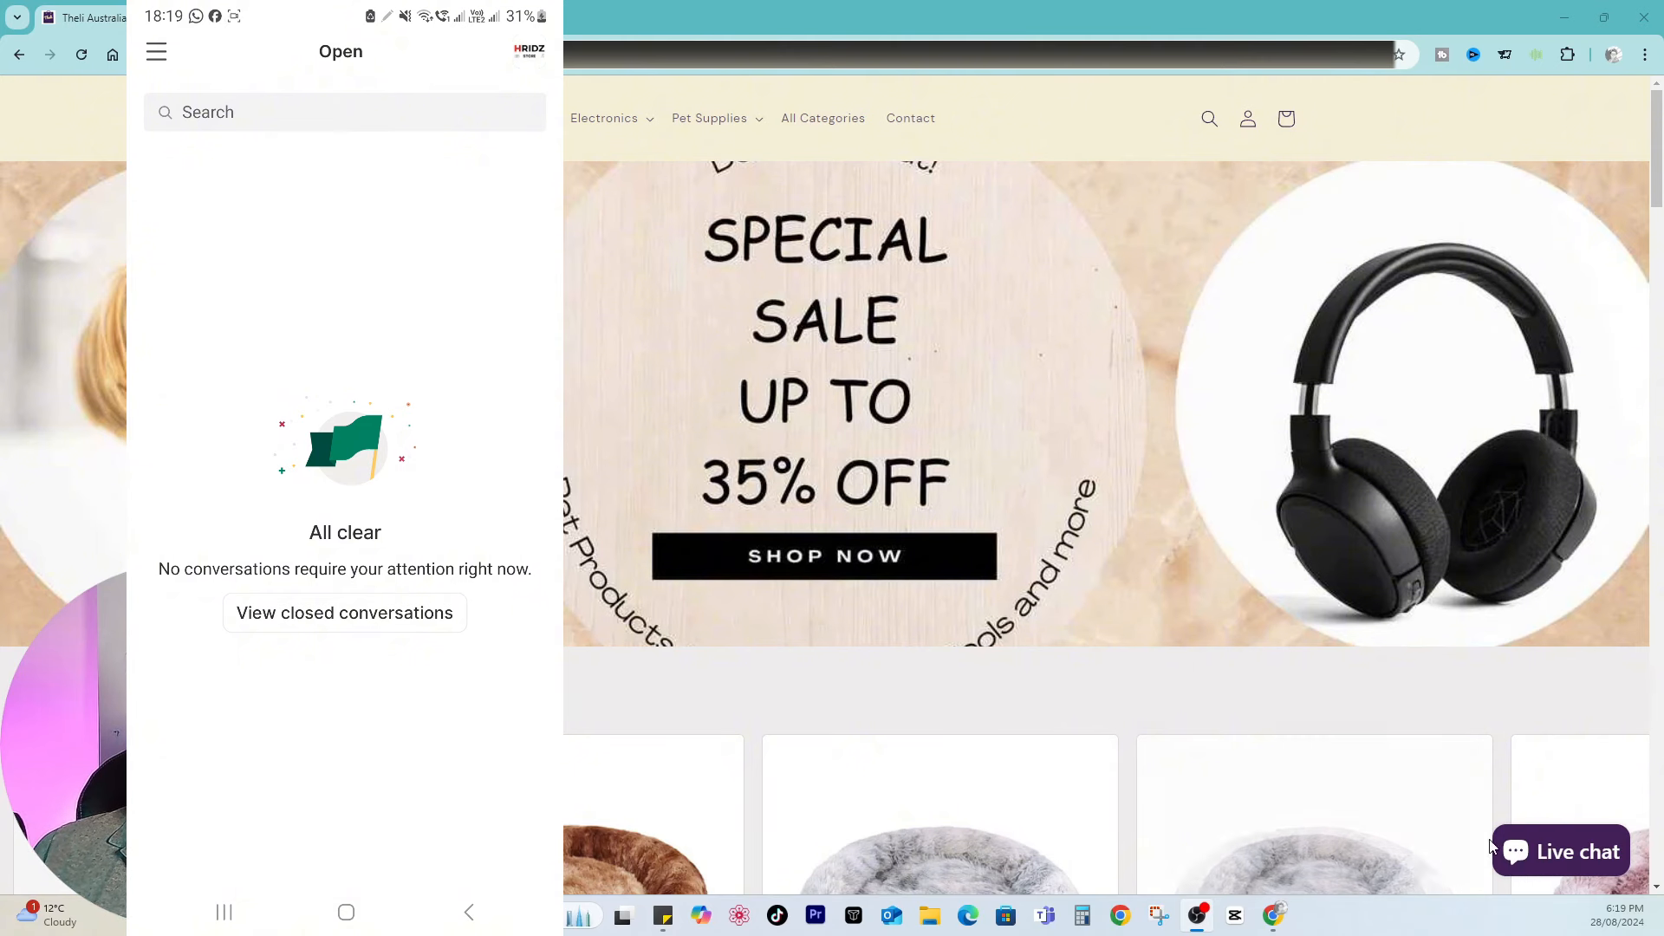
Step: Open the storefront live chat, send hello as a customer, and start the chat from the pre-chat form
click(1593, 863)
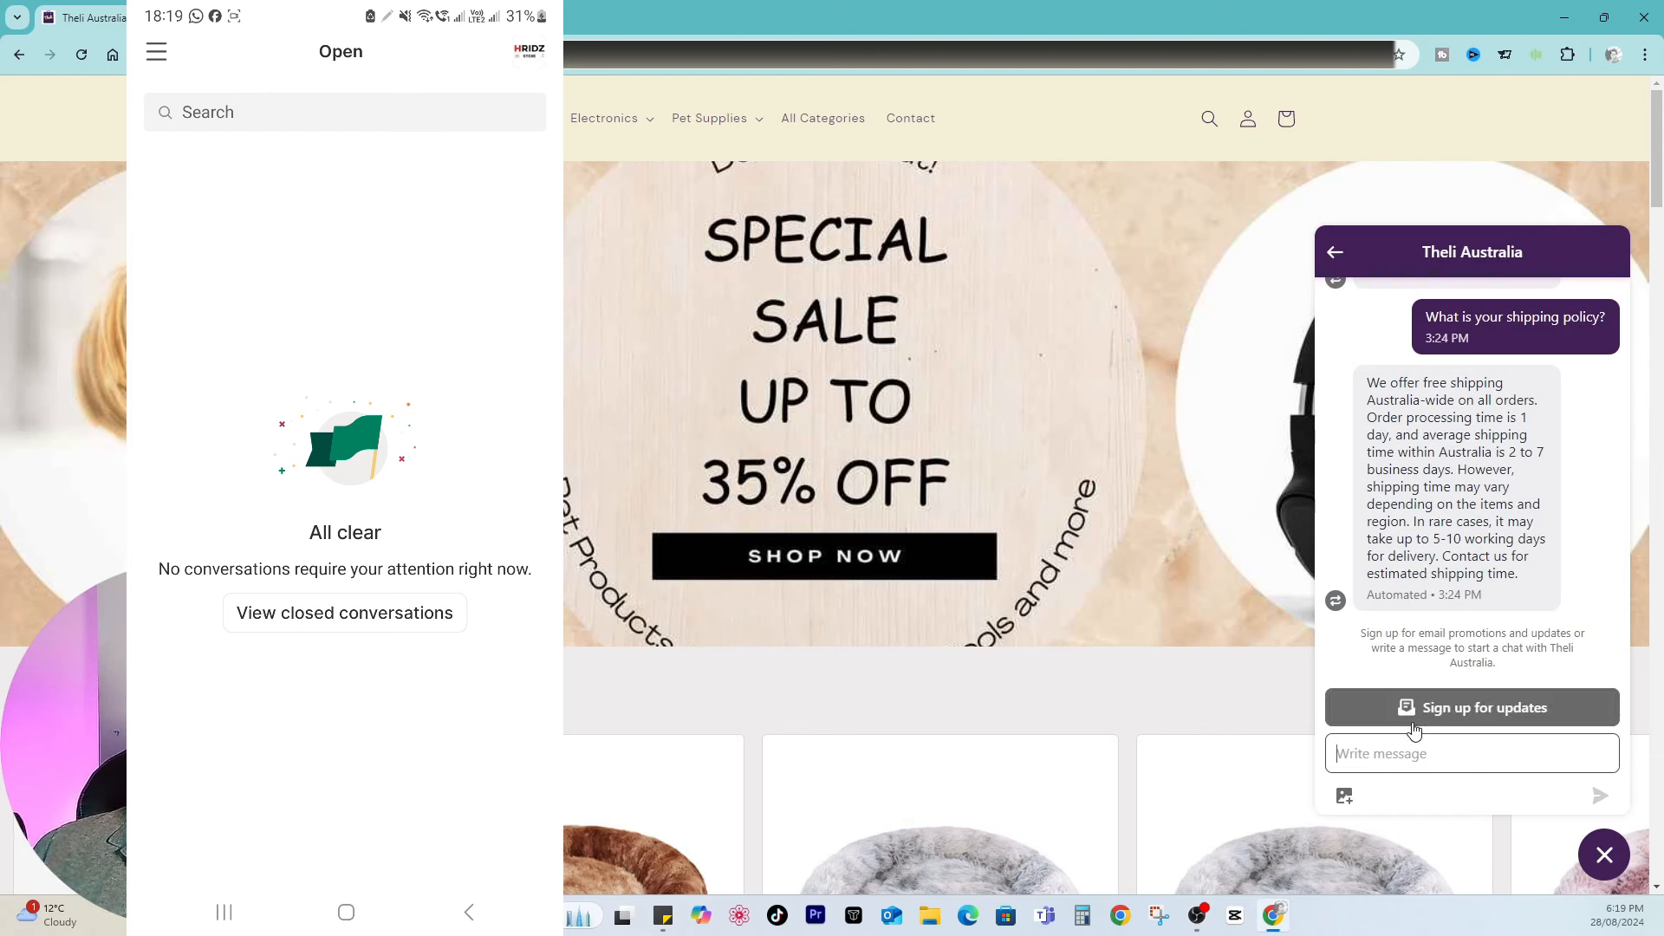
text(h)
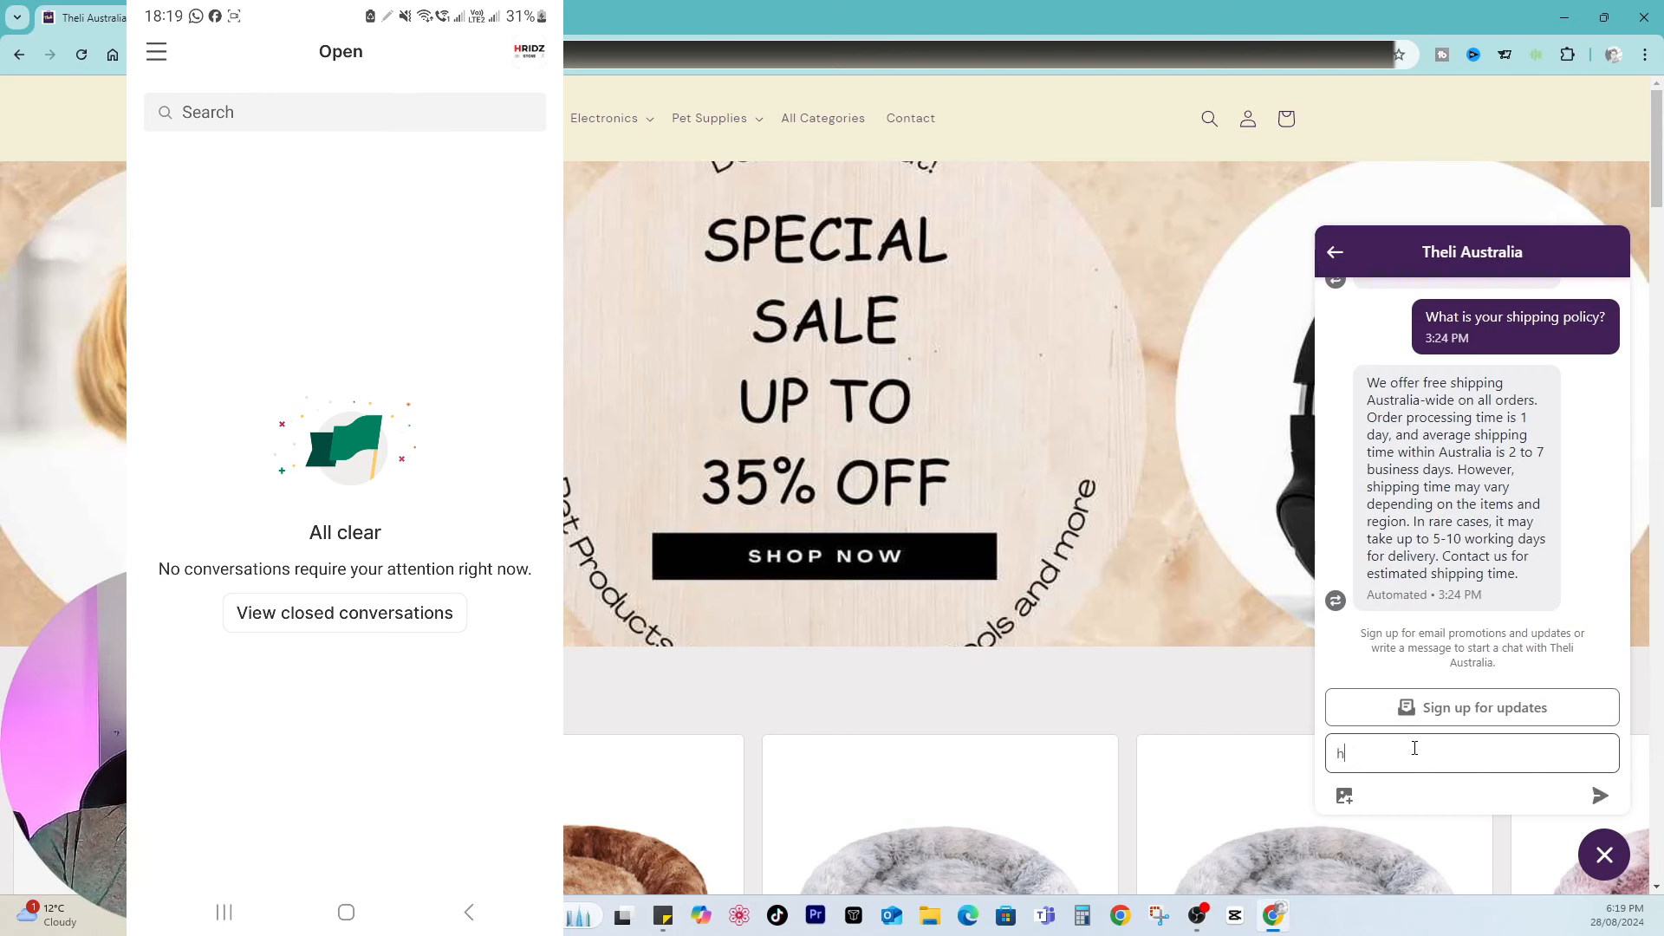
text(ello)
key(Return)
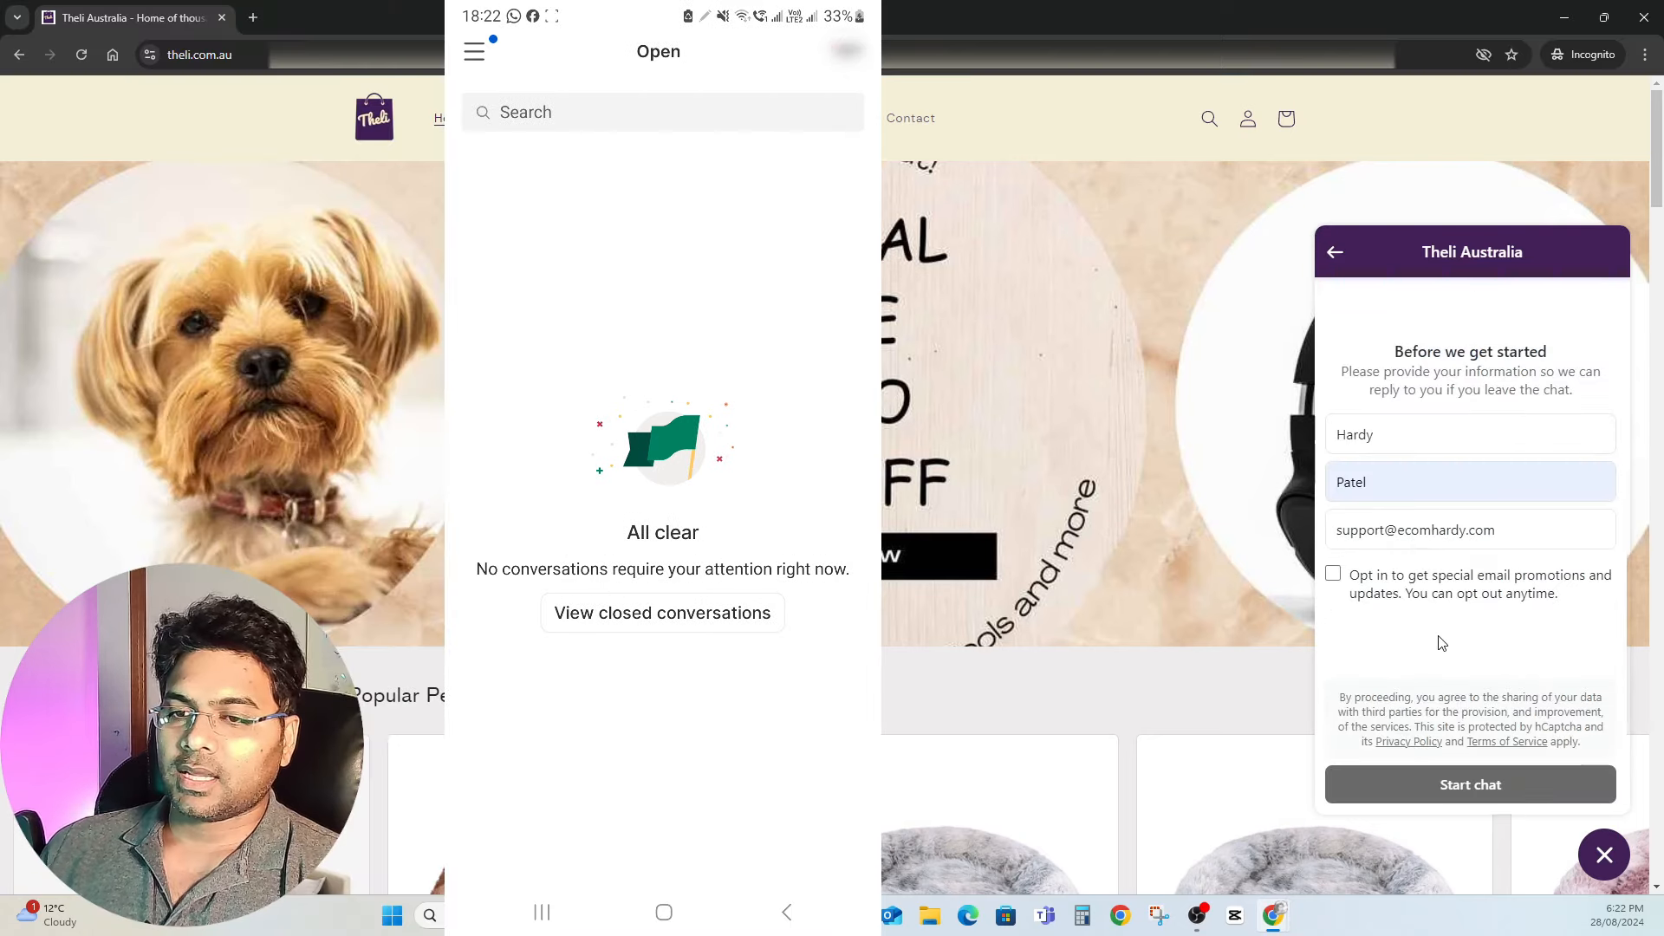
click(1474, 787)
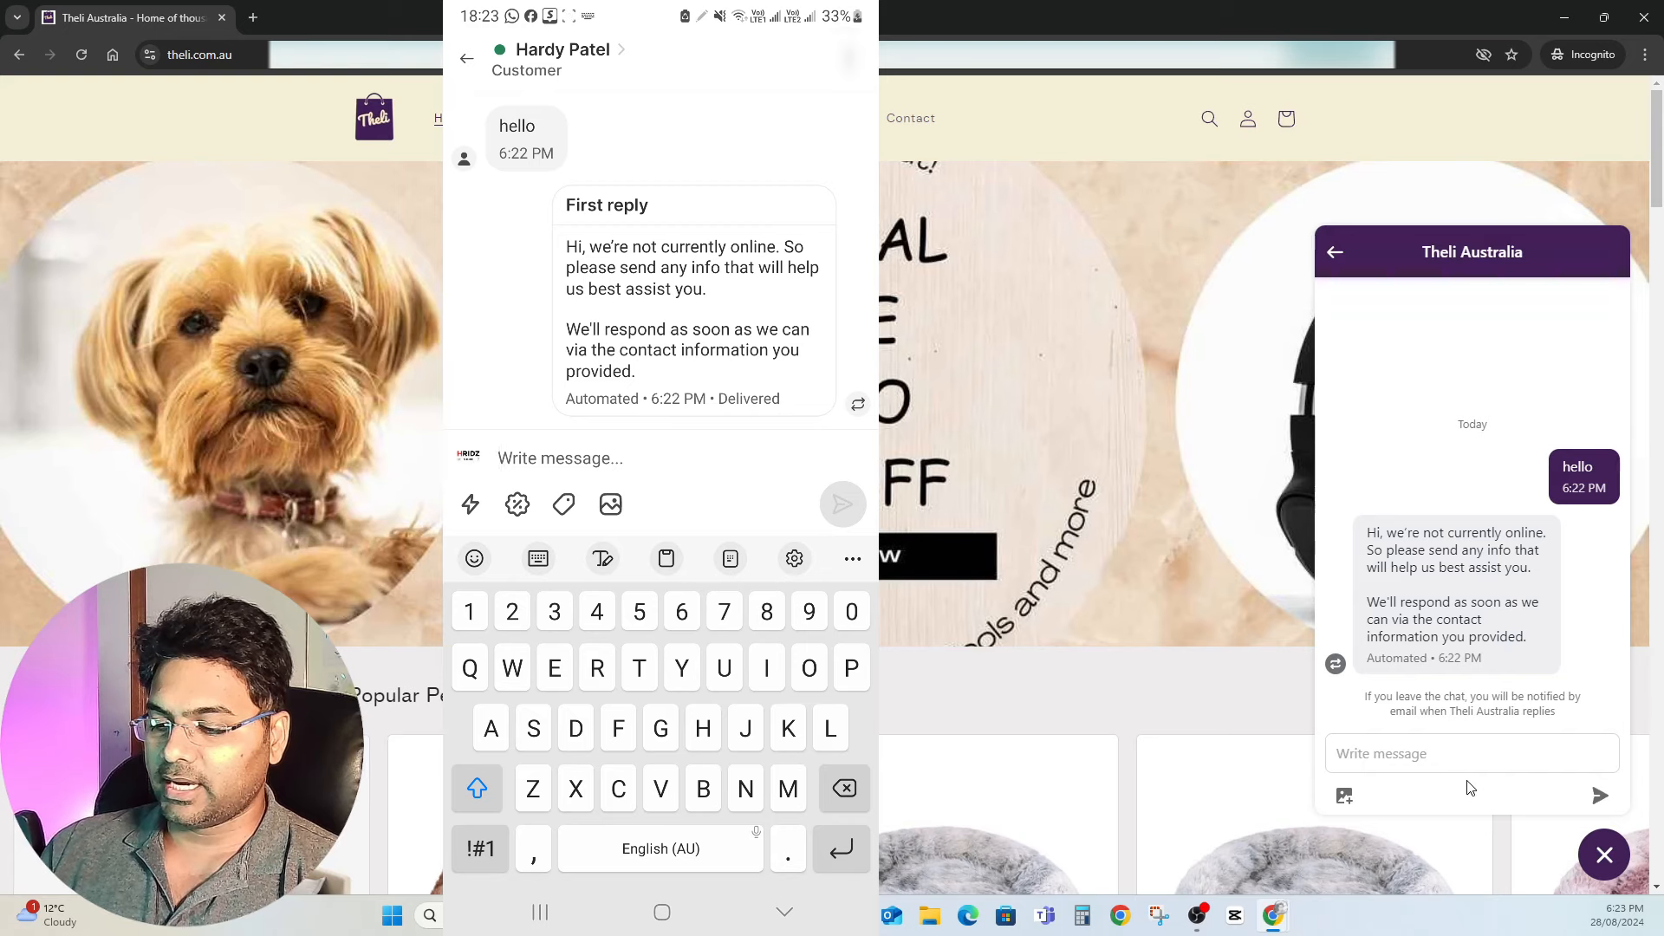
Step: Reply from the mobile app with the Hello greeting, and send product advice as the customer in the storefront chat
text(Hello)
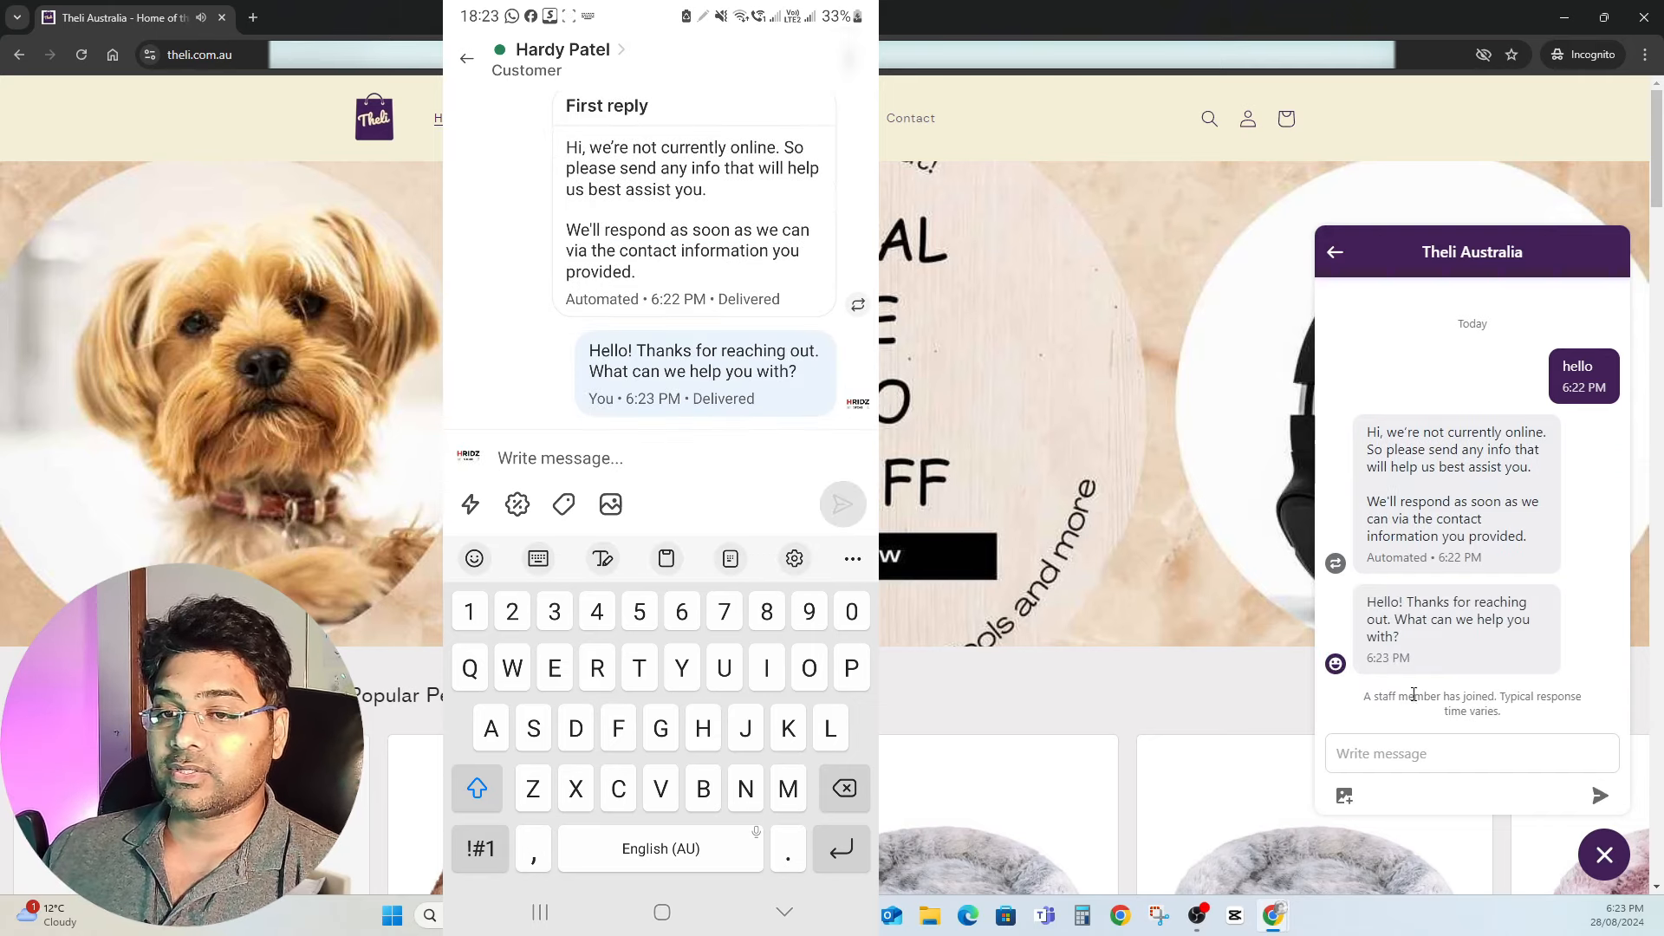
click(1390, 617)
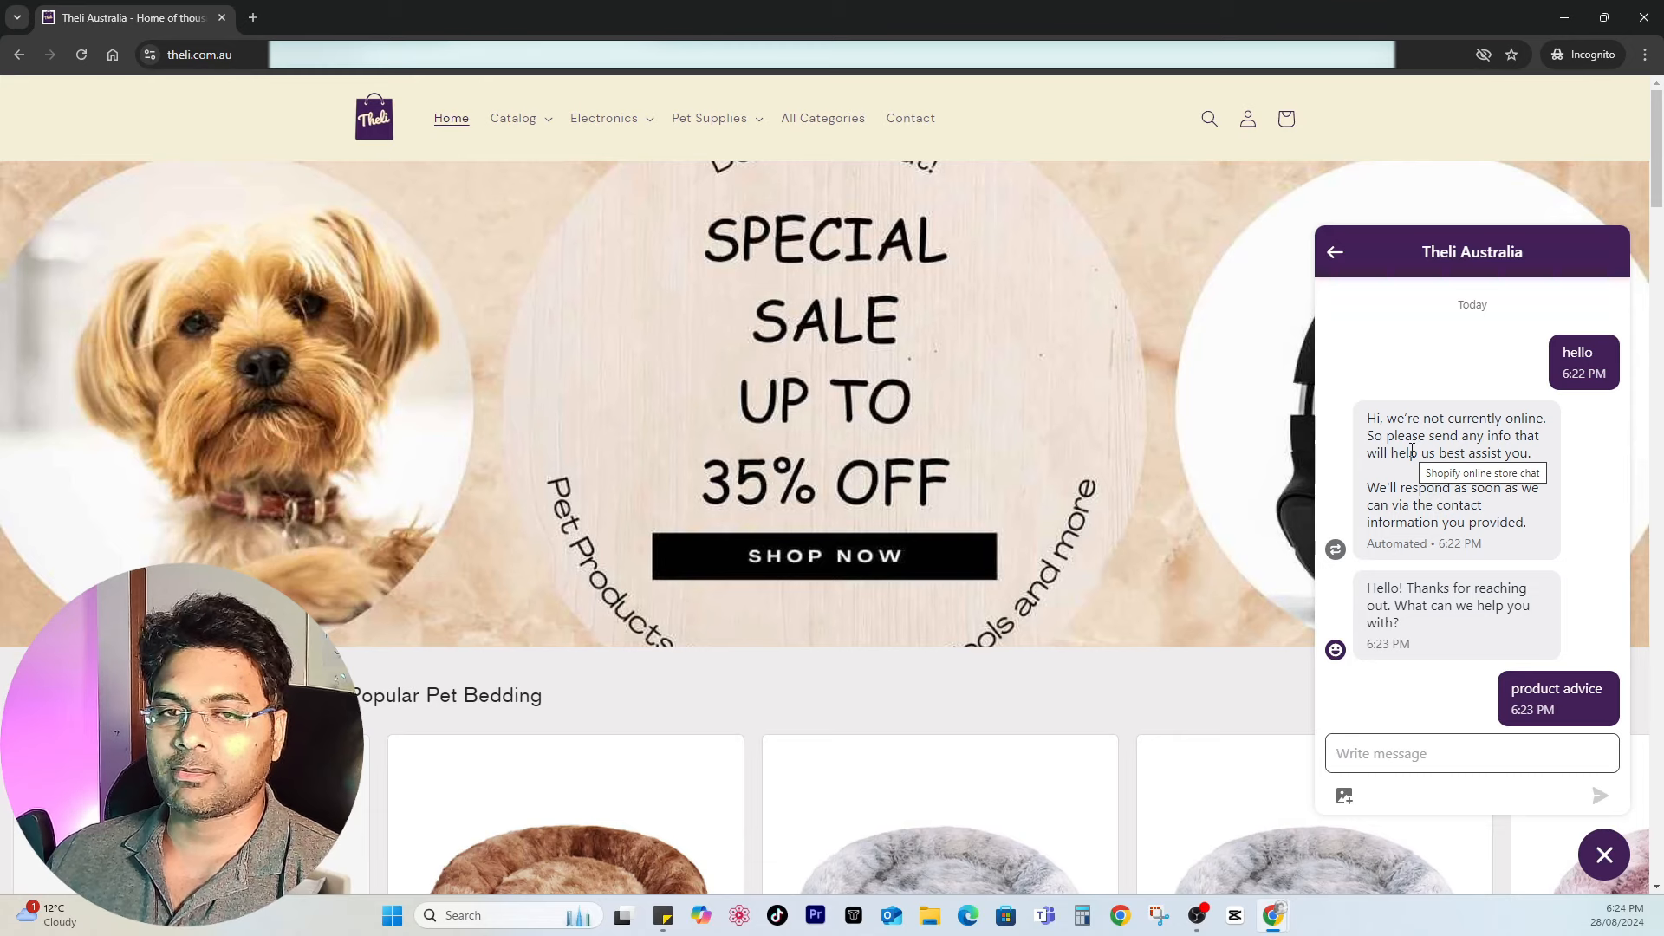
Step: Close the storefront window, open Inbox messages in the admin and select the customer's product advice conversation
click(1644, 19)
key(ctrl+Tab)
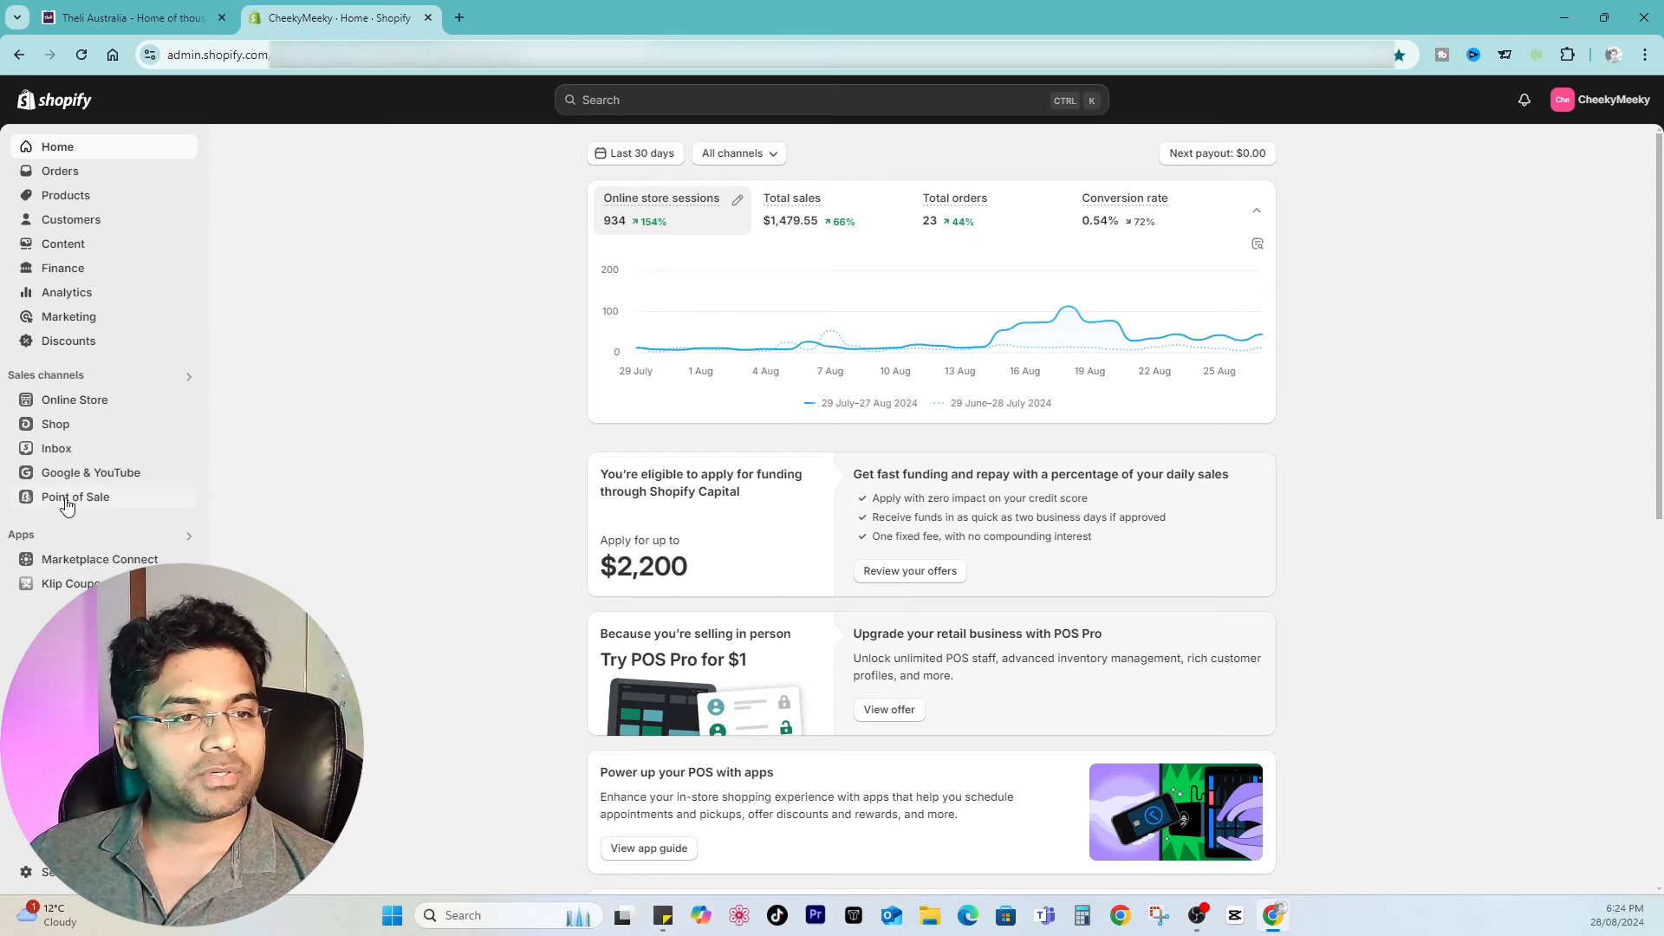
click(50, 457)
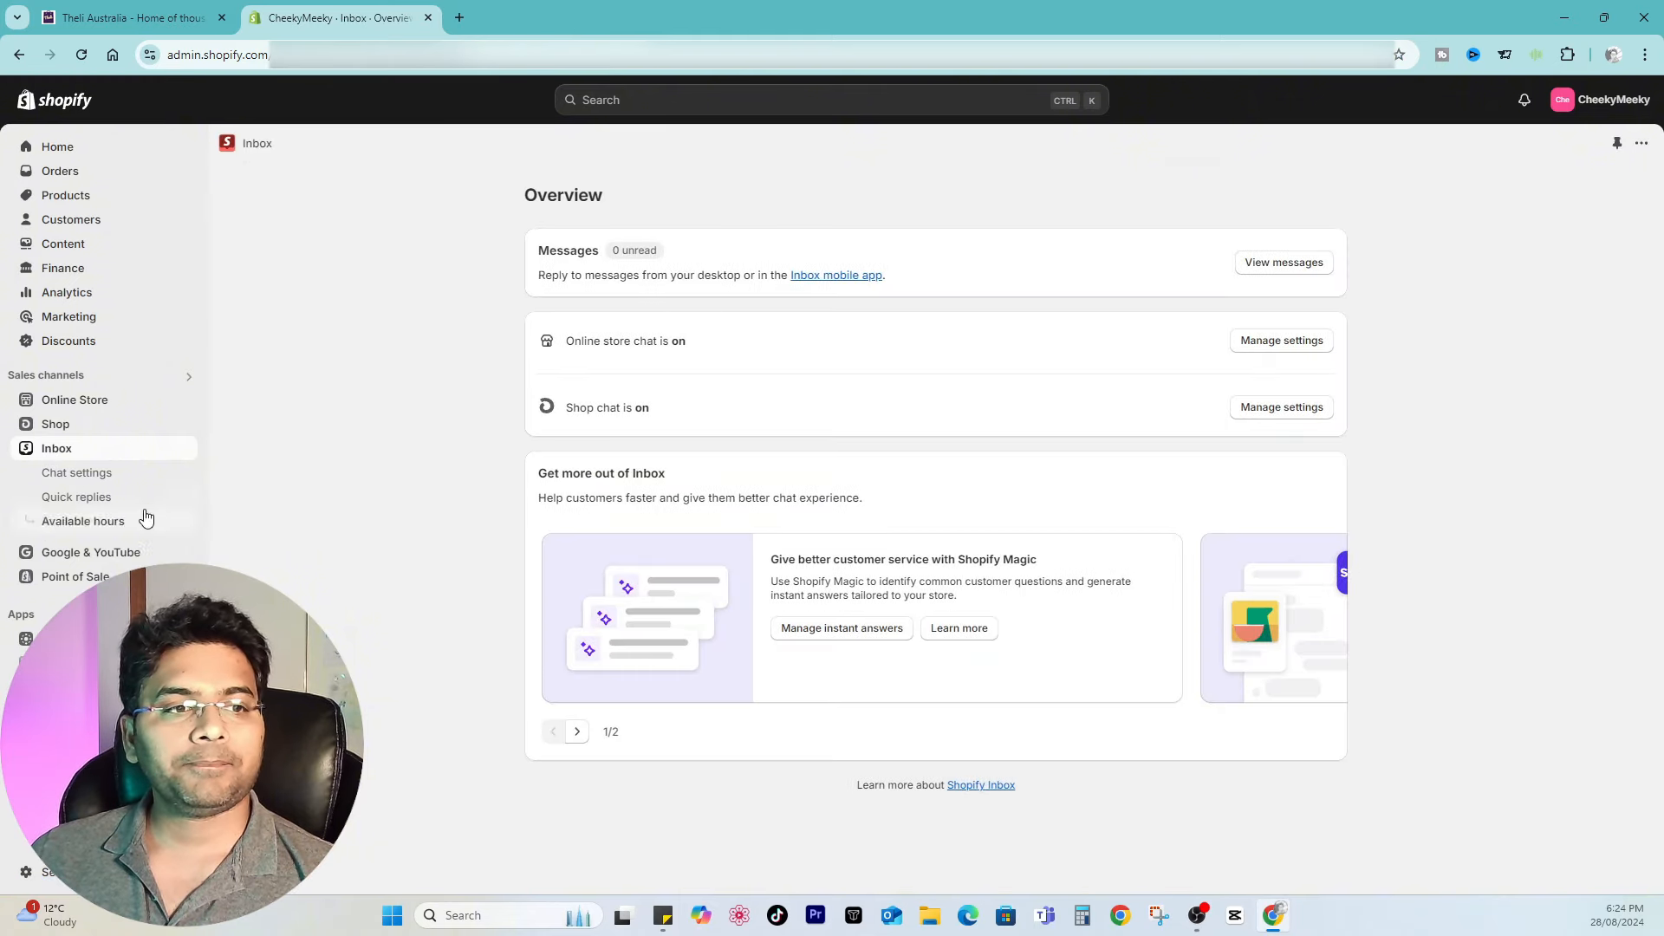
click(1277, 270)
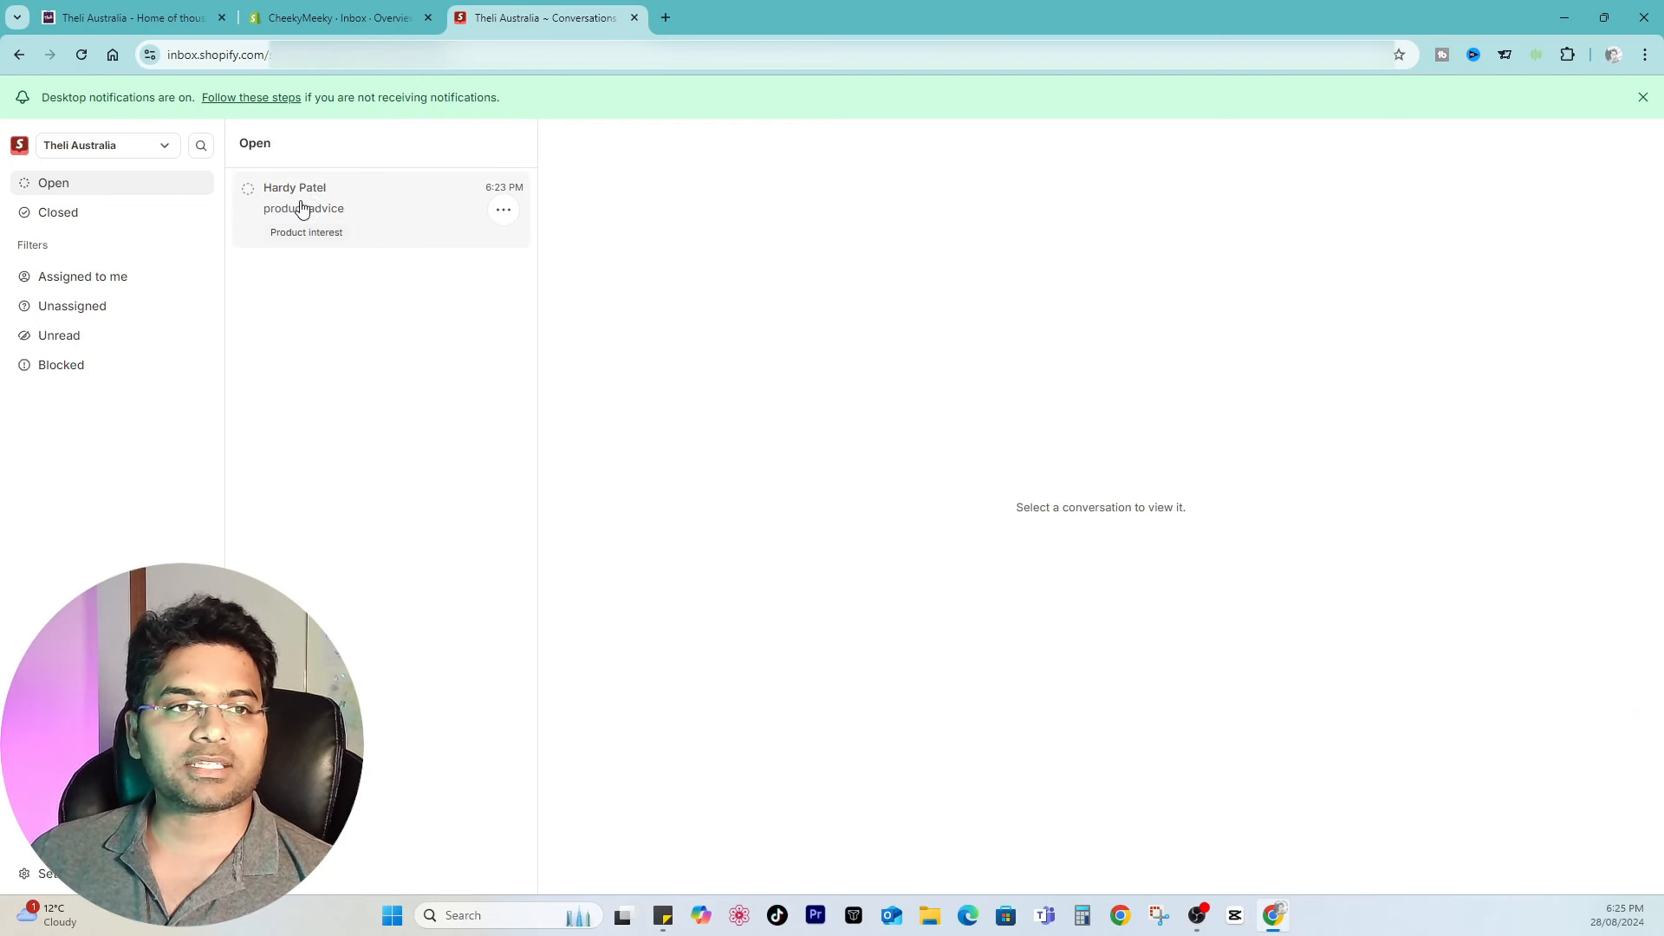
click(367, 206)
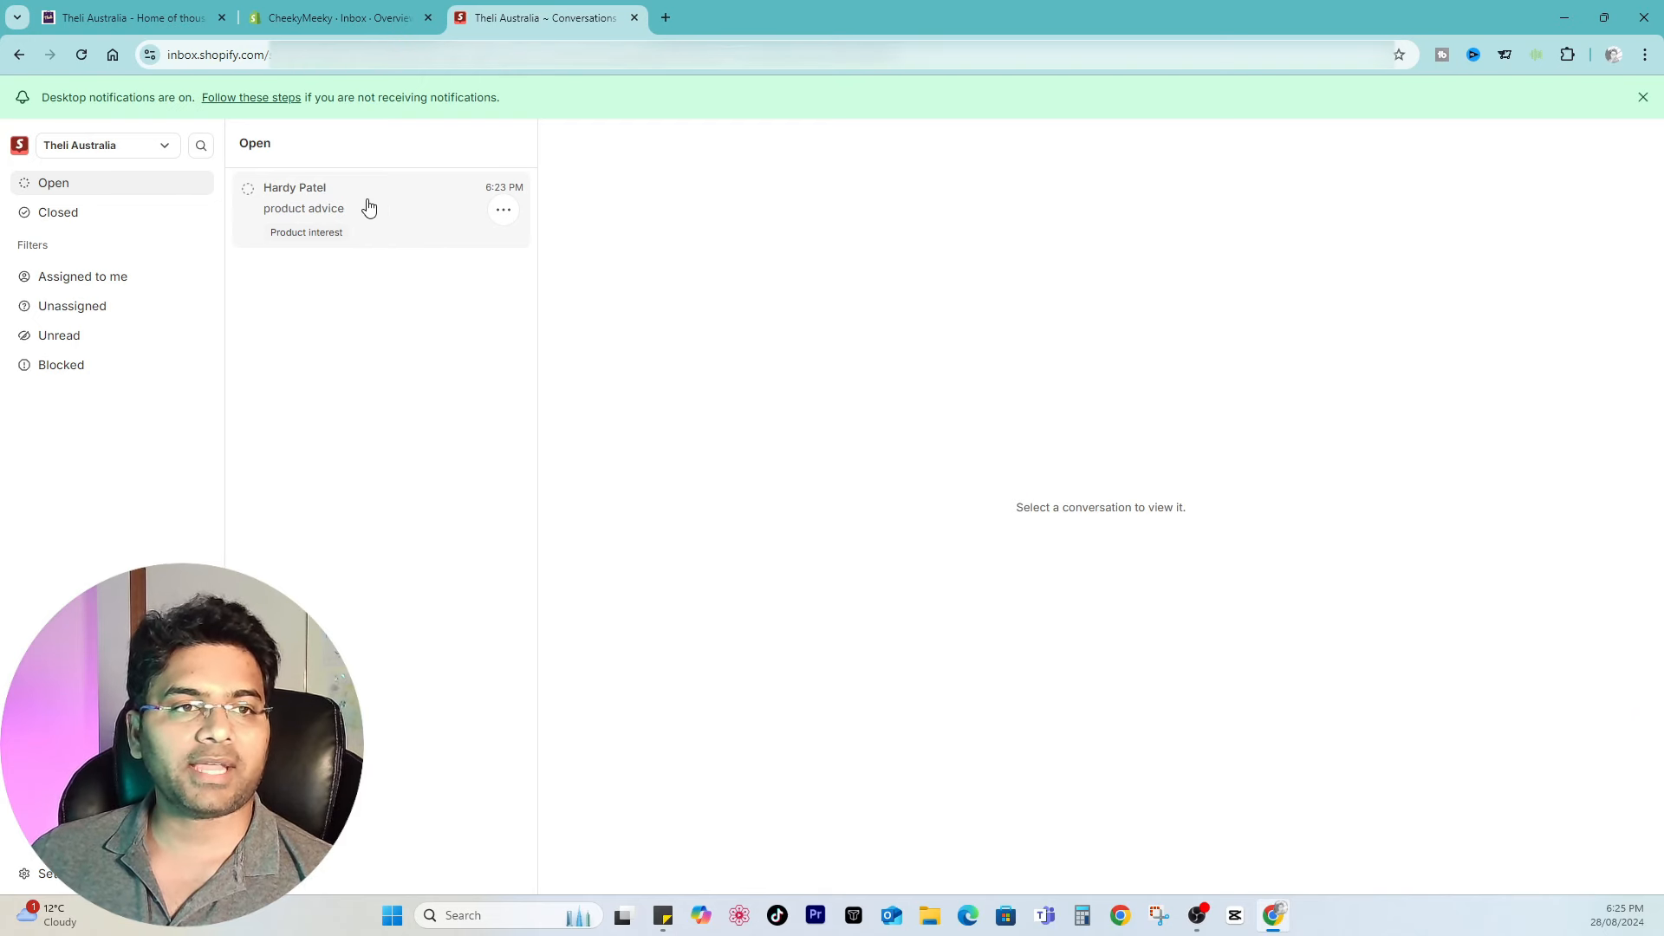